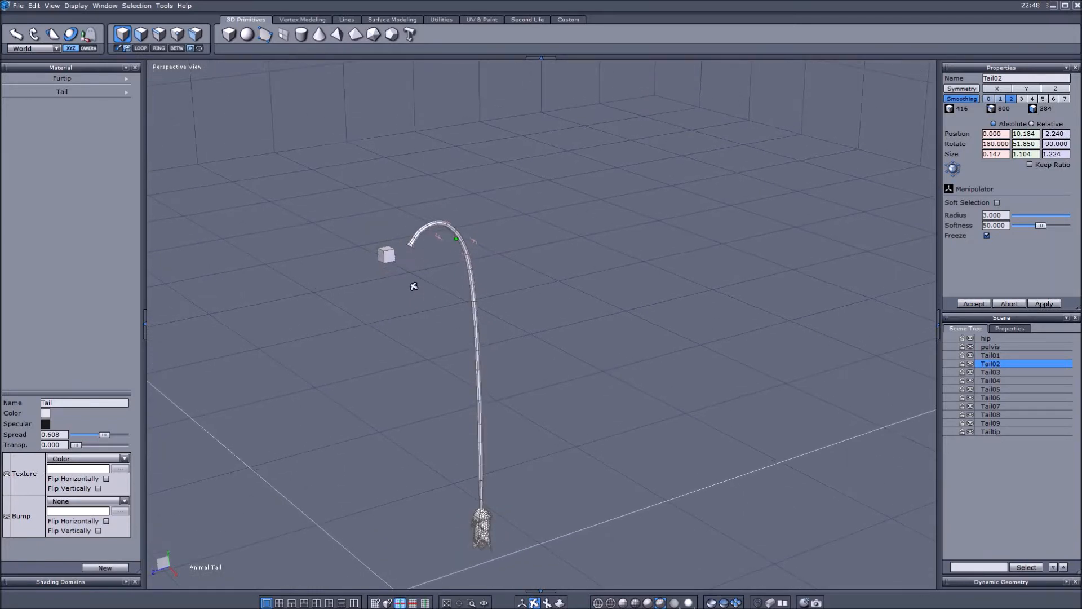
- Try moving the hip cube slightly upward as a separate part of the tail rig, and undo the move
click(522, 601)
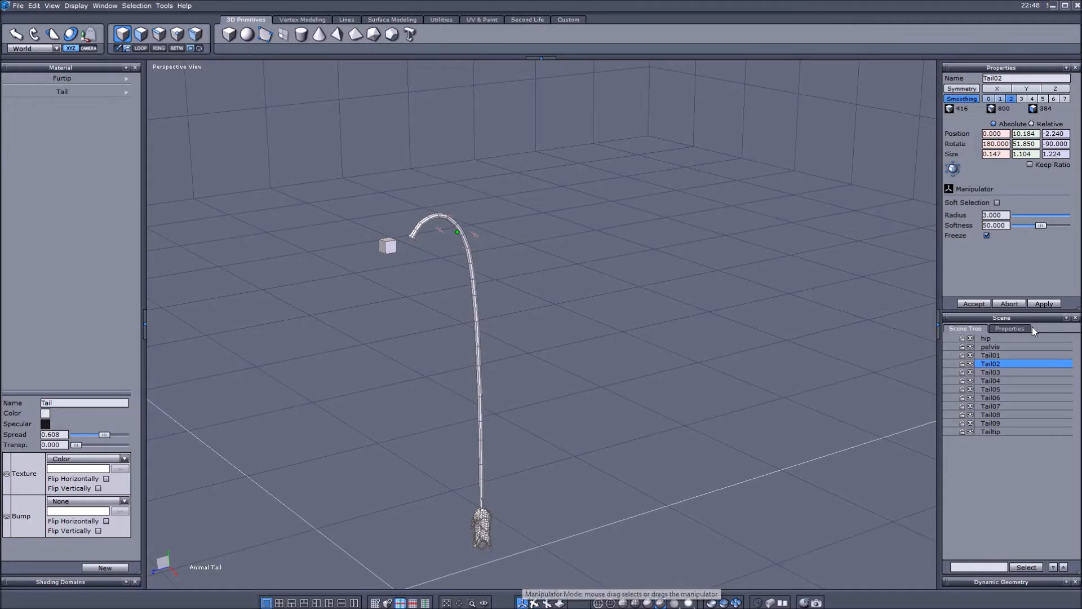
click(995, 338)
scroll(384, 243, up, 5)
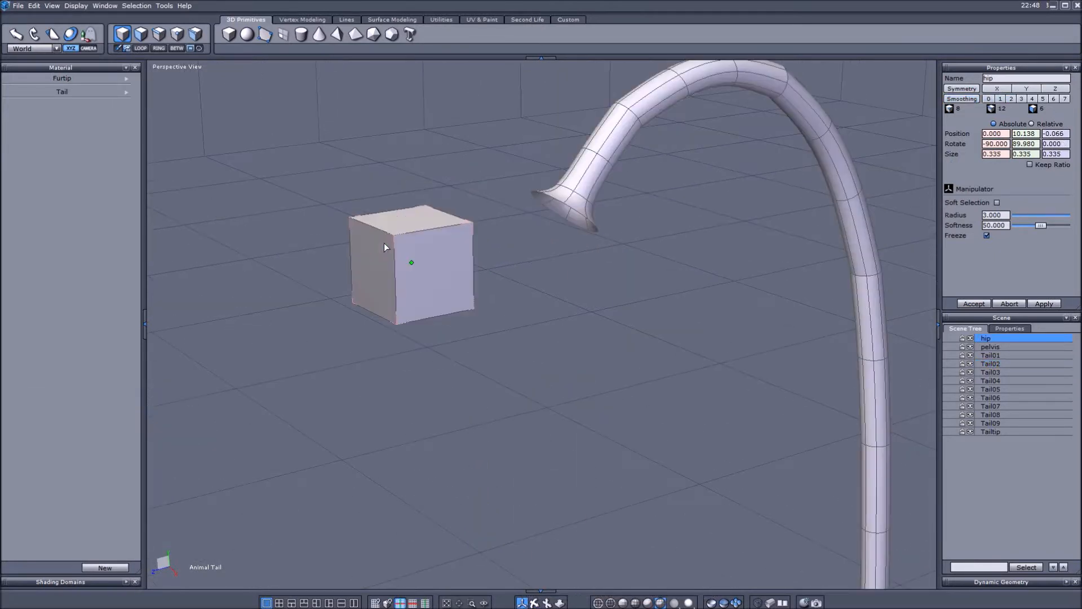
click(70, 33)
mouse_move(394, 247)
mouse_down()
mouse_move(336, 342)
mouse_move(353, 294)
mouse_move(397, 235)
mouse_up()
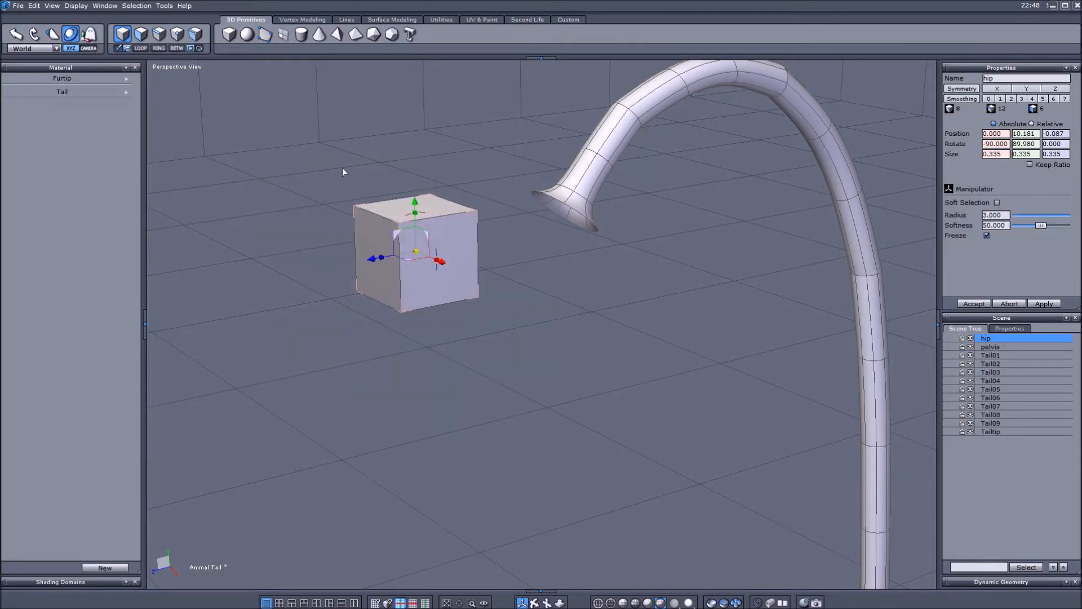
key(ctrl+z)
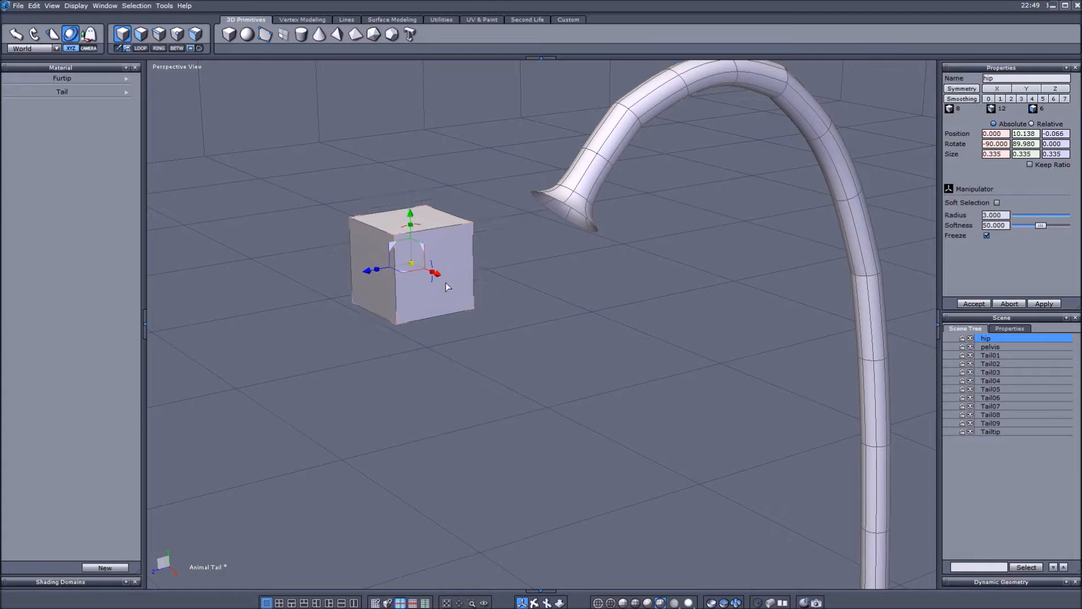
scroll(444, 282, down, 5)
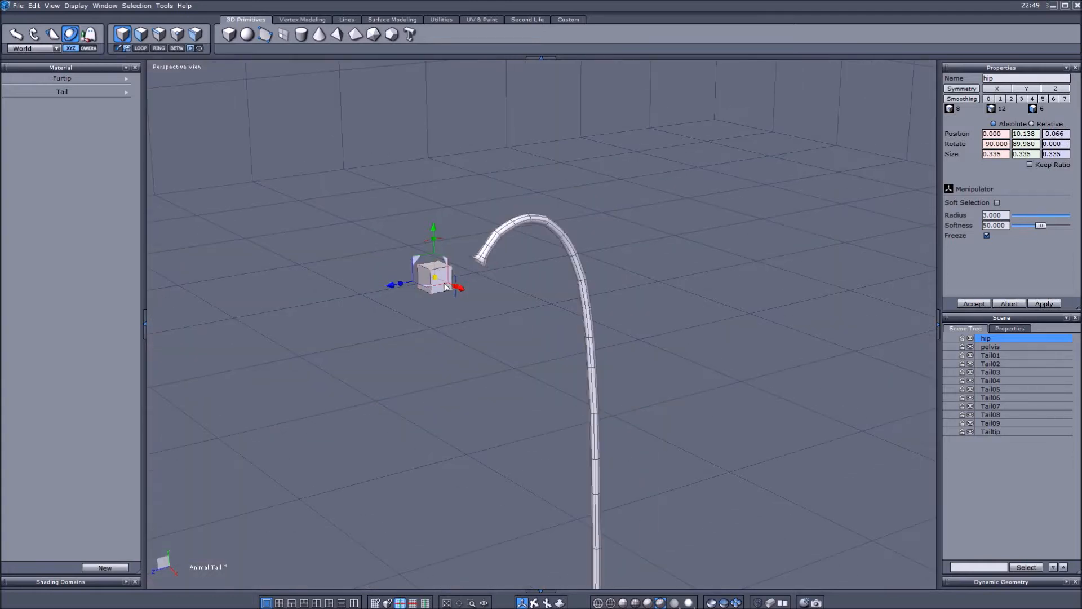
scroll(433, 277, up, 4)
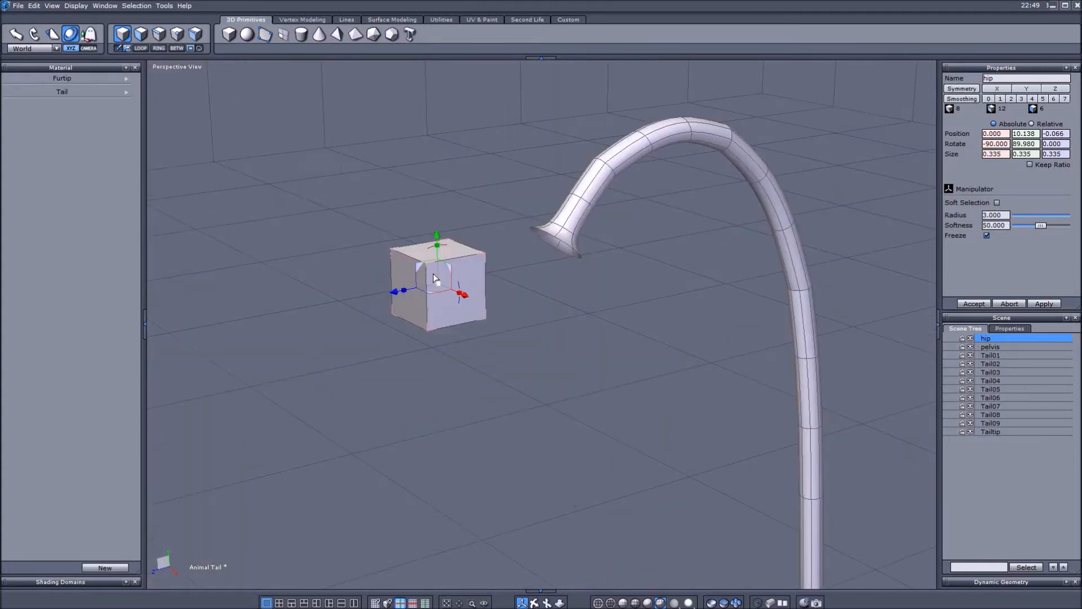
- Try moving the pelvis section away from the rest of the tail, and undo the move
click(990, 346)
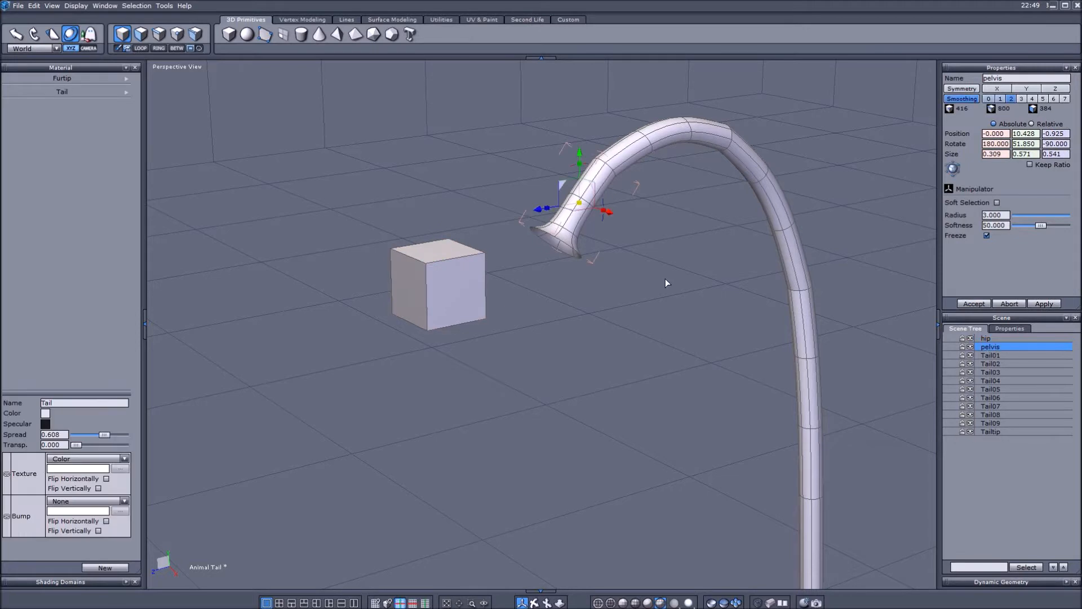
drag(562, 184, 550, 209)
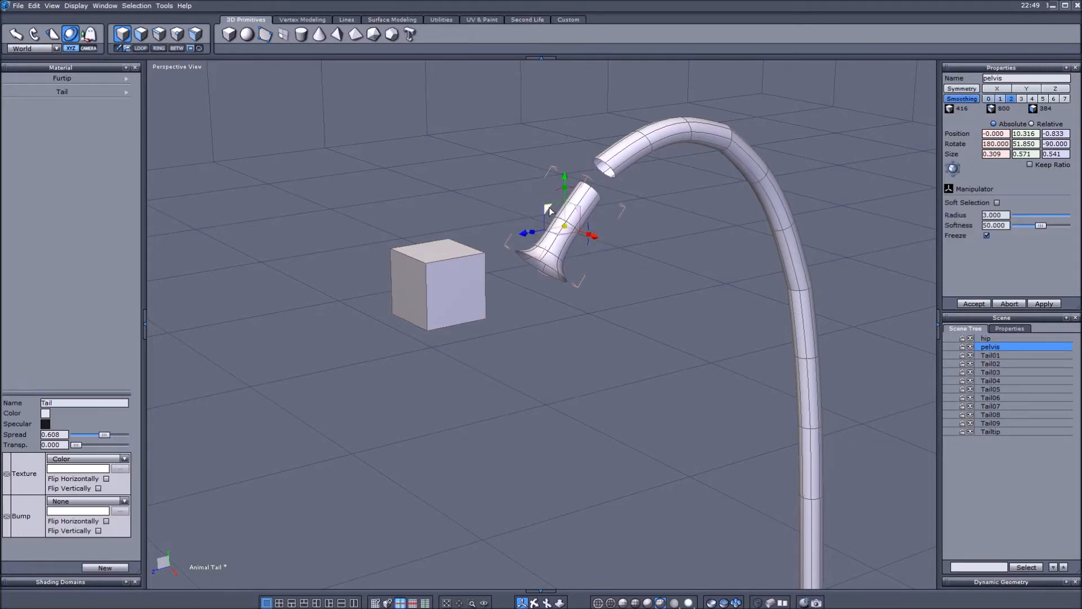
key(ctrl+z)
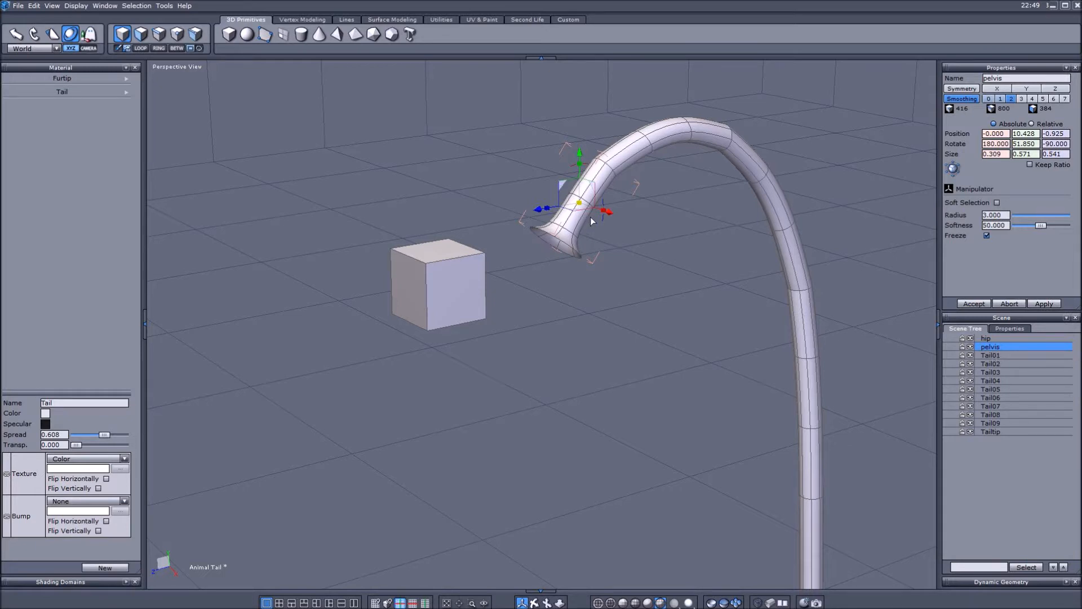
scroll(590, 216, down, 2)
scroll(633, 240, down, 3)
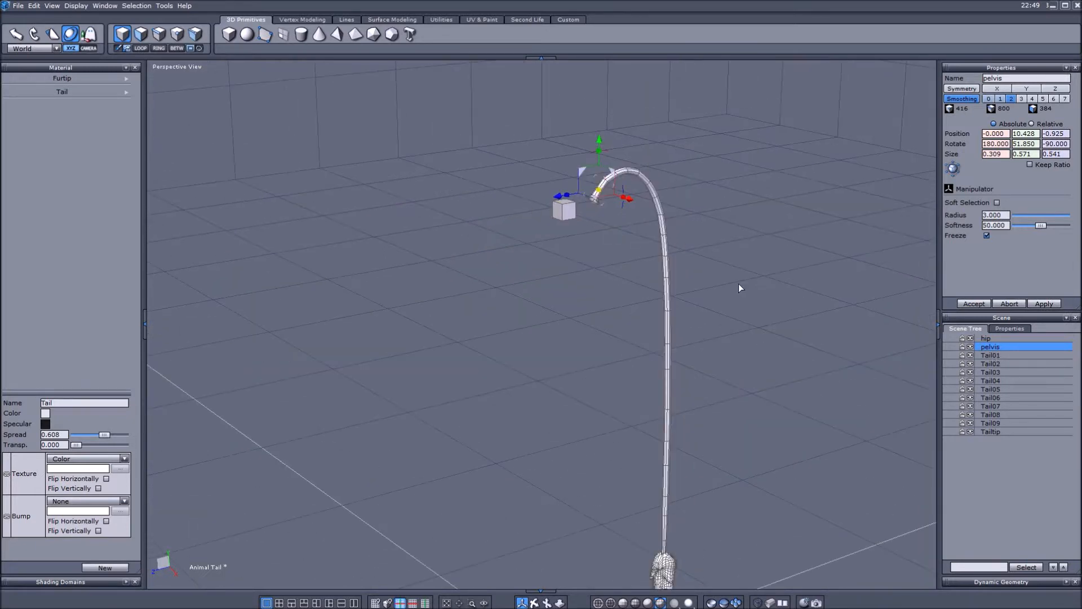
- Try moving segments Tail01 through Tail09 together away from the pelvis and Tailtip, and undo the move
click(993, 355)
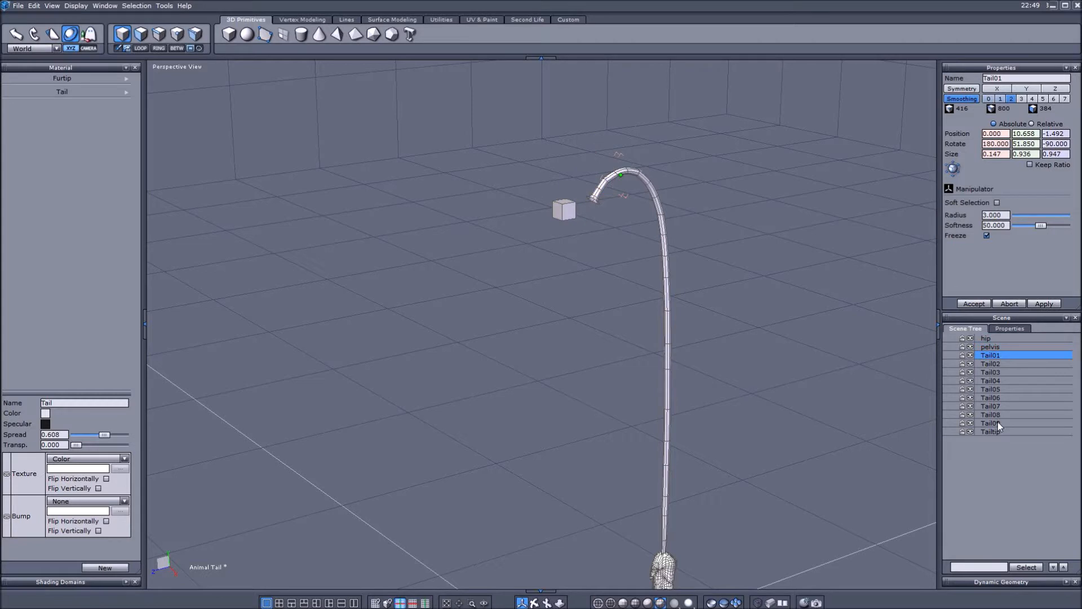
shift+click(992, 422)
drag(634, 350, 680, 272)
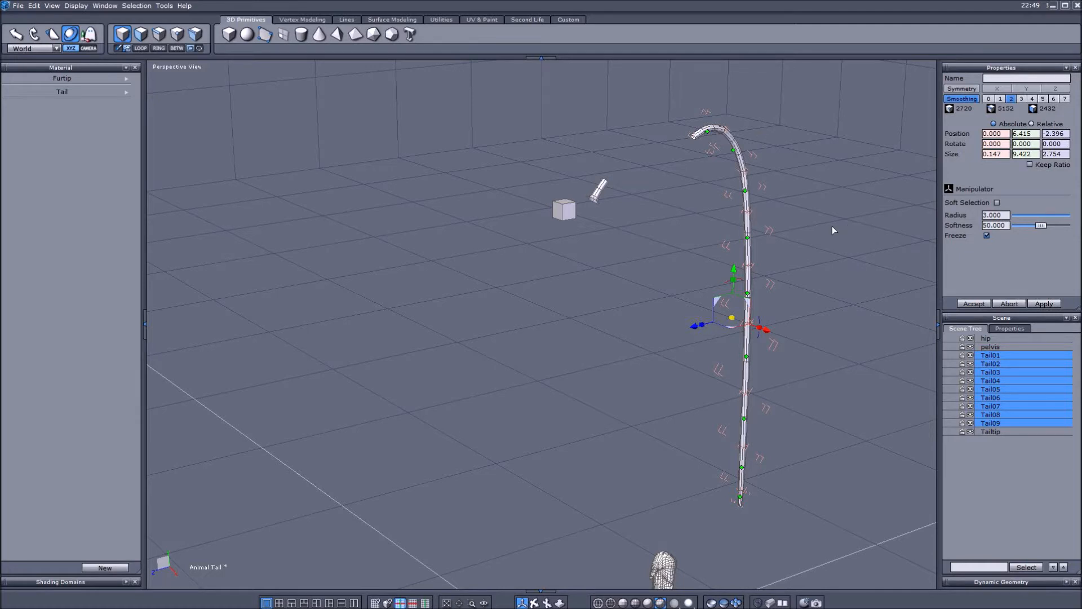
key(ctrl+z)
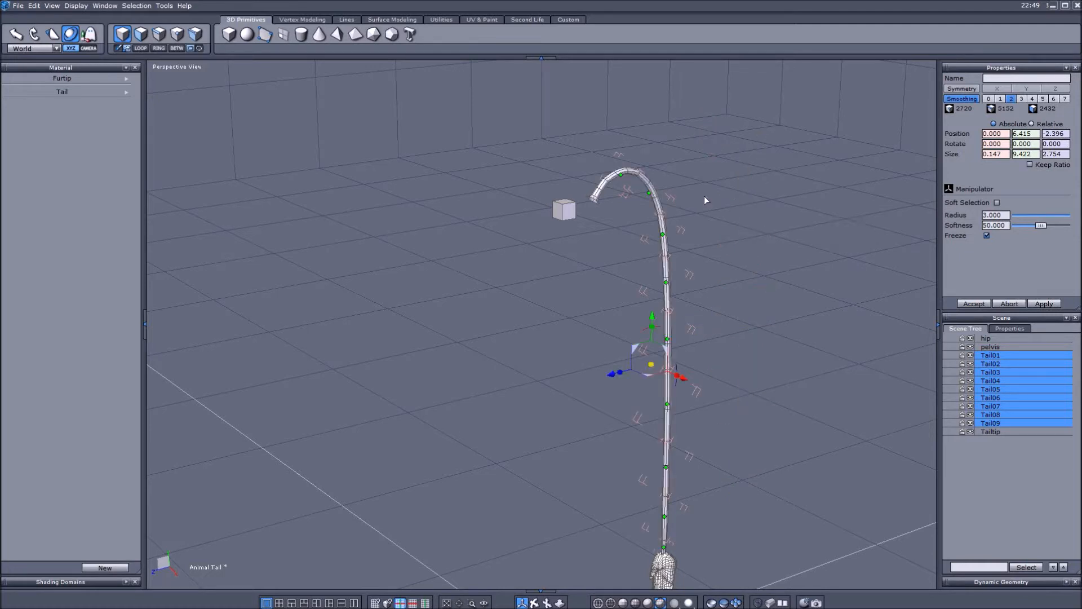
- Examine the flared pelvis end beside the hip cube from the side, and the tail down to its fur tip
click(535, 602)
drag(652, 302, 639, 162)
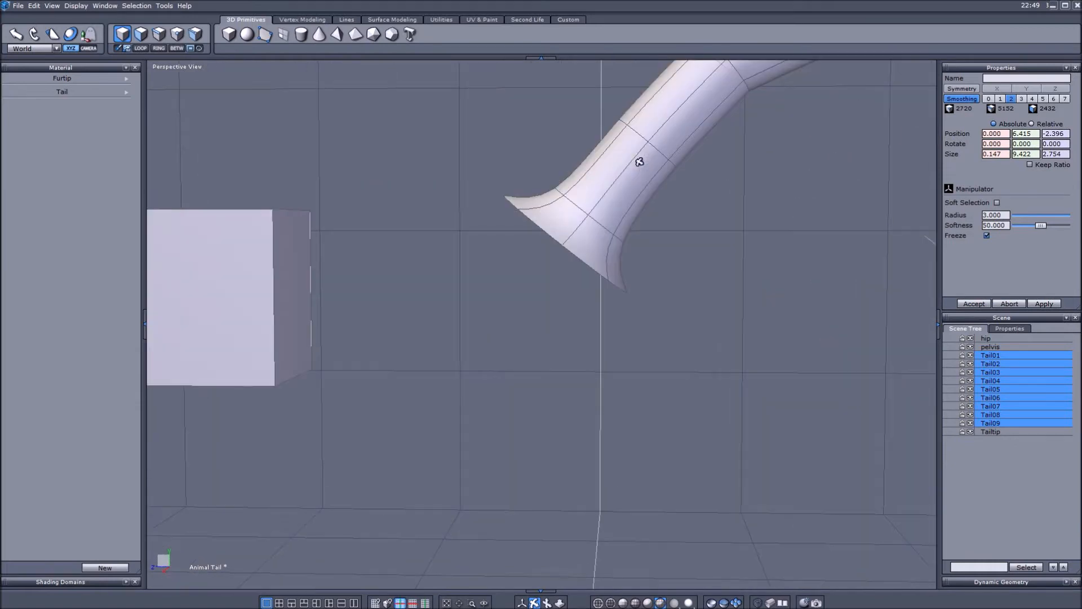
click(522, 602)
scroll(644, 222, down, 3)
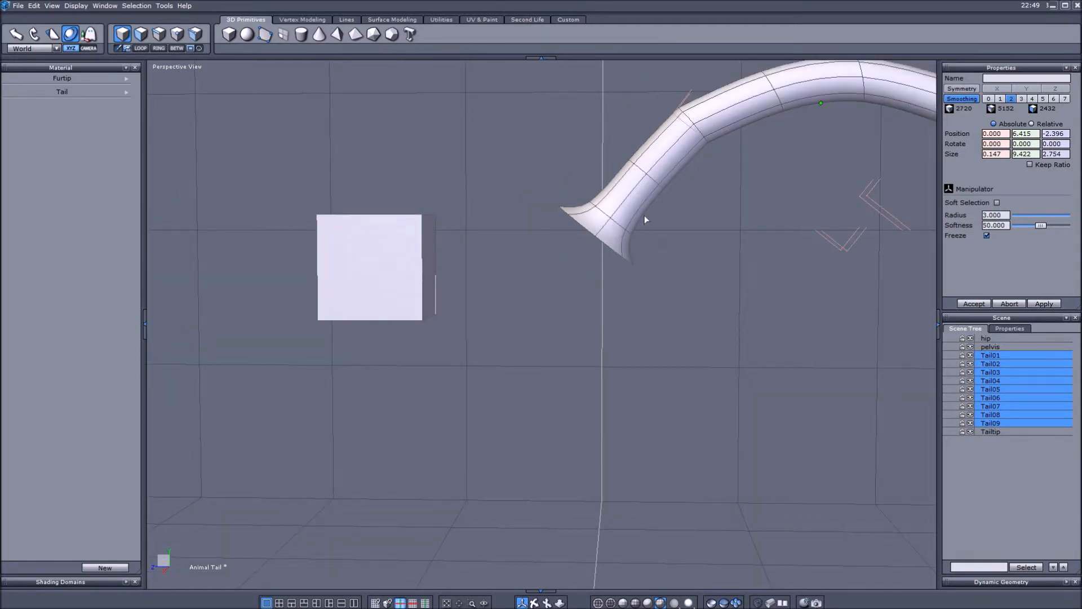
scroll(646, 219, down, 5)
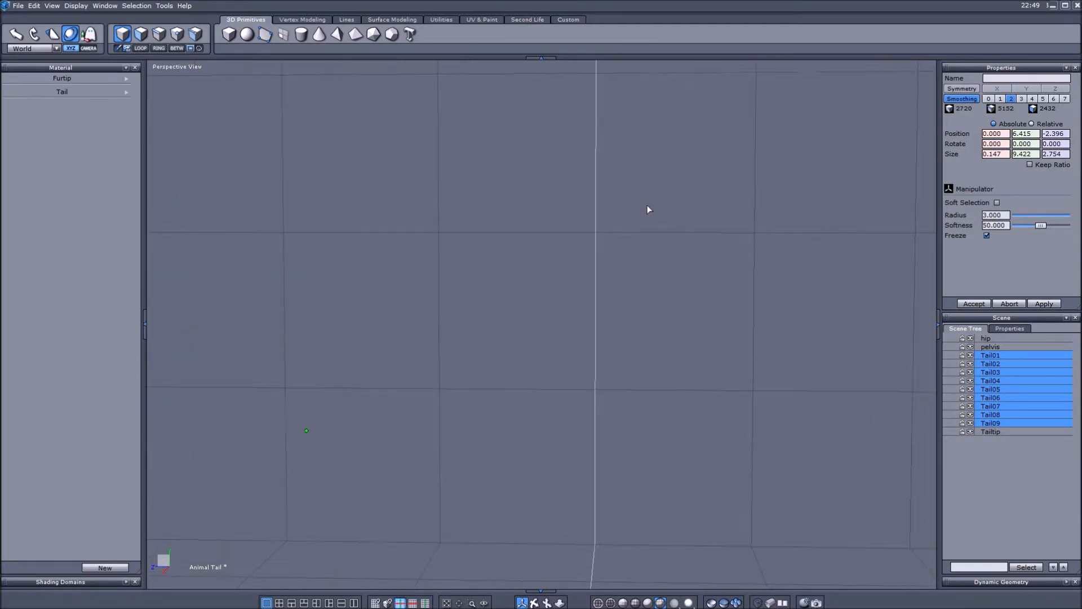
scroll(651, 195, down, 5)
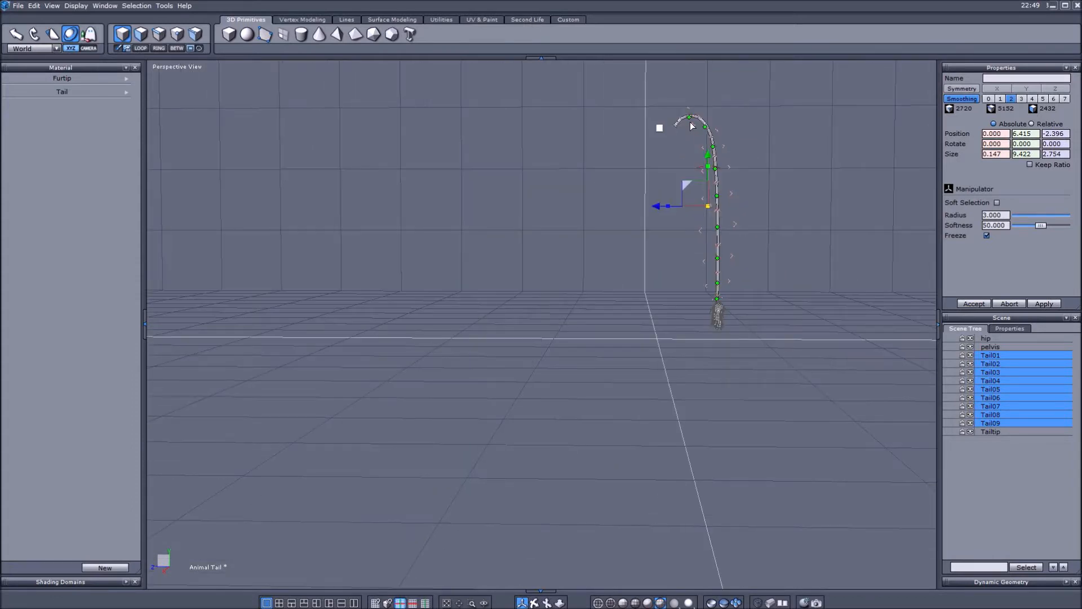
scroll(740, 271, up, 10)
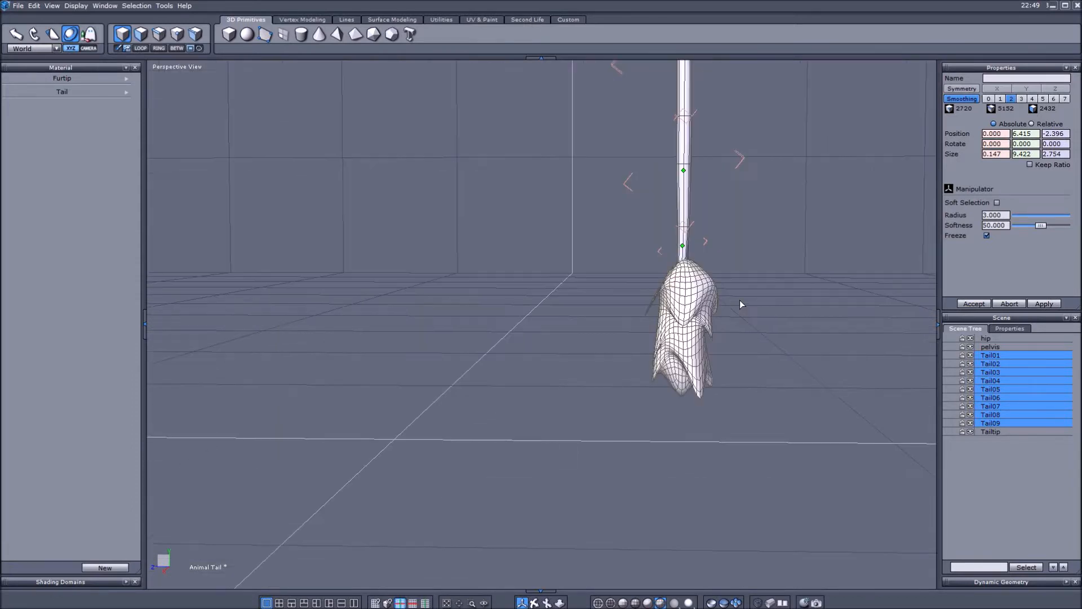
- Select Tailtip and raise a middle edge on its front fur lobe to about Y 1.600 in edge mode
click(992, 431)
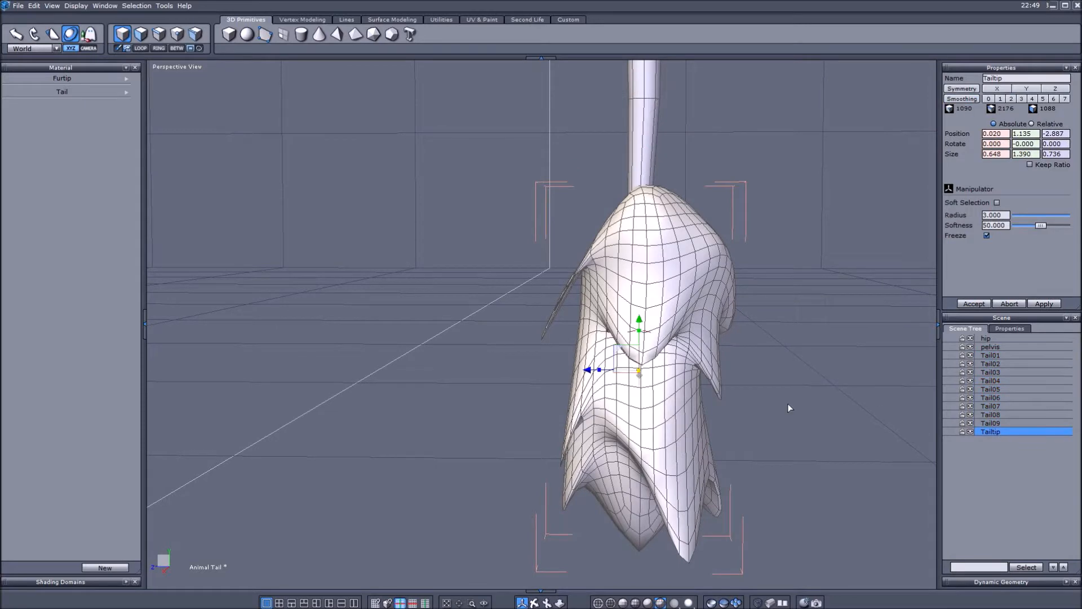
click(535, 603)
scroll(560, 357, down, 5)
drag(560, 357, 810, 384)
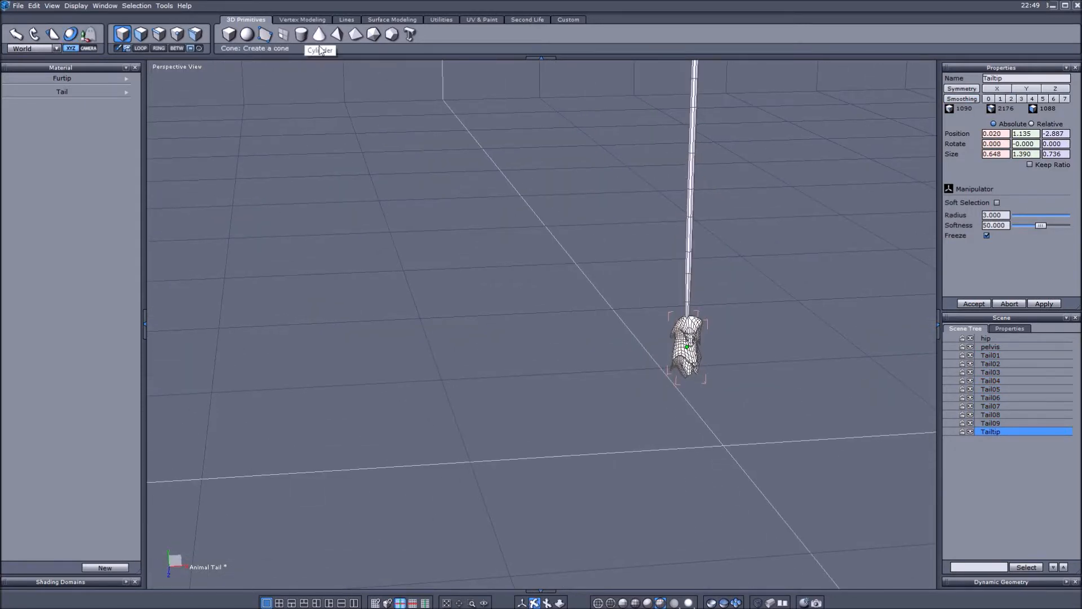
scroll(742, 357, up, 5)
drag(775, 358, 698, 302)
scroll(715, 299, up, 5)
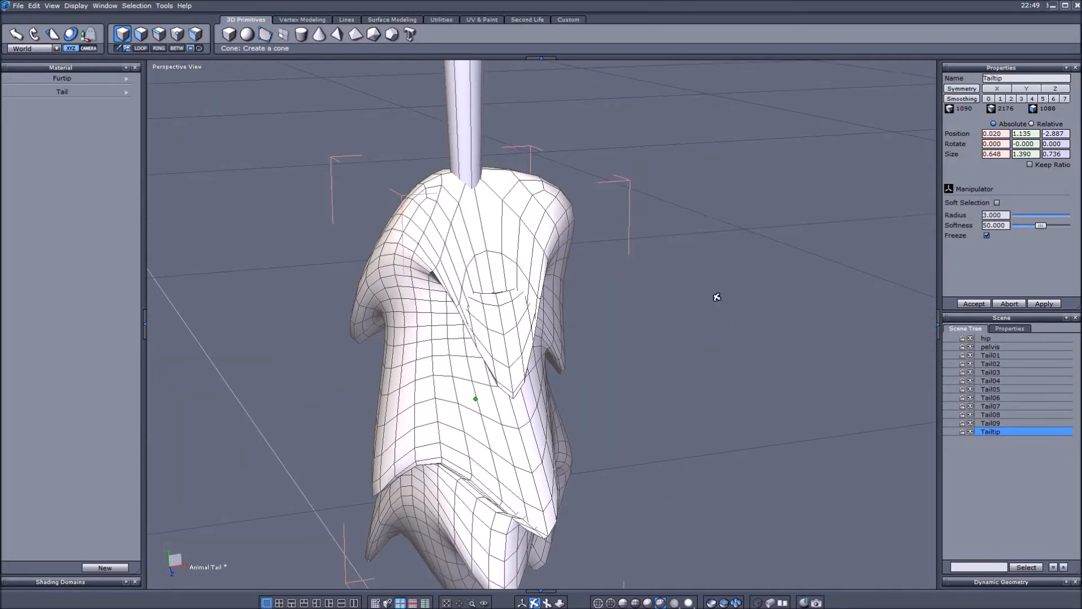
click(522, 602)
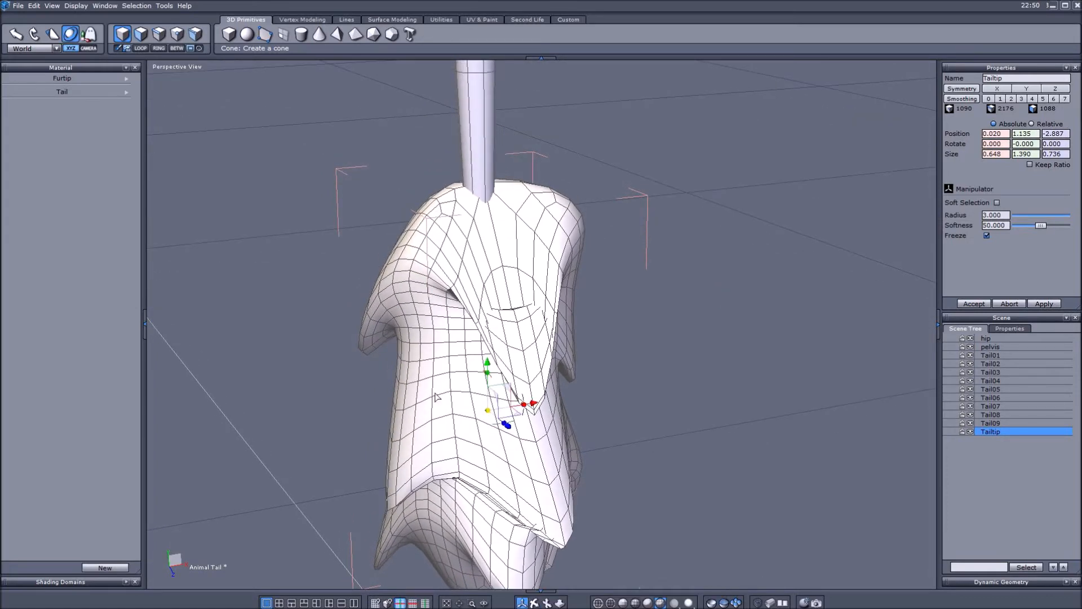
click(159, 34)
click(508, 290)
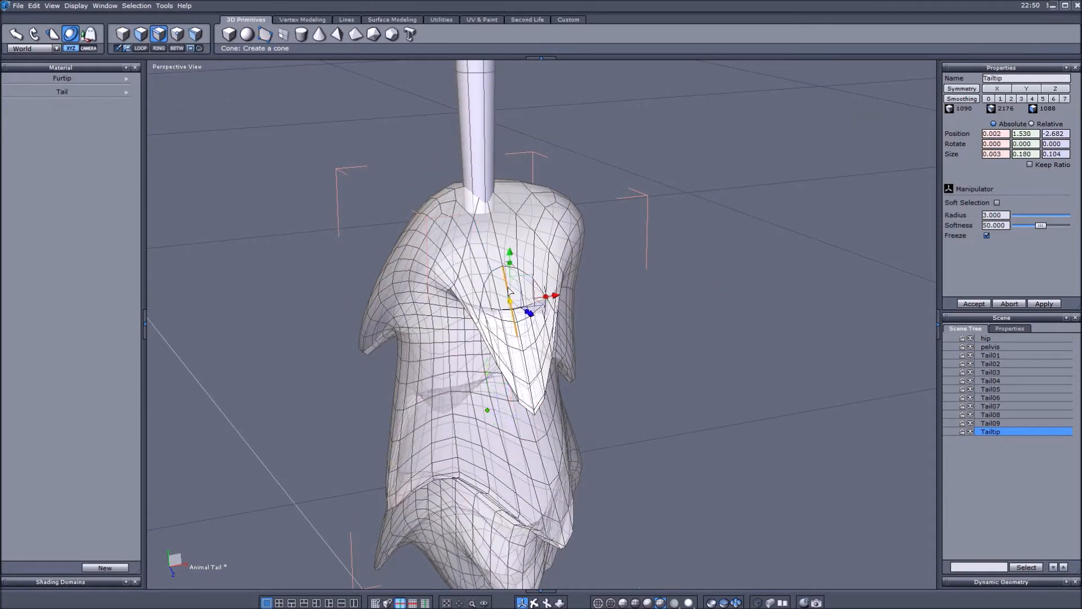
drag(518, 290, 519, 265)
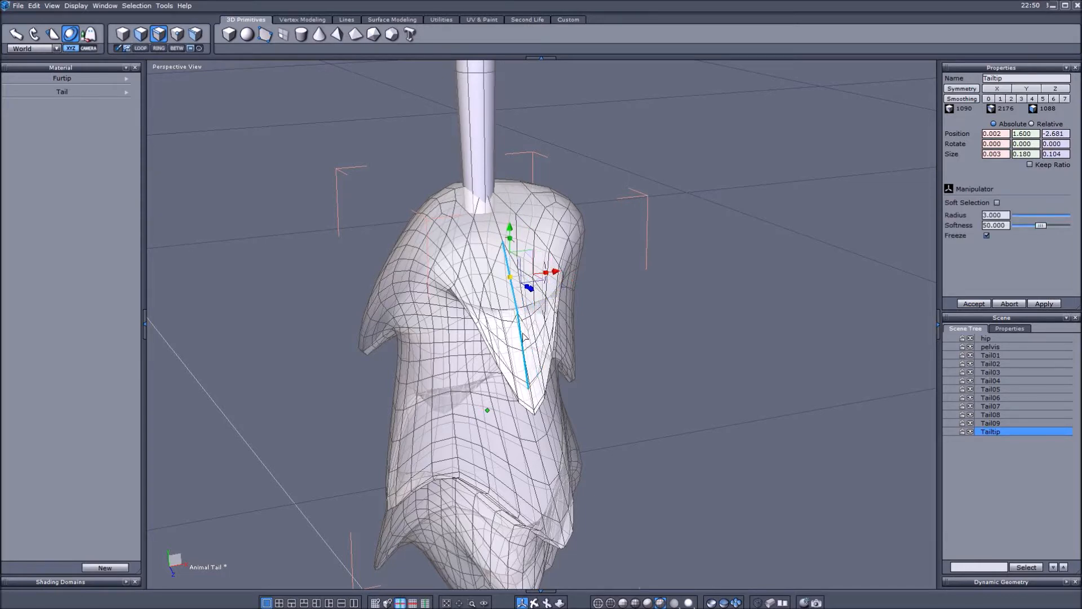
- Pull the front lobe's middle edge outward to about Z -2.508 and a lower side edge to about X -0.100, Z -2.516
scroll(521, 332, up, 5)
click(513, 304)
drag(538, 383, 583, 369)
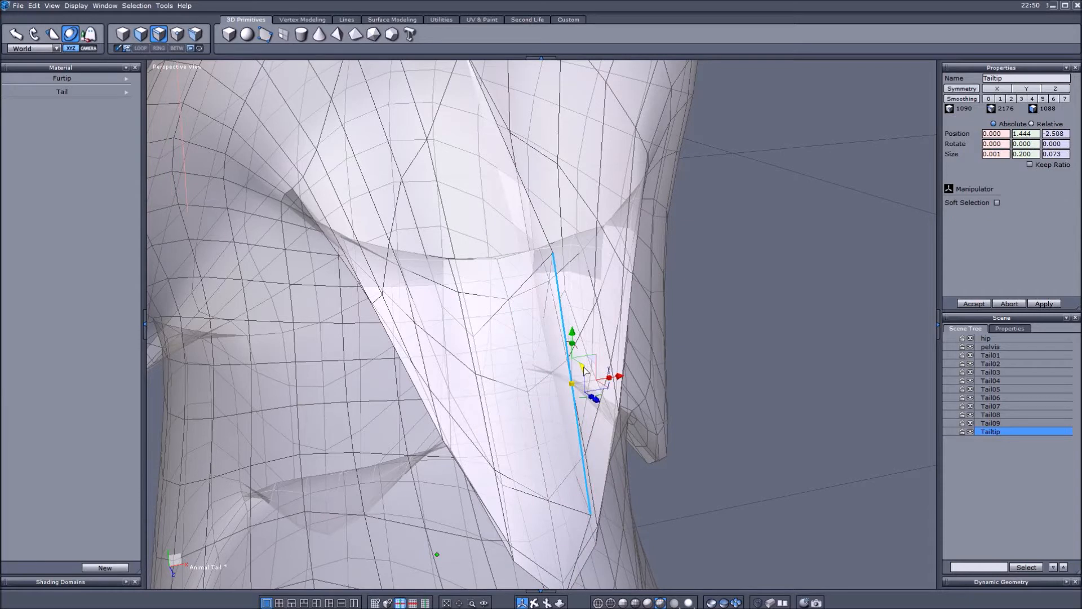
click(451, 242)
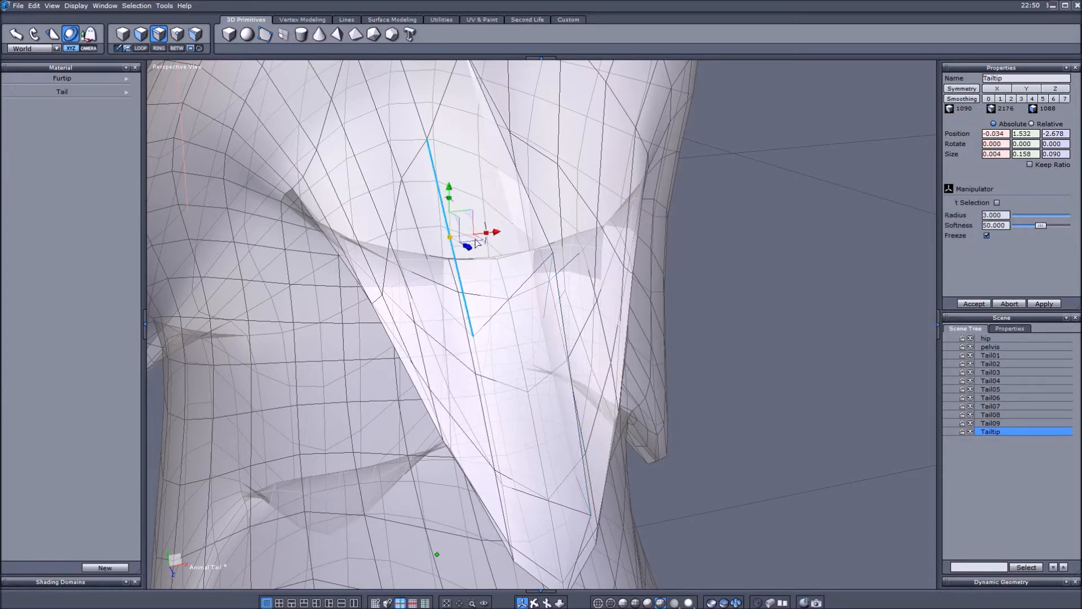
click(489, 438)
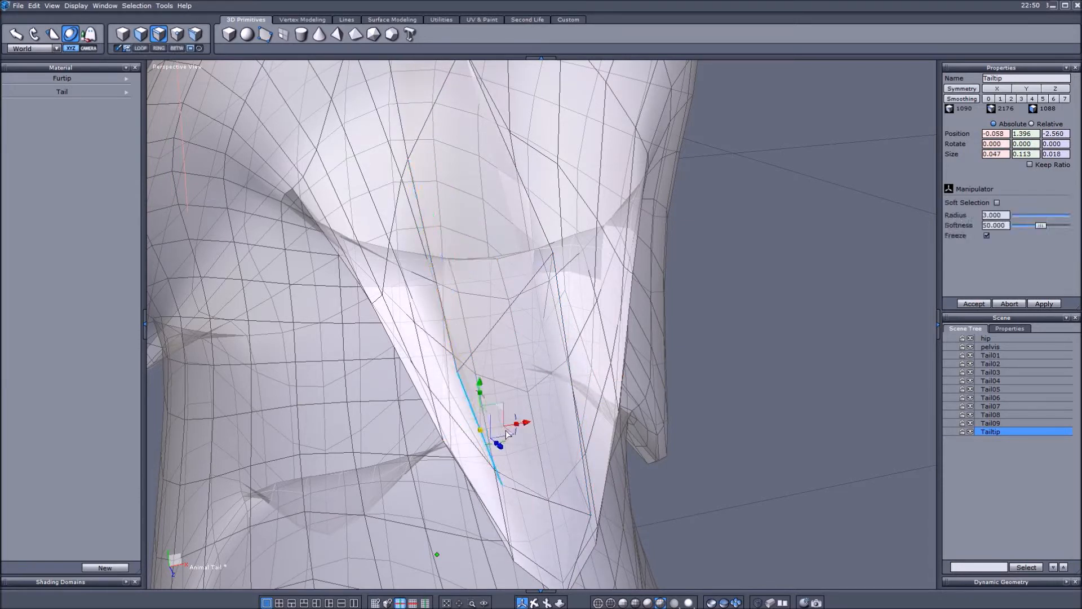
drag(507, 434, 479, 459)
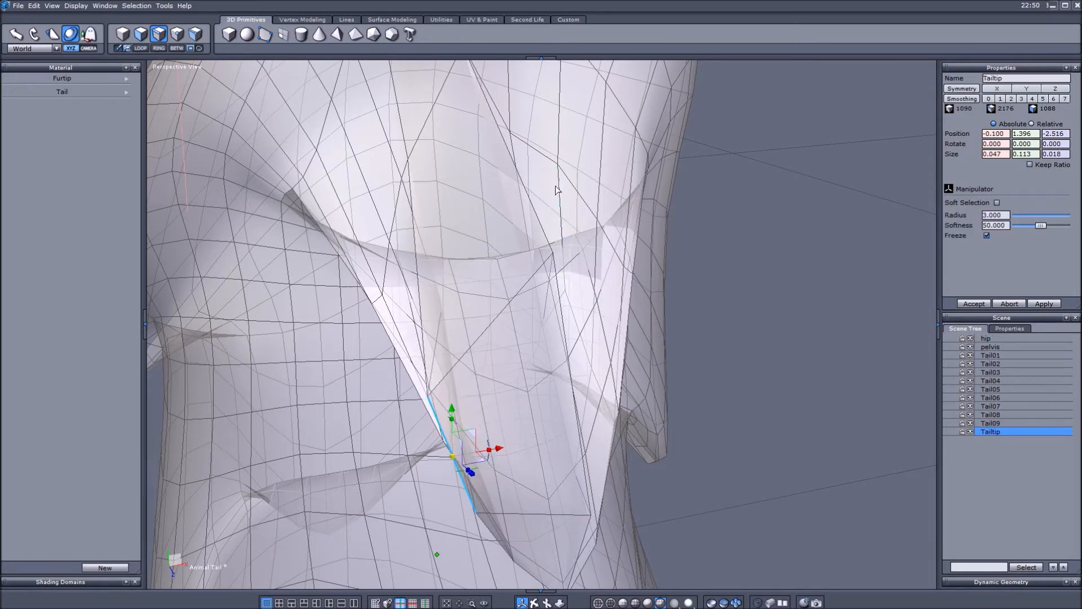
- Pull two edges on the lobe's opposite side outward, the upper to about X 0.073, Z -2.604 and the lower to about X 0.087, Z -2.505
click(528, 190)
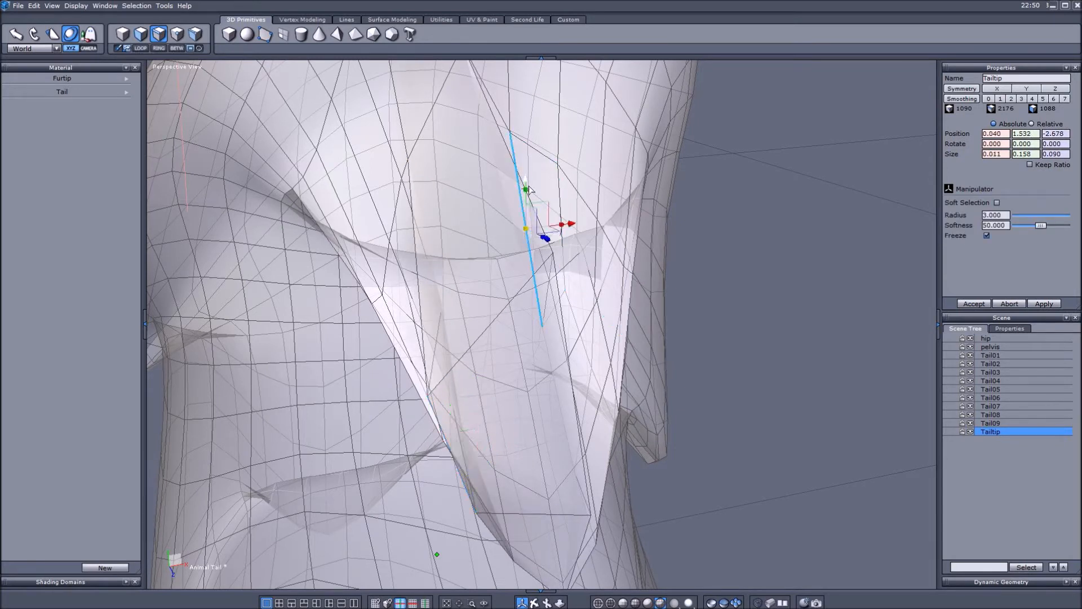
drag(555, 233, 625, 248)
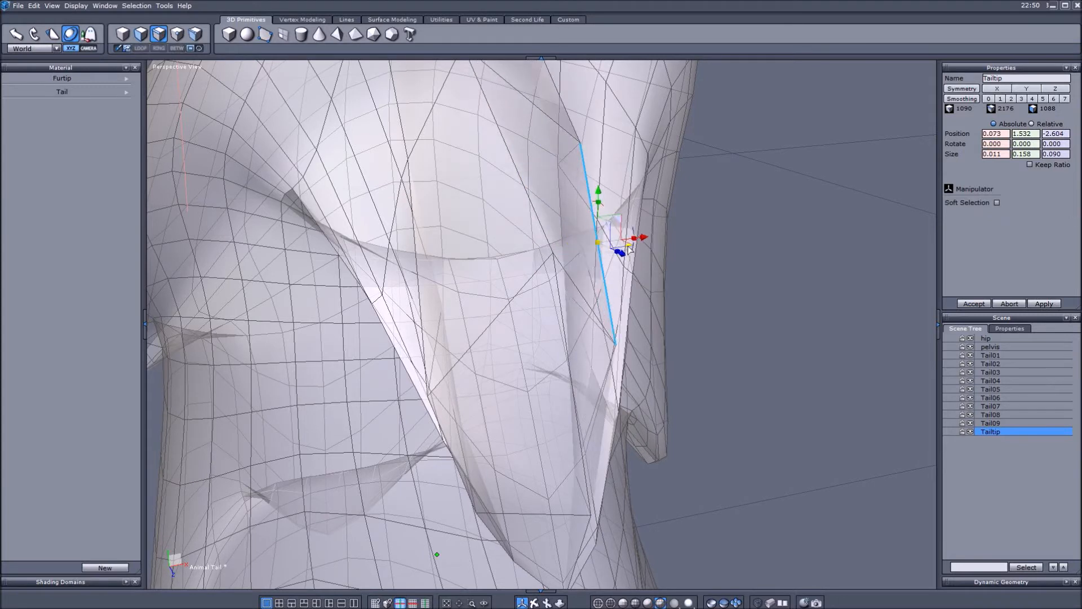
click(616, 369)
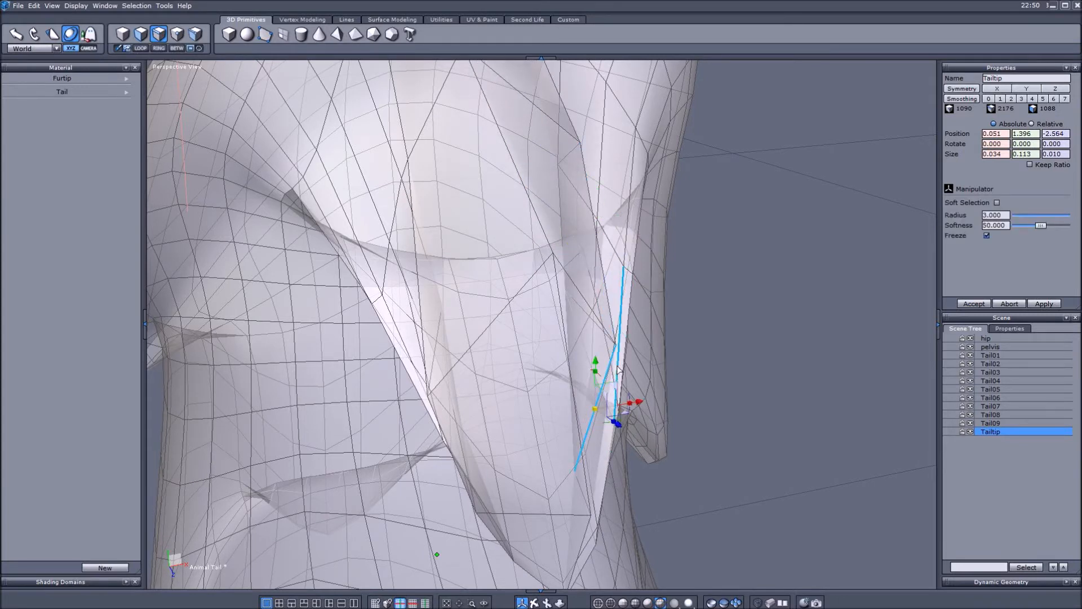
drag(629, 417, 642, 374)
- Return to object selection, set Tailtip's smoothing level to 2, and inspect the reshaped fur lobe from another angle
scroll(412, 214, down, 5)
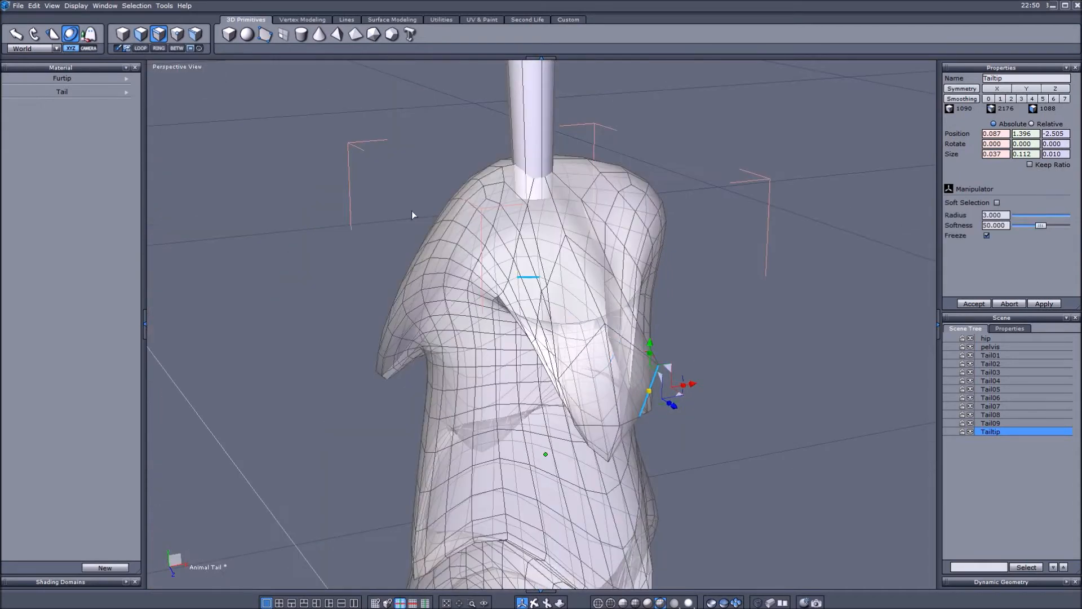
click(123, 34)
right_drag(507, 265, 541, 265)
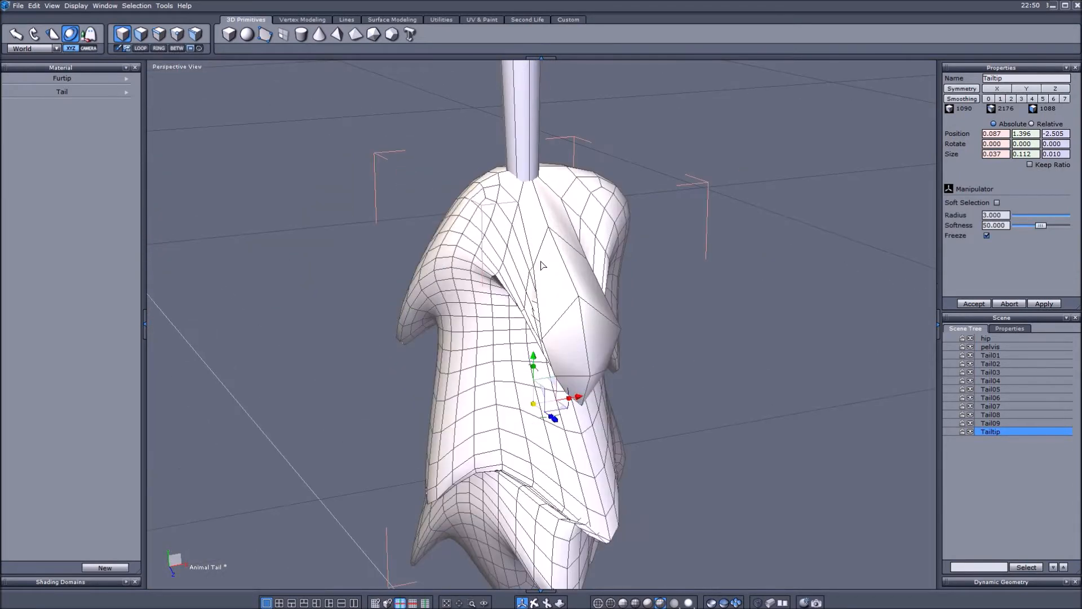
click(1011, 99)
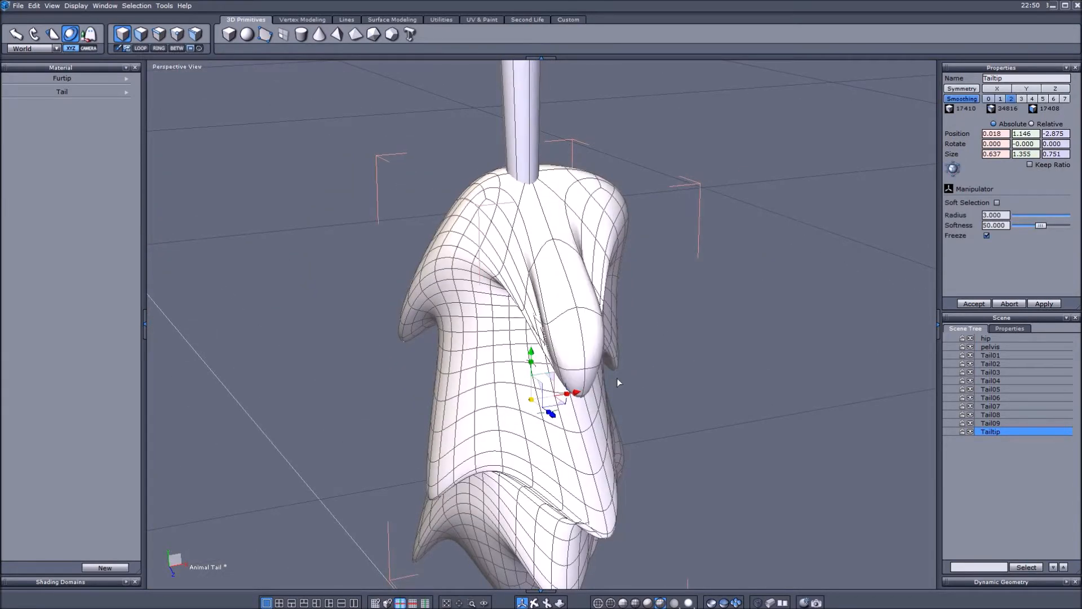
click(534, 603)
drag(524, 361, 514, 292)
scroll(576, 433, up, 3)
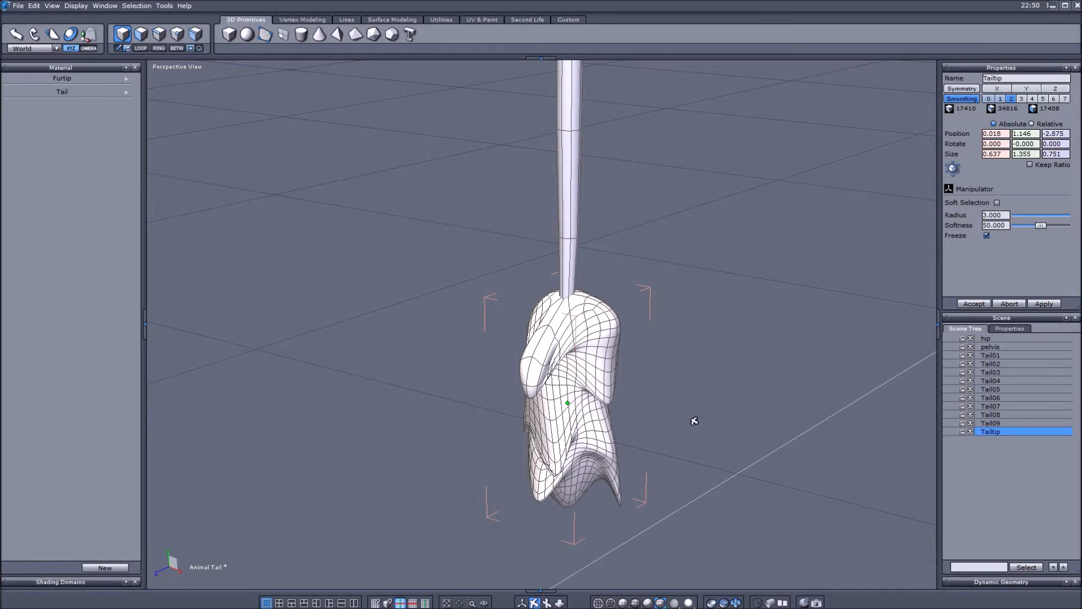
scroll(682, 422, up, 2)
scroll(680, 423, down, 6)
scroll(666, 186, up, 2)
scroll(668, 192, down, 1)
scroll(691, 124, down, 1)
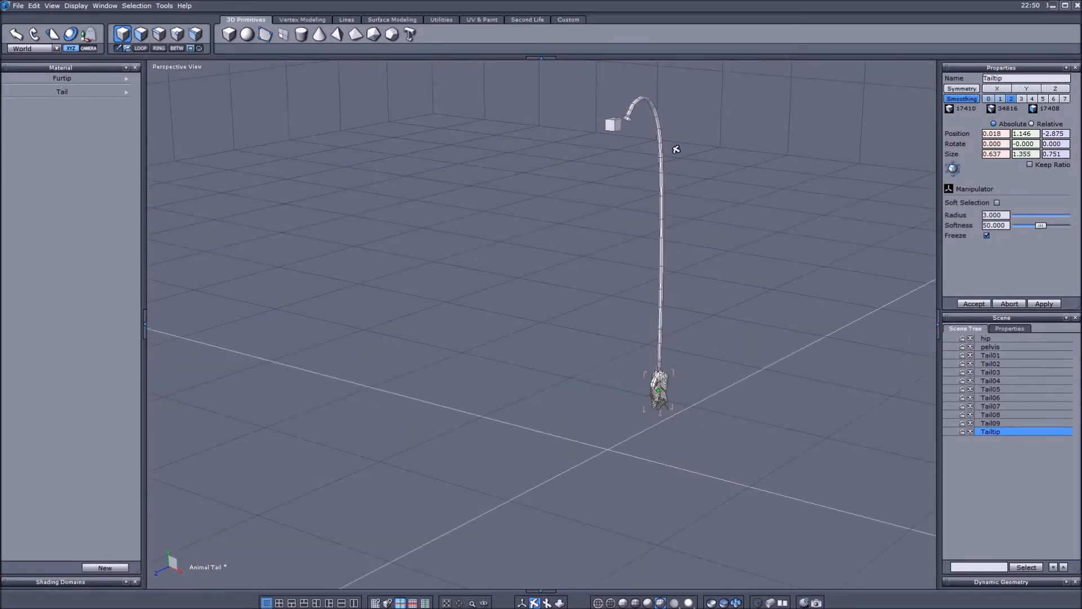
scroll(676, 149, up, 1)
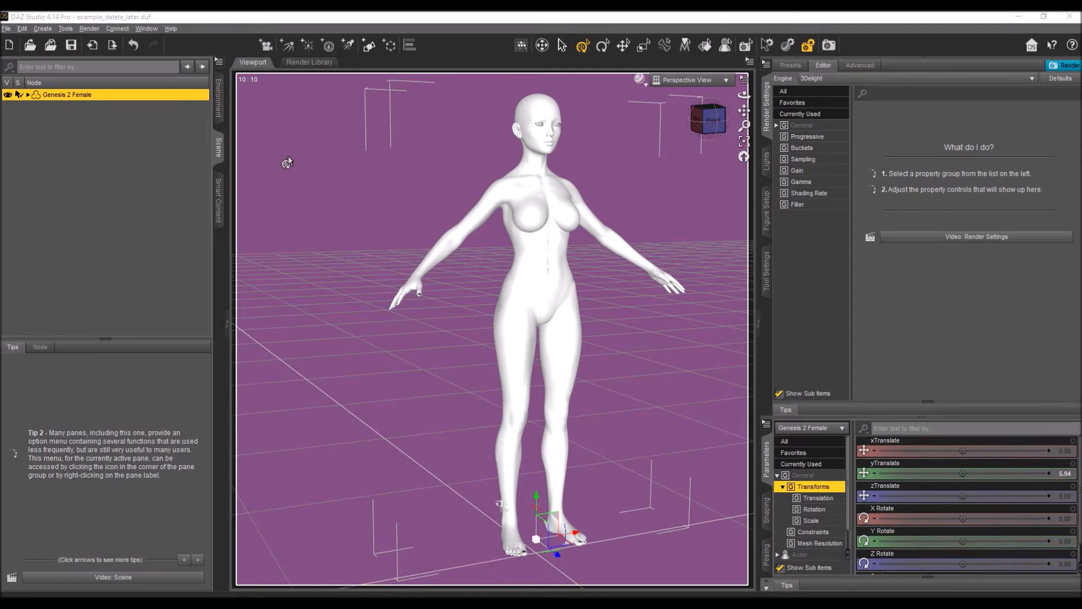
- In DAZ Studio's Figure Setup, import the Tail.obj geometry with the Custom preset at 1000% scale
drag(711, 120, 676, 147)
drag(744, 111, 800, 220)
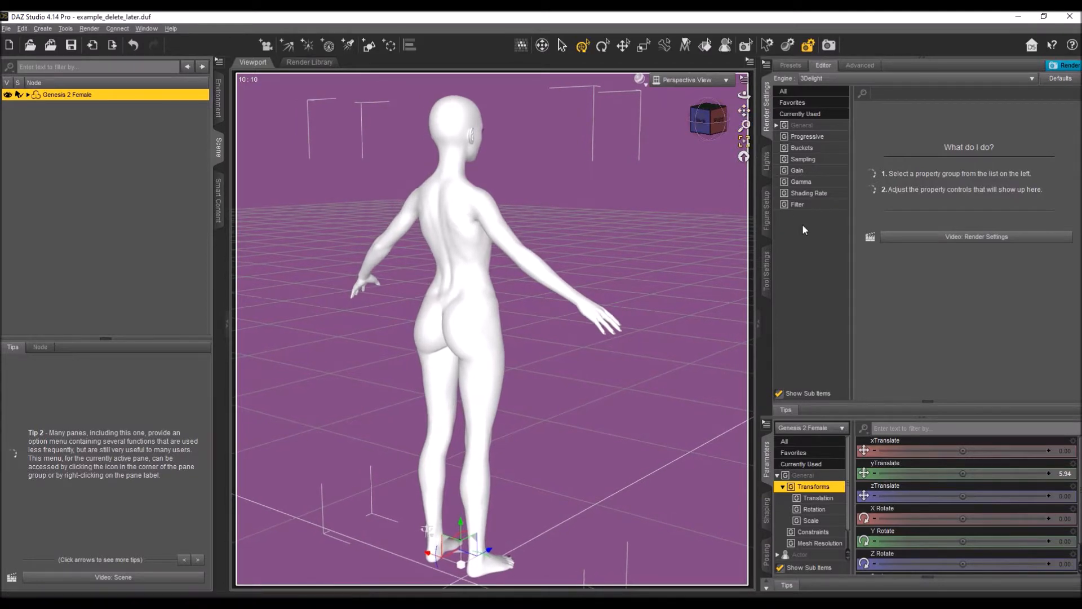
click(766, 217)
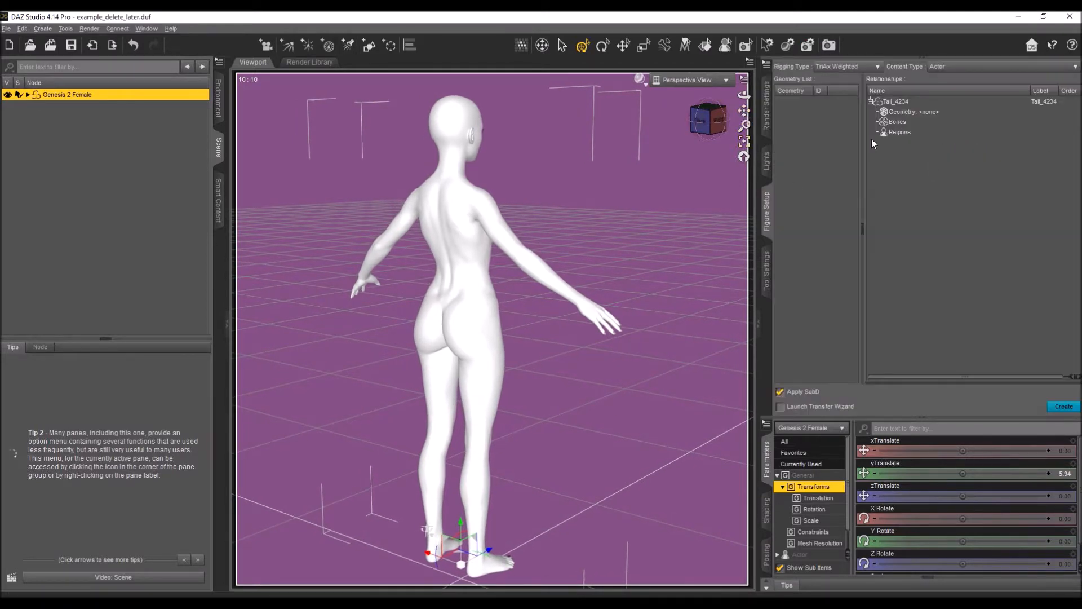
mouse_move(708, 118)
mouse_down()
mouse_move(665, 118)
mouse_move(714, 135)
mouse_up()
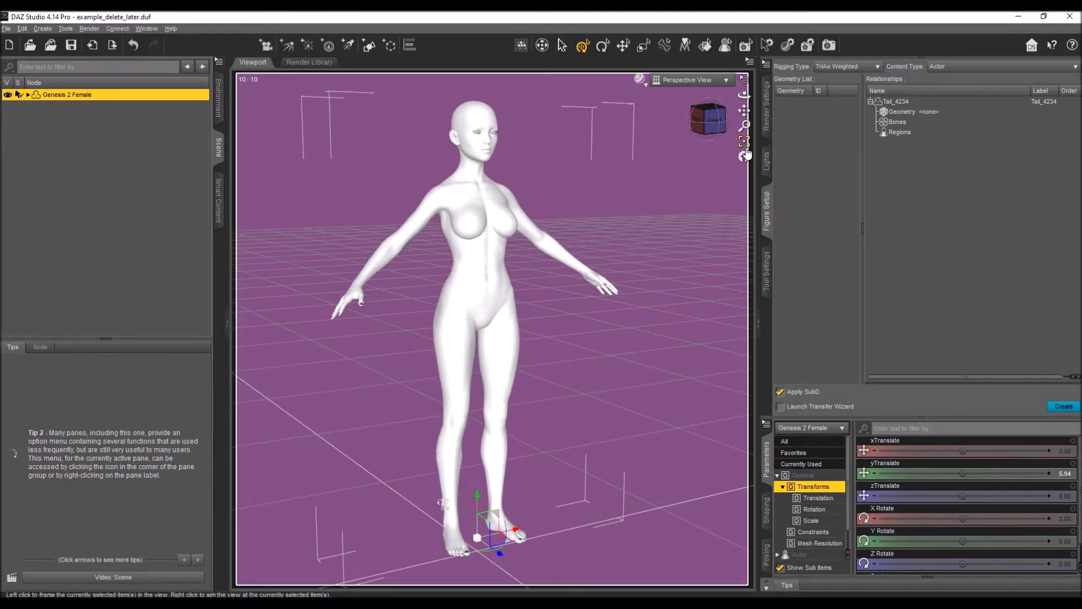
click(699, 128)
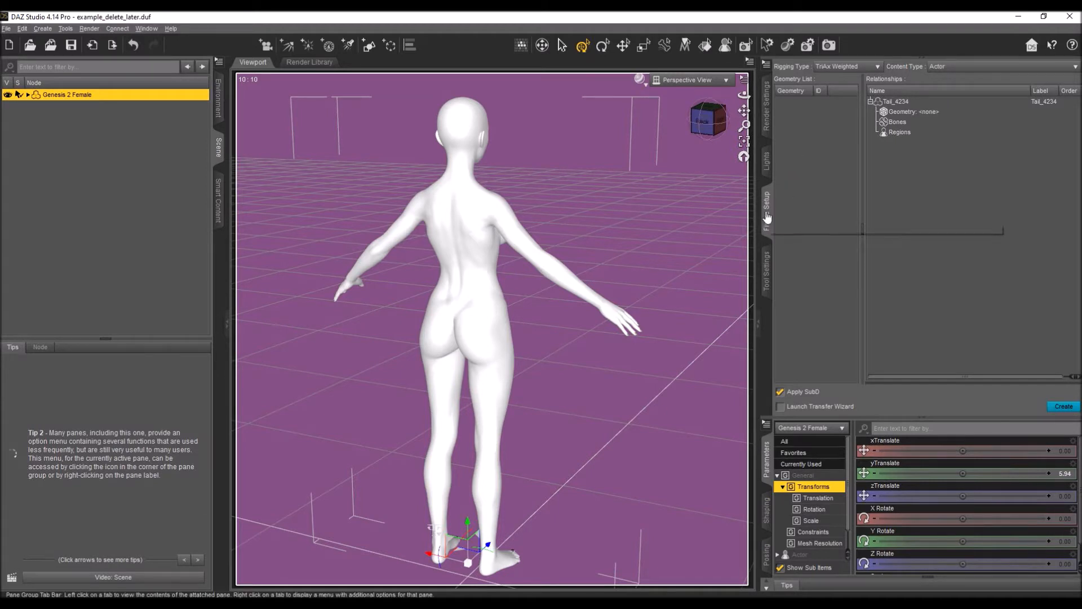
right_click(797, 147)
click(810, 156)
click(525, 161)
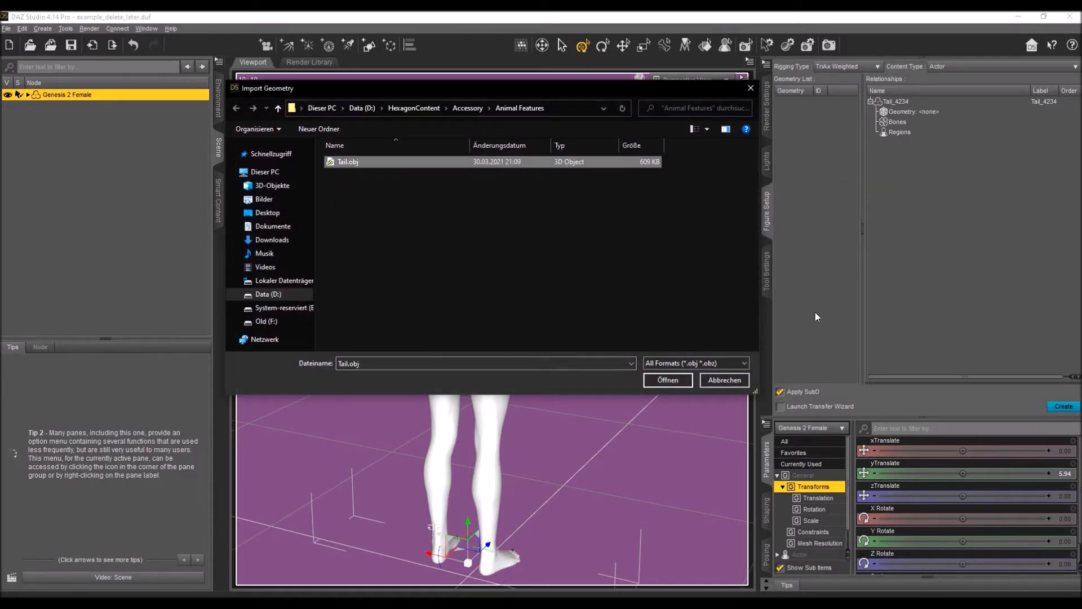
click(668, 381)
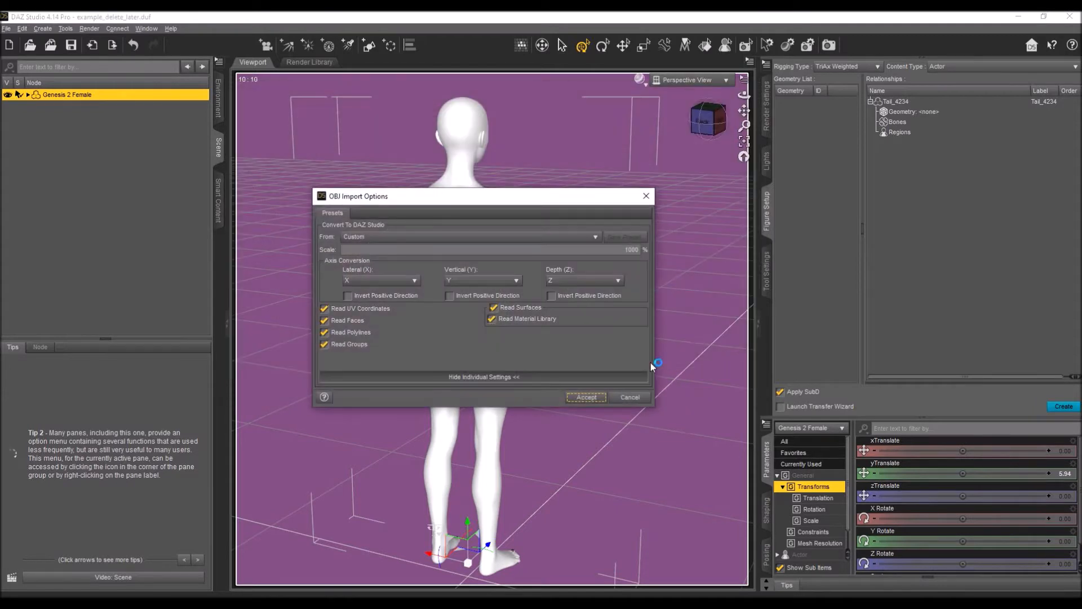
click(568, 397)
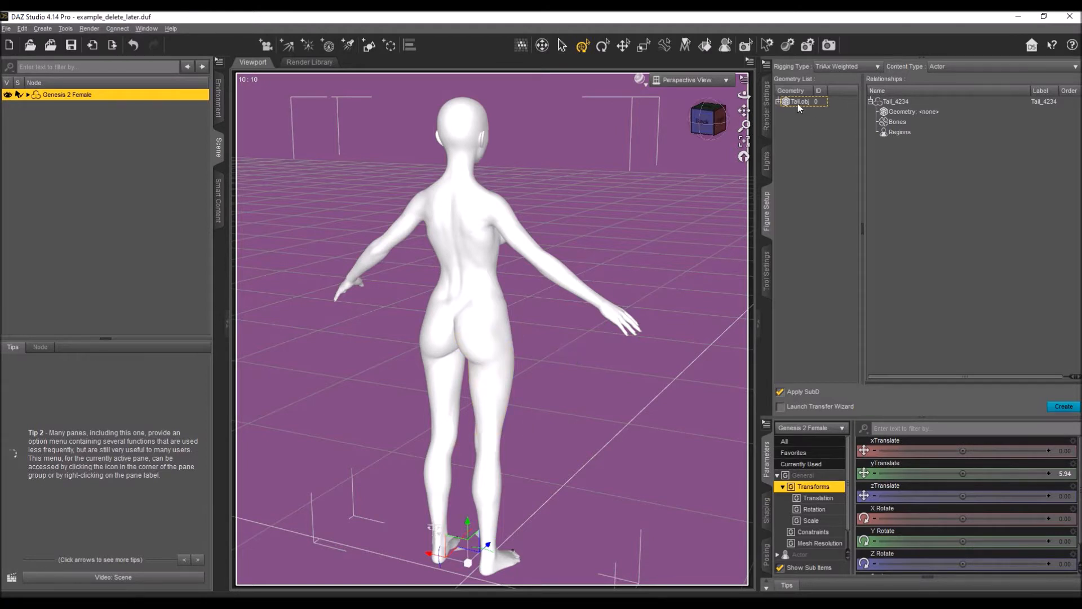
- Expand the imported Tail.obj groups and assign the geometry to the Tail_4234 figure so each group forms a bone
click(779, 102)
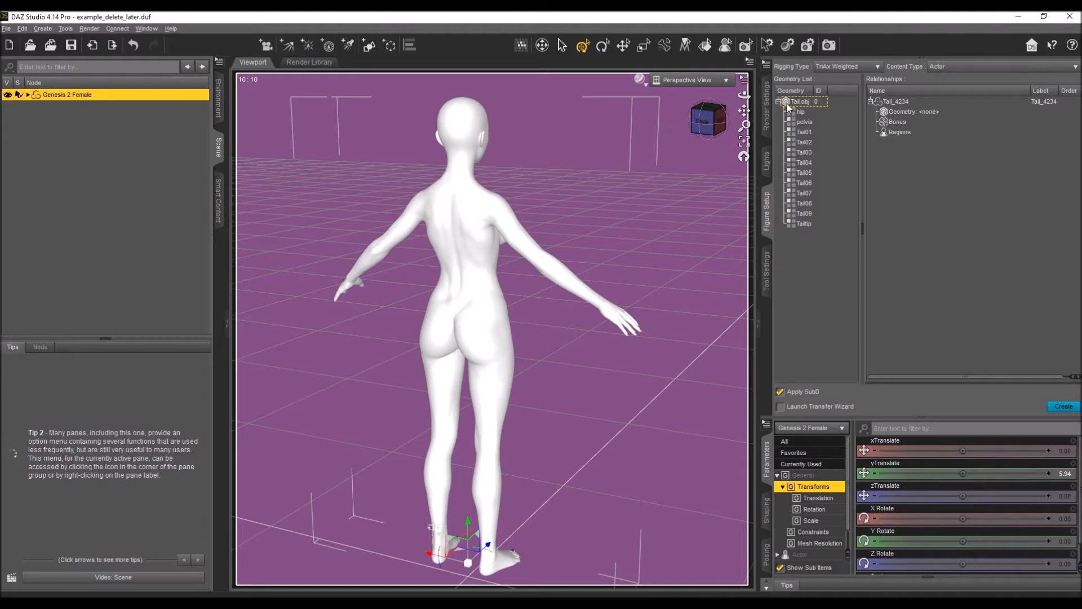
drag(787, 107, 895, 111)
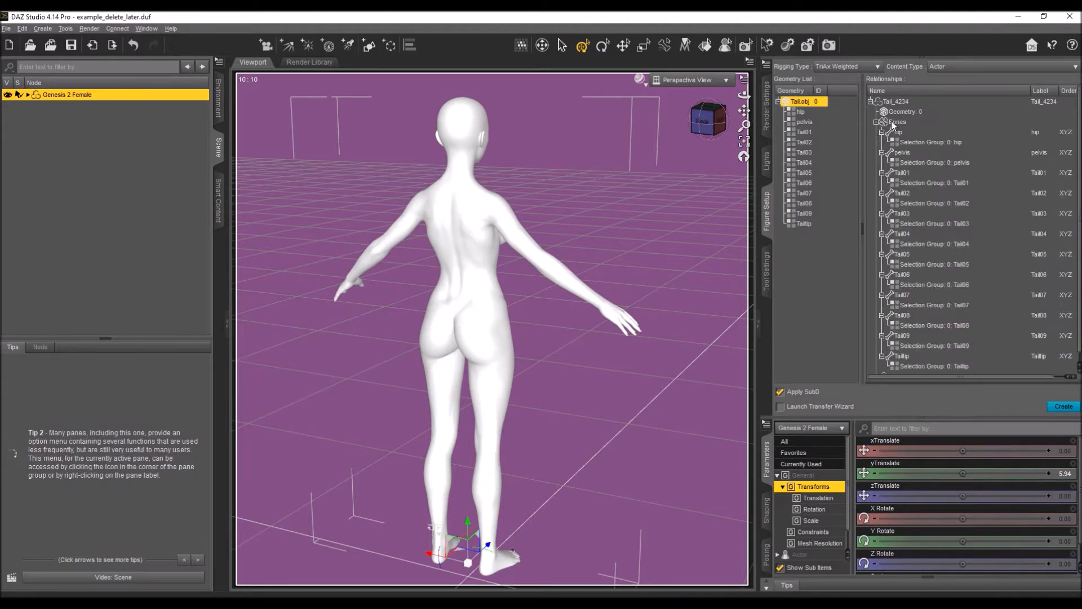
scroll(930, 186, up, 1)
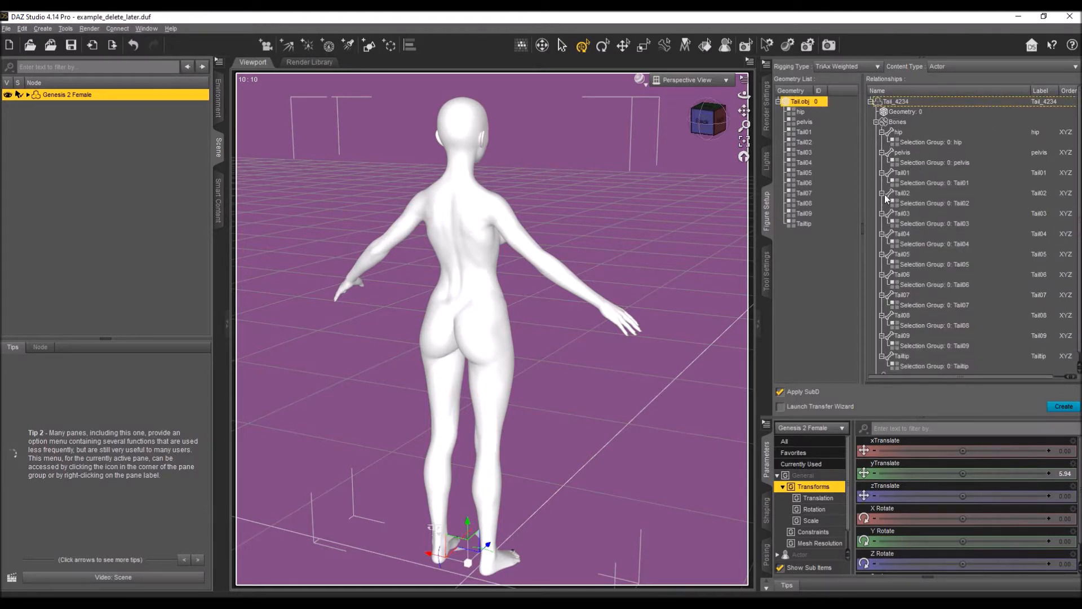
- Nest the bones into one parent chain running from hip through pelvis and Tail01 to Tail09 down to Tailtip
scroll(905, 133, down, 1)
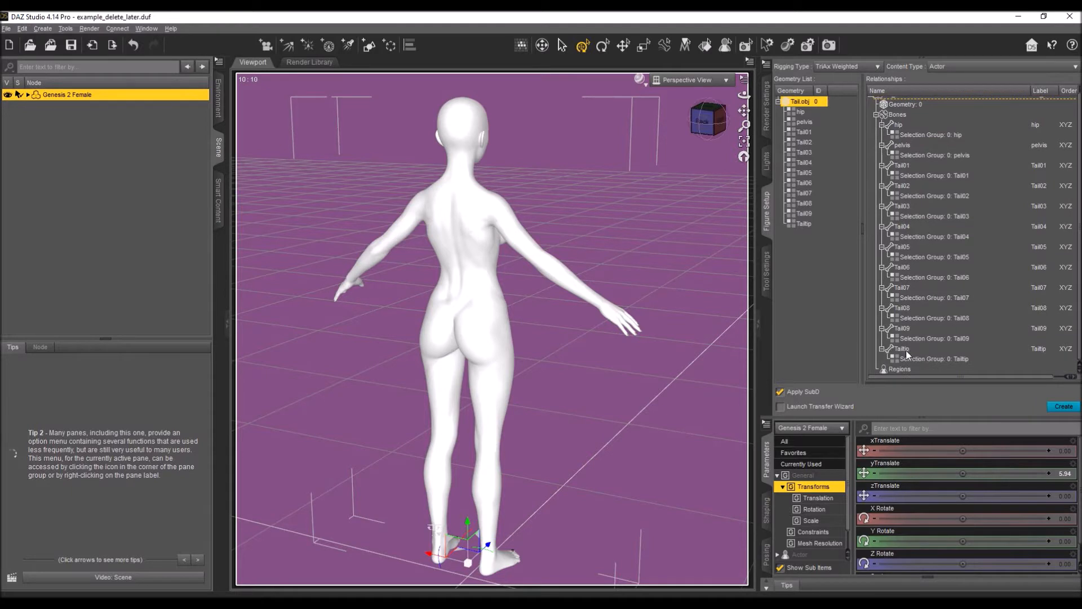
drag(902, 352, 902, 329)
drag(902, 328, 908, 270)
drag(908, 267, 909, 227)
drag(909, 226, 917, 173)
drag(909, 166, 914, 148)
drag(907, 144, 910, 126)
- Change the labels of the hip and pelvis bones to Hip and Pelvis
click(910, 126)
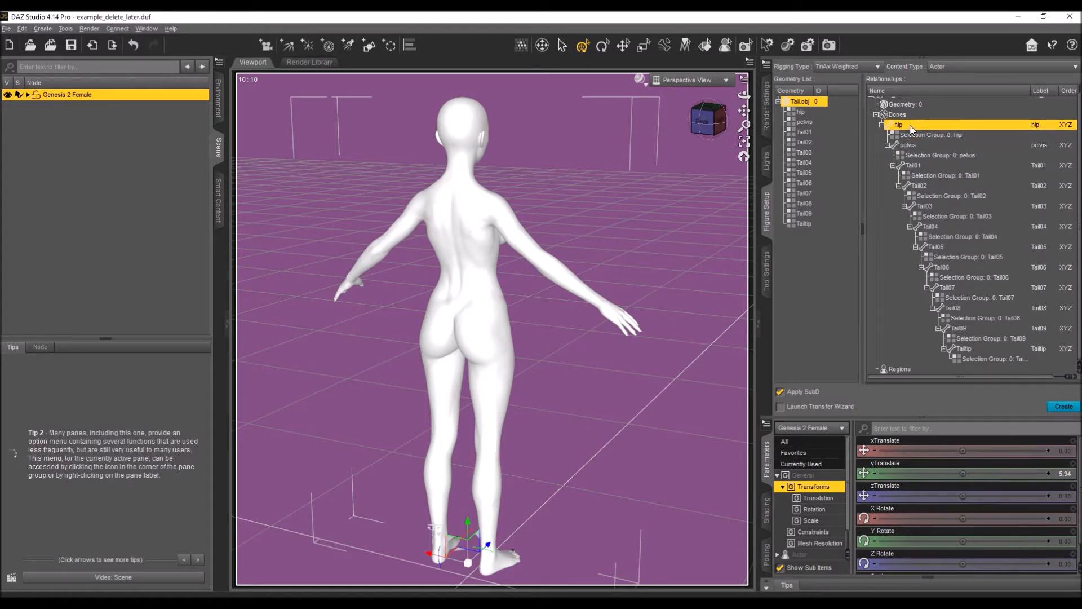
click(1038, 146)
text(P)
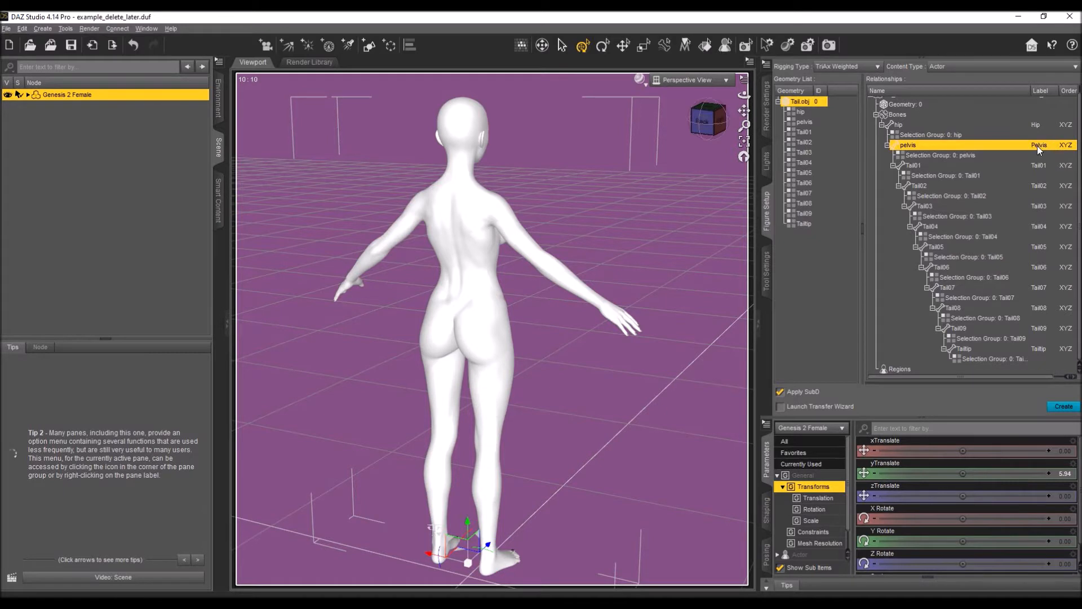
- Set the rotation order of the hip and pelvis bones to YZX
click(1051, 125)
ctrl+click(1060, 145)
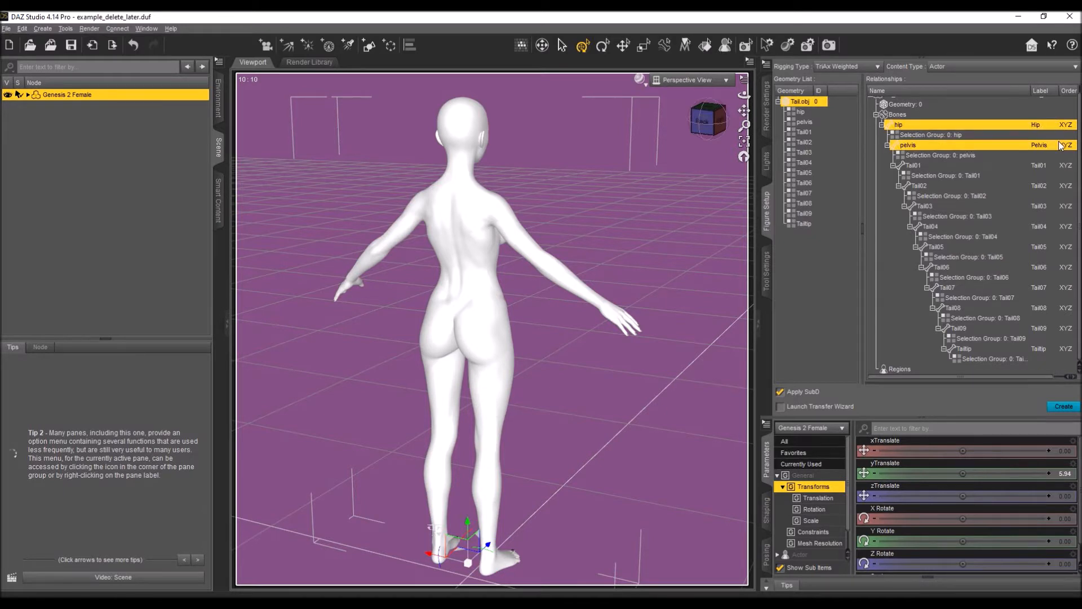
click(1061, 145)
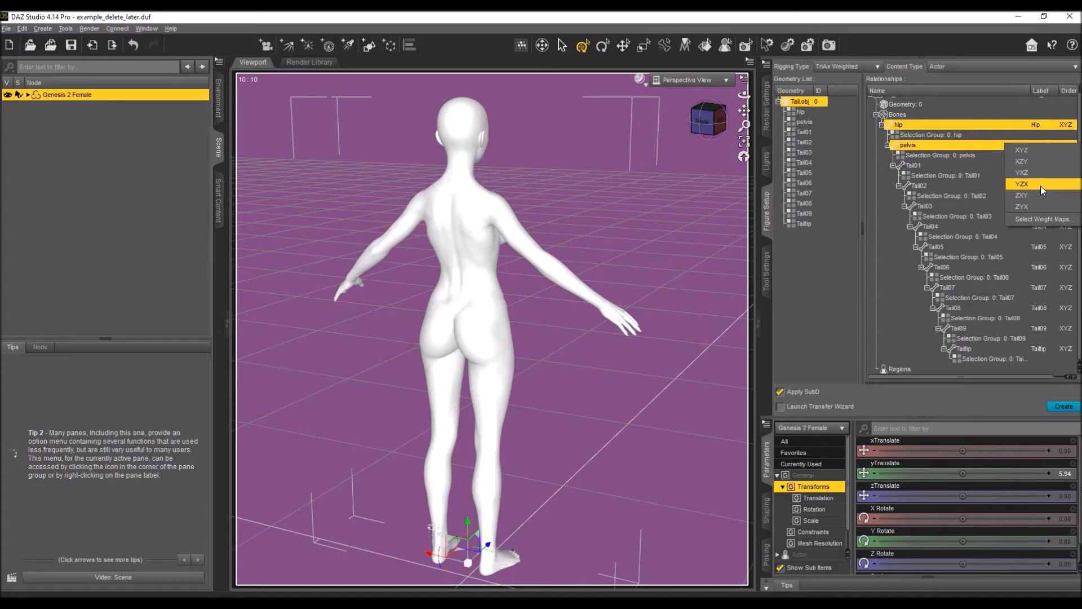
click(1040, 185)
- Set the rotation order of all tail bones from Tail01 through Tail09 and Tailtip to ZYX
click(1067, 166)
ctrl+click(1068, 186)
ctrl+click(1067, 206)
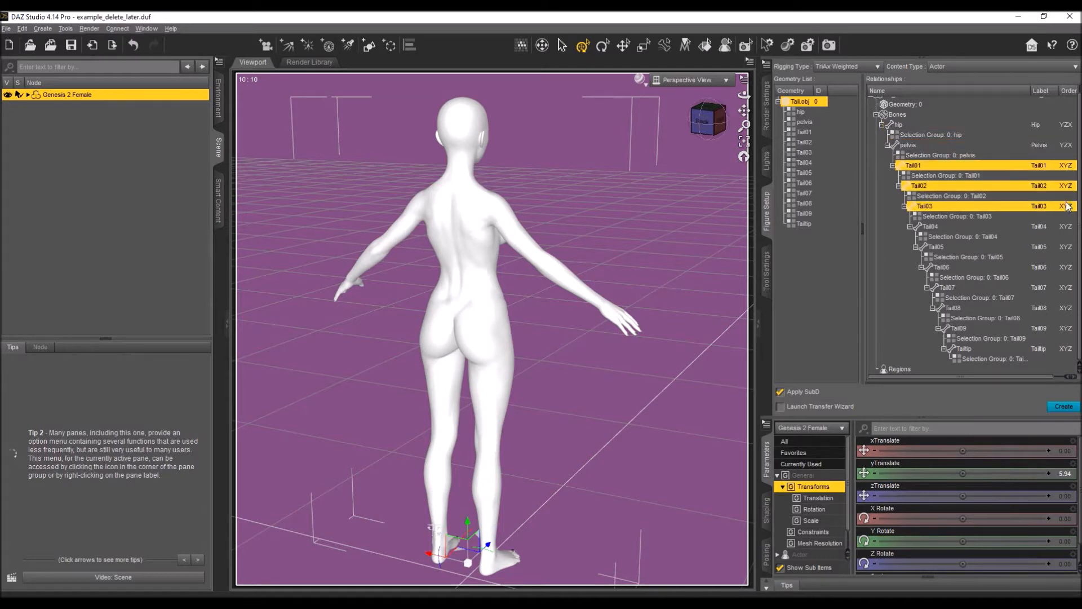
ctrl+click(1067, 227)
ctrl+click(1067, 246)
ctrl+click(1066, 267)
ctrl+click(1061, 266)
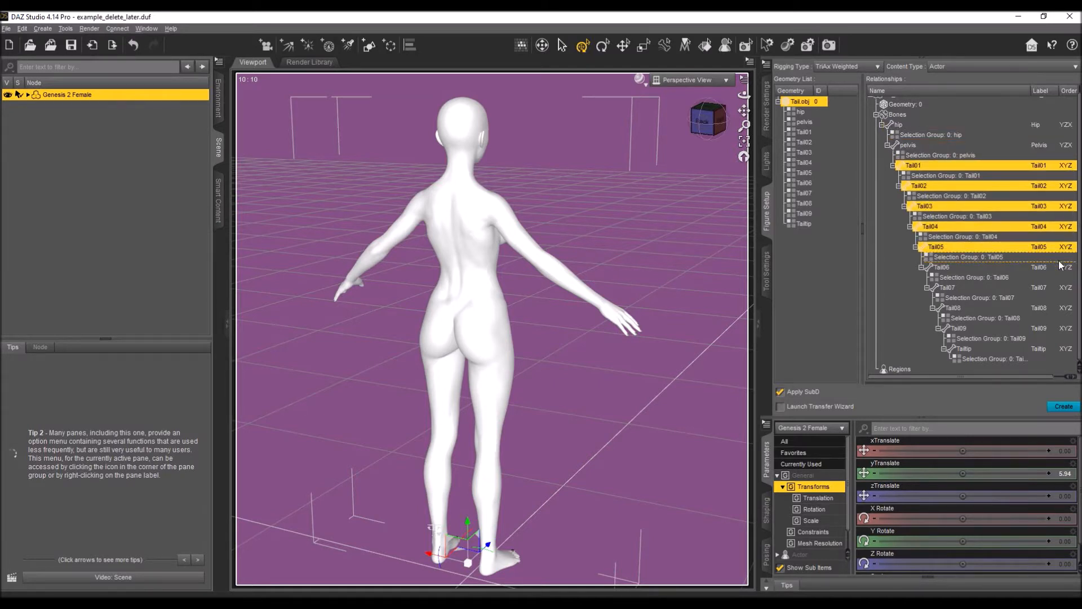
ctrl+click(1061, 266)
ctrl+click(1066, 287)
ctrl+click(1066, 308)
ctrl+click(1063, 328)
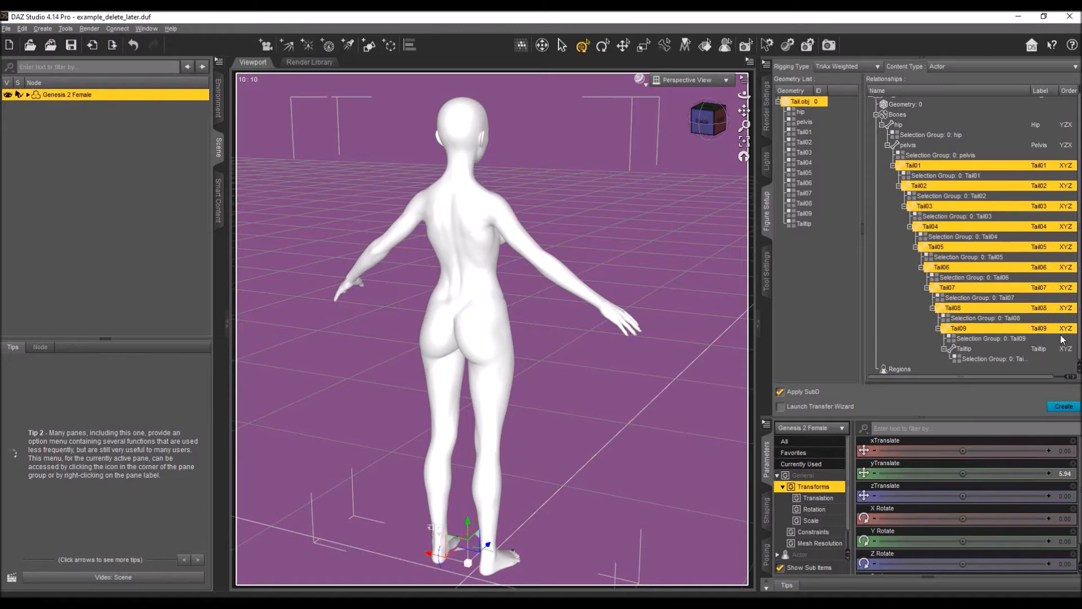
ctrl+click(1065, 349)
right_click(1066, 350)
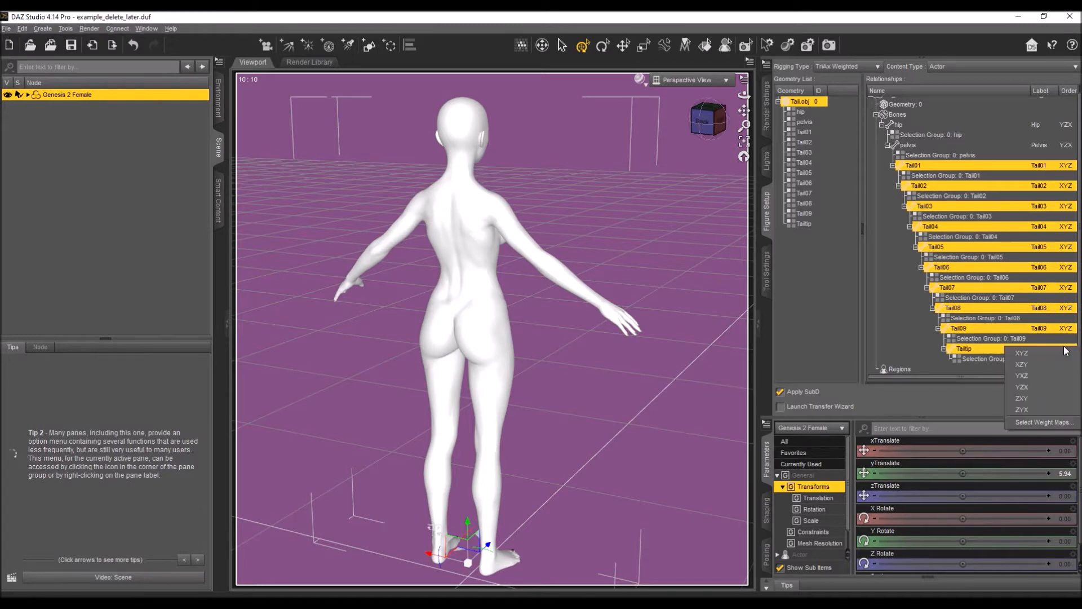
click(1024, 410)
- Try creating the tail figure from the bone setup with SubD applied, and delete it from the scene
mouse_move(708, 119)
mouse_down()
mouse_move(699, 127)
mouse_move(711, 134)
mouse_up()
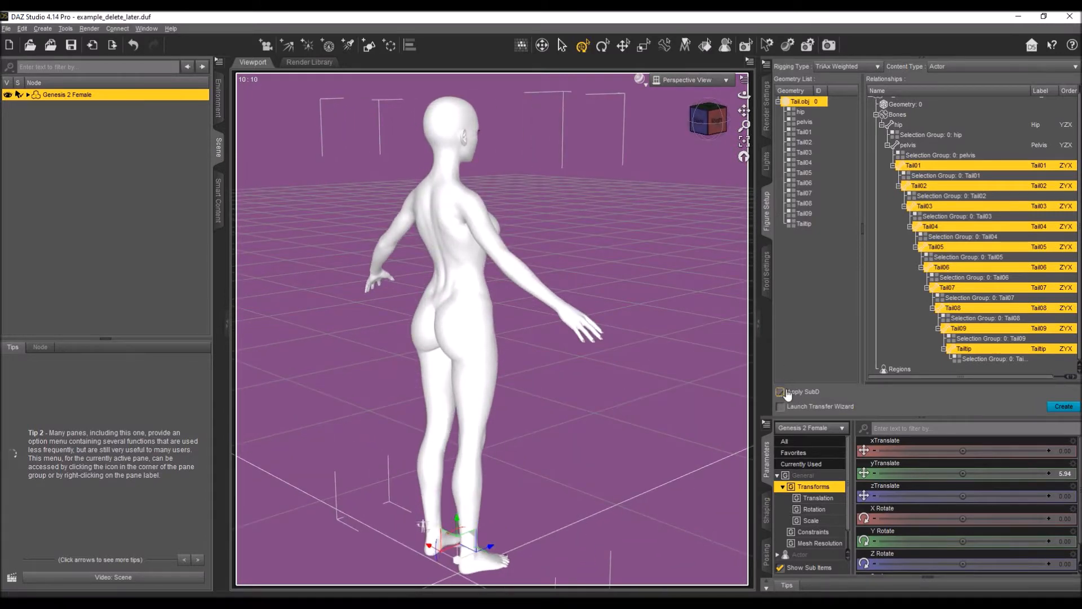
click(1065, 409)
drag(744, 109, 707, 120)
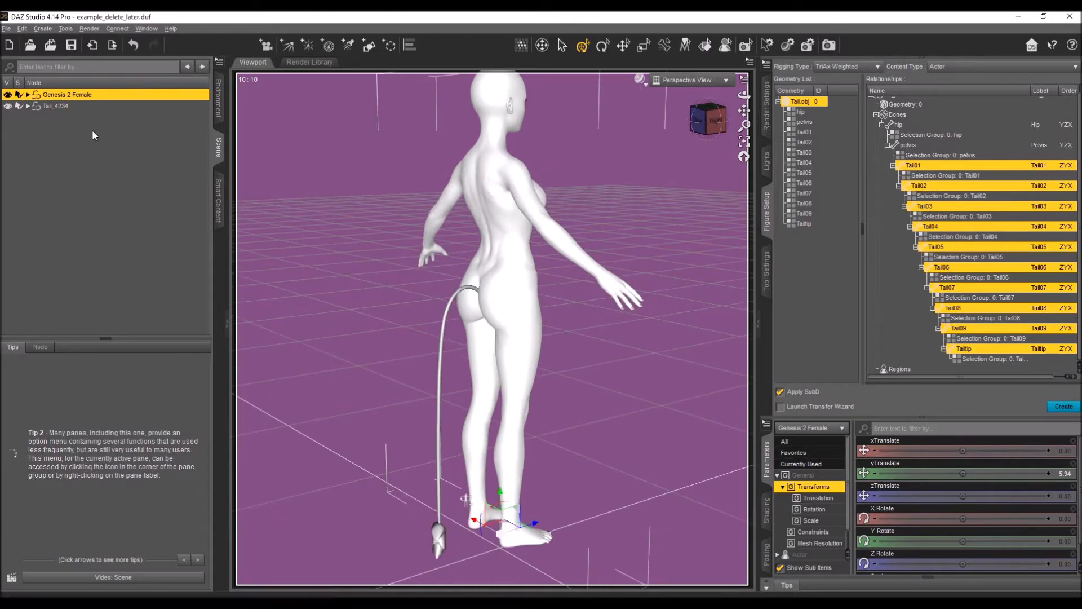
click(82, 107)
key(Delete)
- Set Genesis 2 Female's yTranslate to 0 and clear the scene selection
click(83, 96)
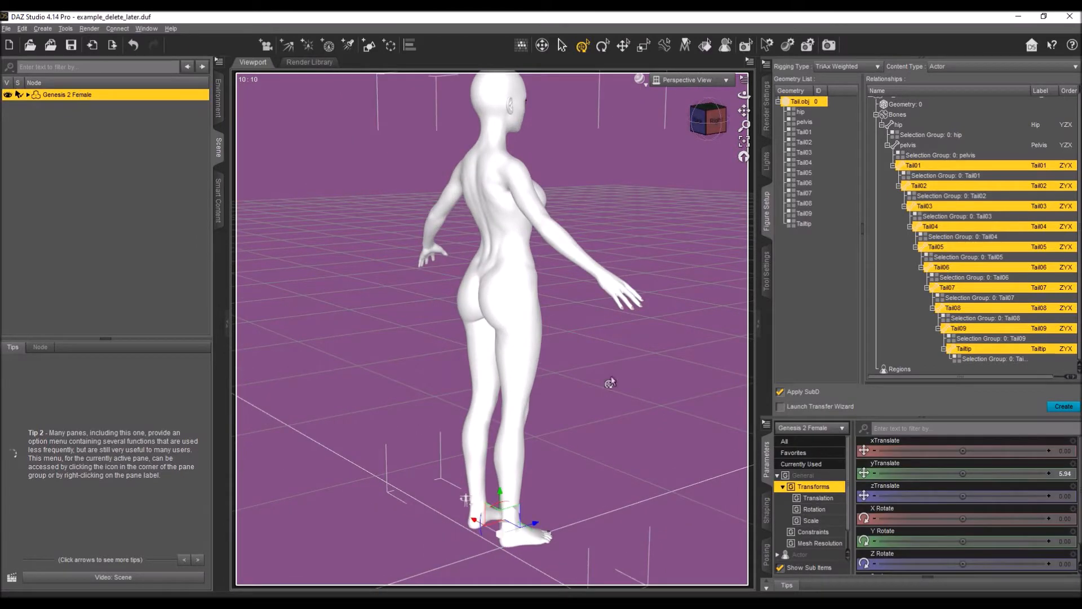
click(1061, 474)
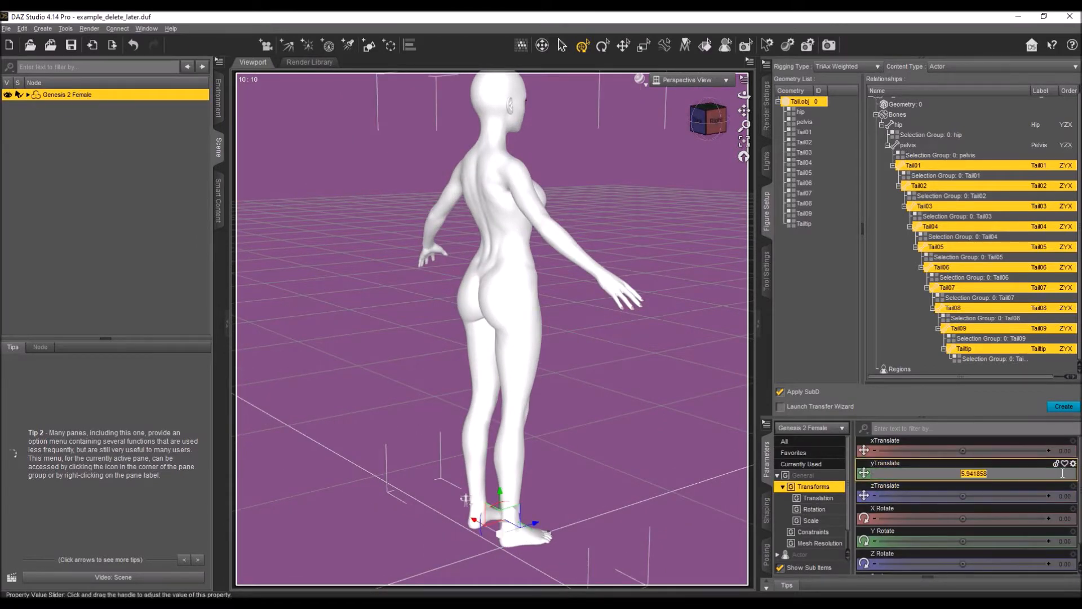
text(0)
key(Return)
click(111, 229)
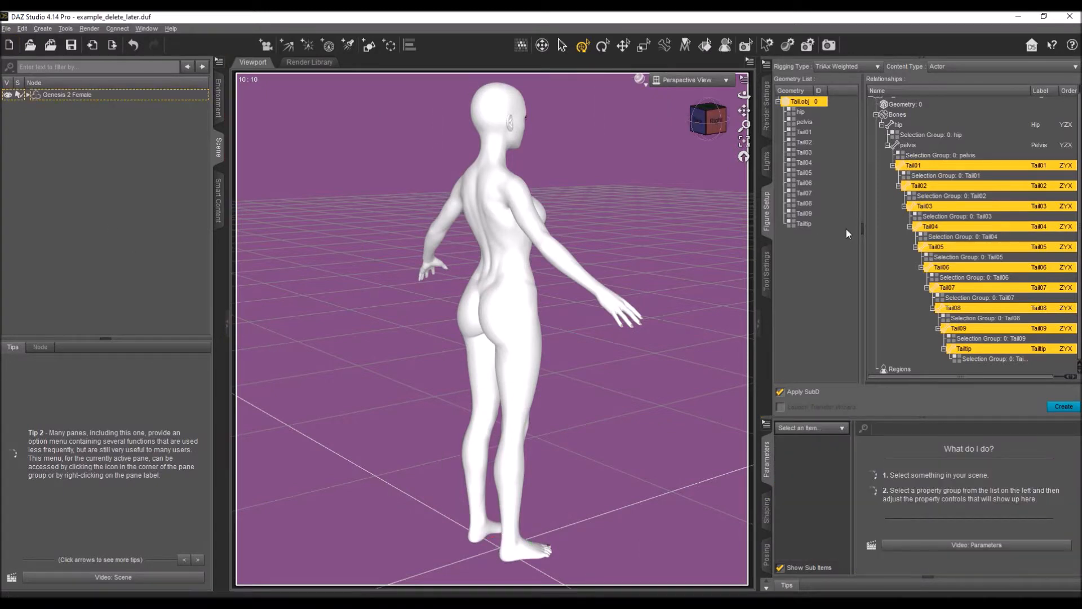
- Create the tail figure from the bone setup with SubD applied and check its placement on Genesis 2 Female's back
click(1063, 406)
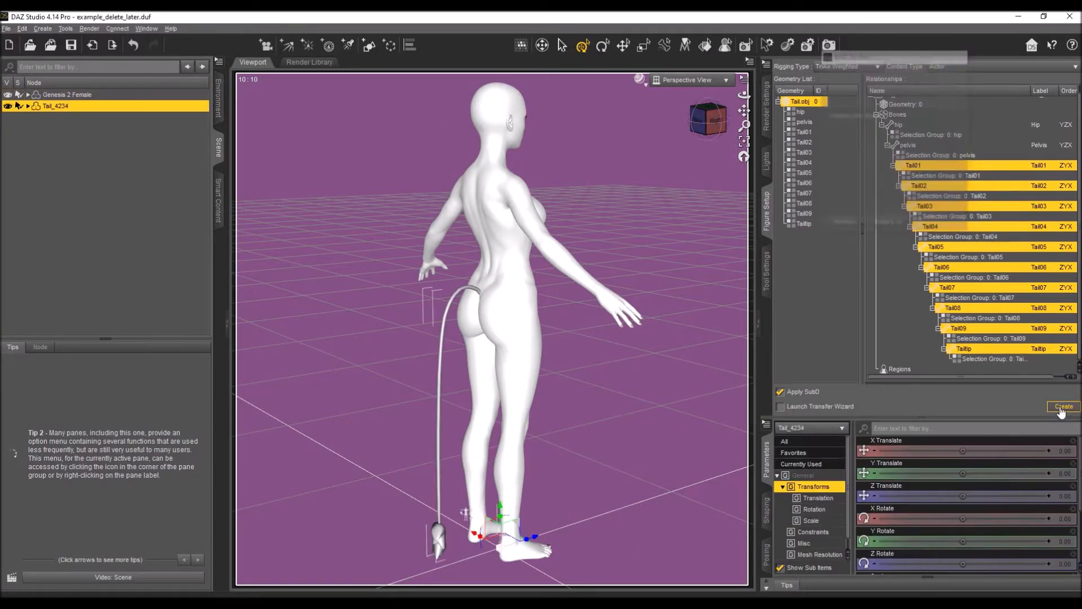
alt+drag(564, 254, 681, 159)
scroll(518, 239, up, 3)
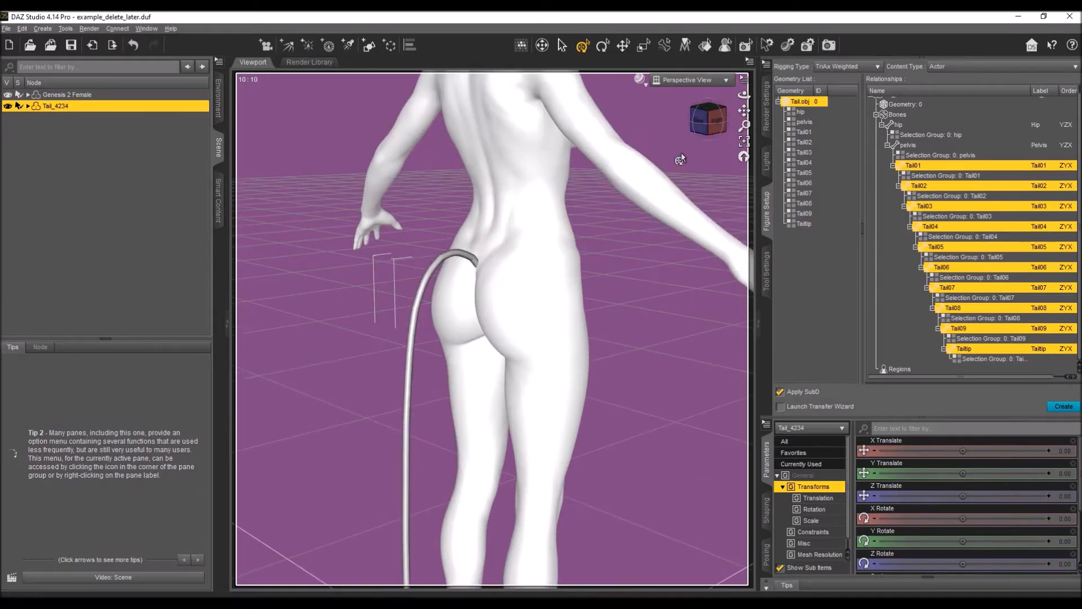
scroll(681, 155, down, 5)
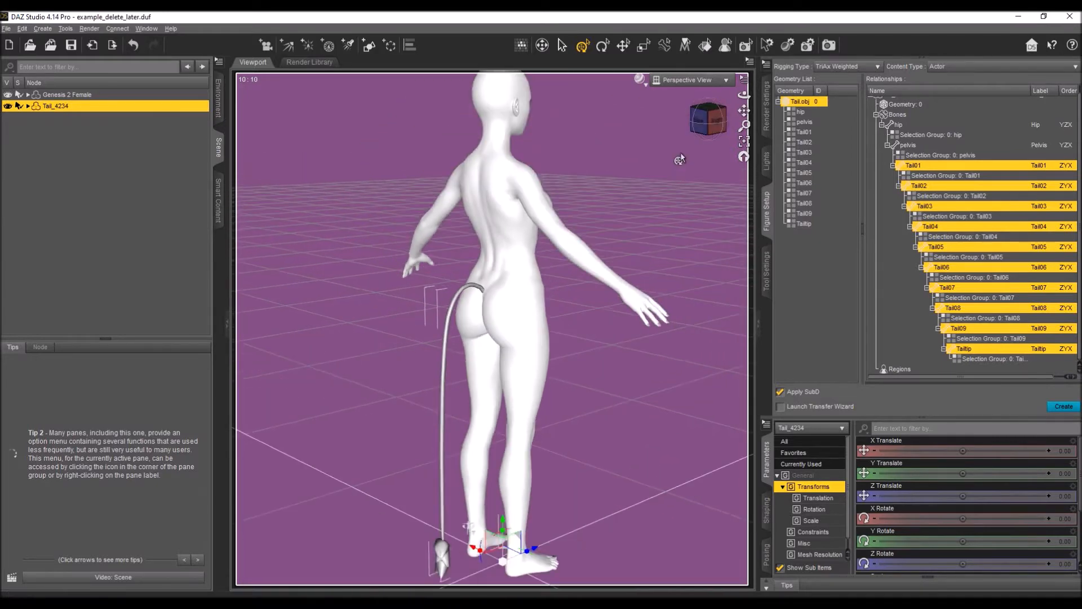
click(721, 144)
drag(744, 111, 711, 115)
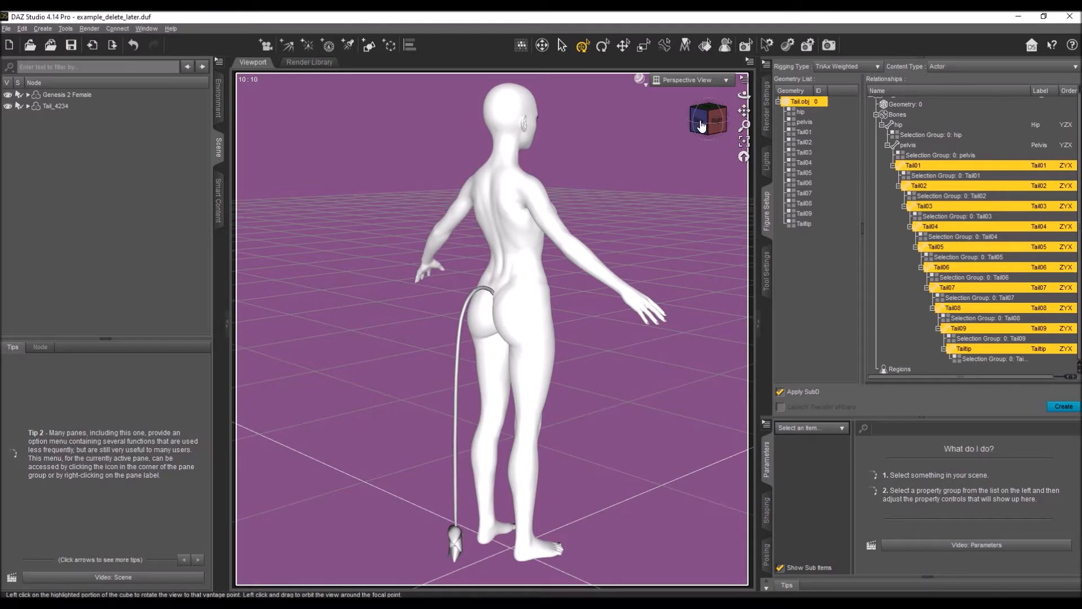
- Make Node Weight Map Brush the active tool in the tool settings
click(766, 271)
click(851, 67)
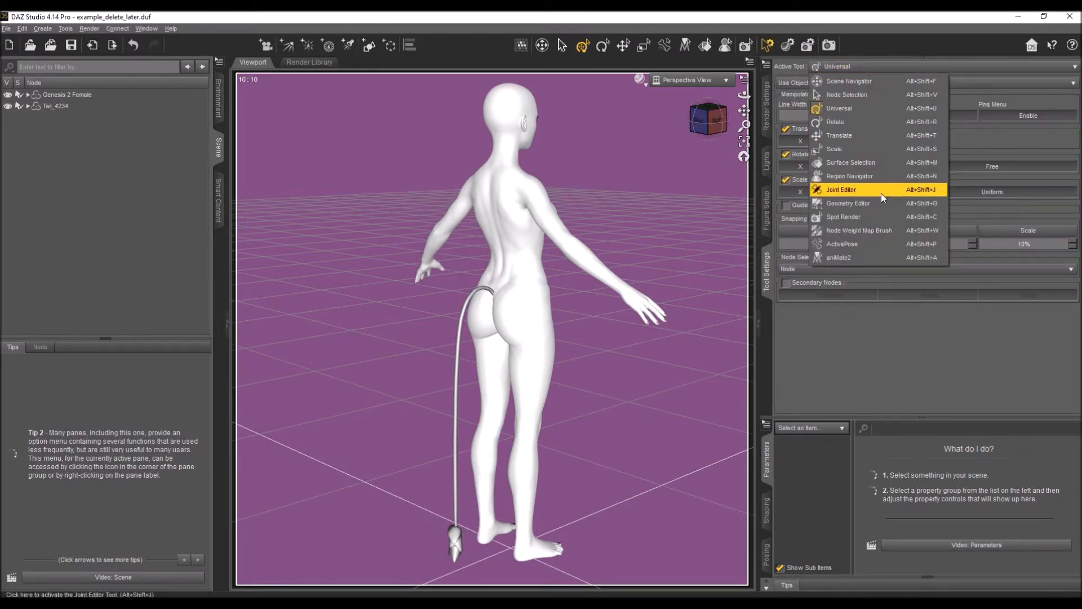
click(862, 229)
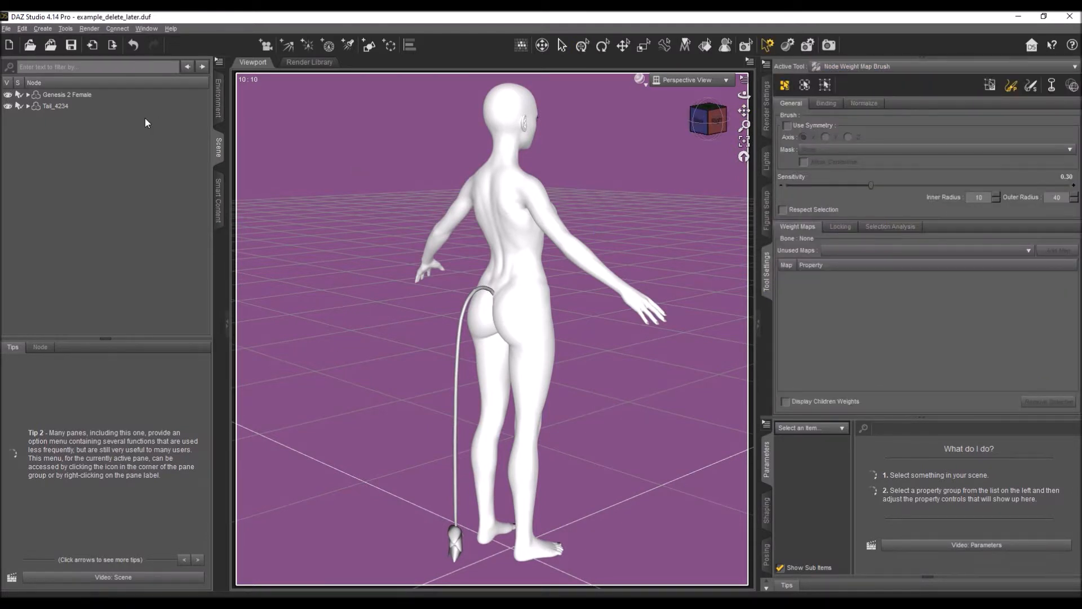
- Expand the Tail_4234 figure in the scene and rename it Animal Tail
click(68, 107)
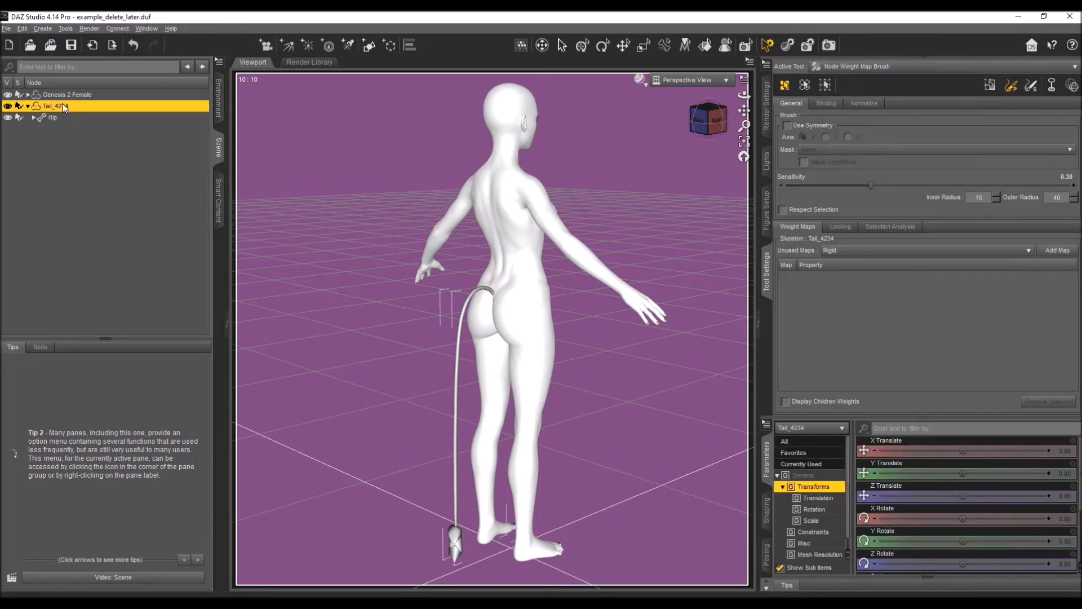
double_click(62, 104)
text(Animal Tail)
key(Return)
- Fill Animal Tail's weight maps by bone selection groups
drag(740, 111, 738, 113)
right_click(408, 269)
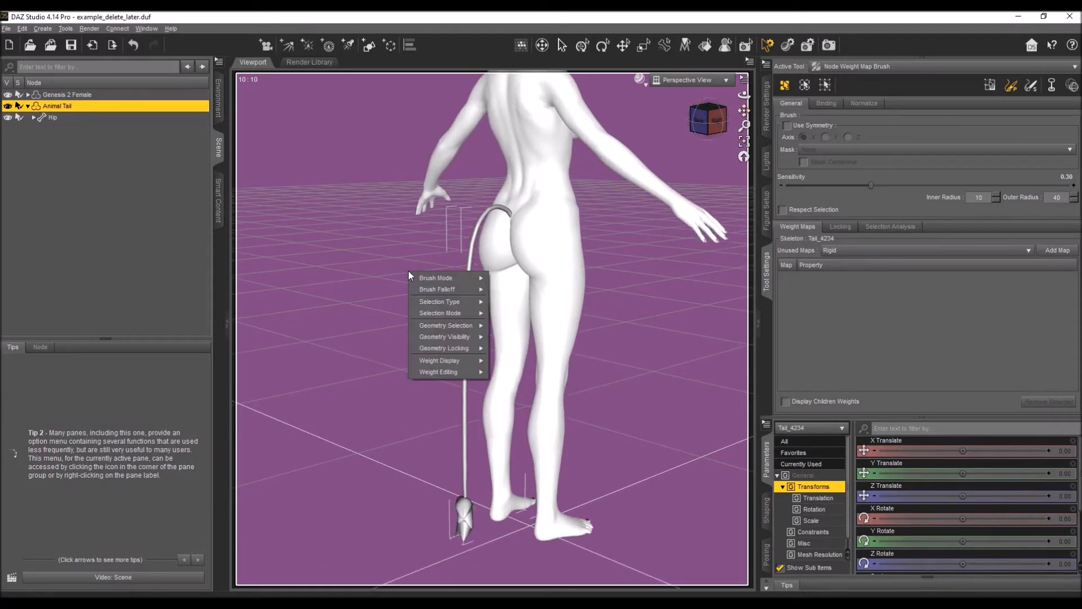
mouse_move(465, 372)
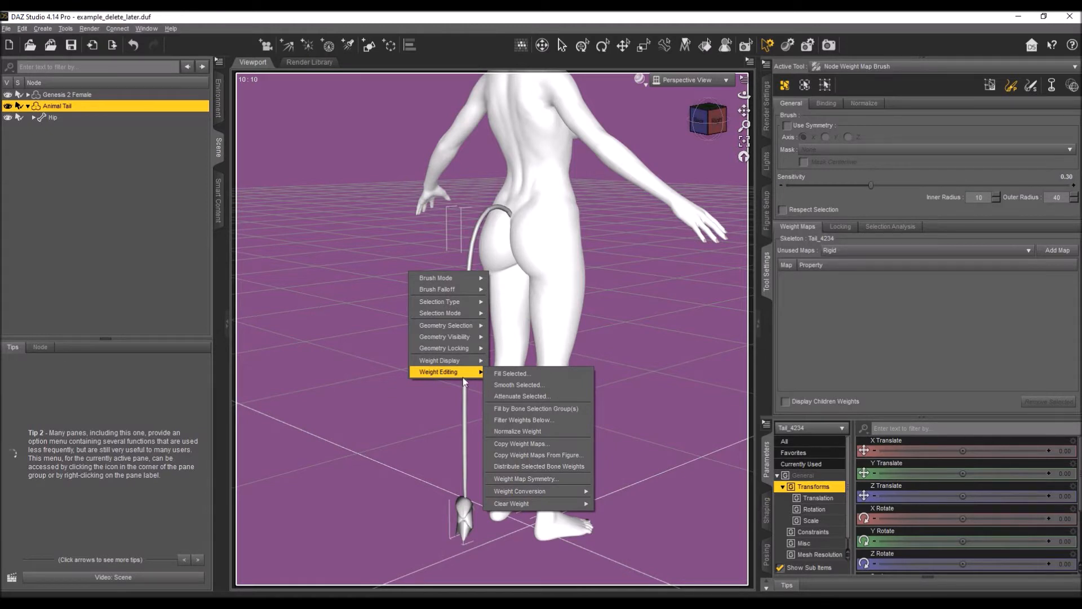
click(574, 410)
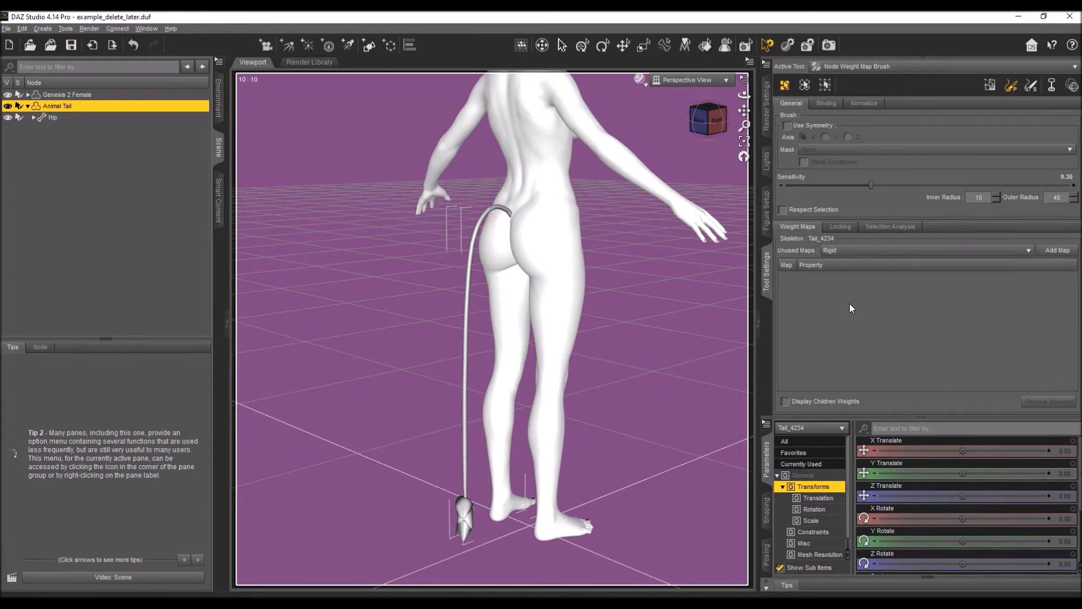
- Convert Animal Tail's TriAx weight mapping to General Weight
right_click(333, 272)
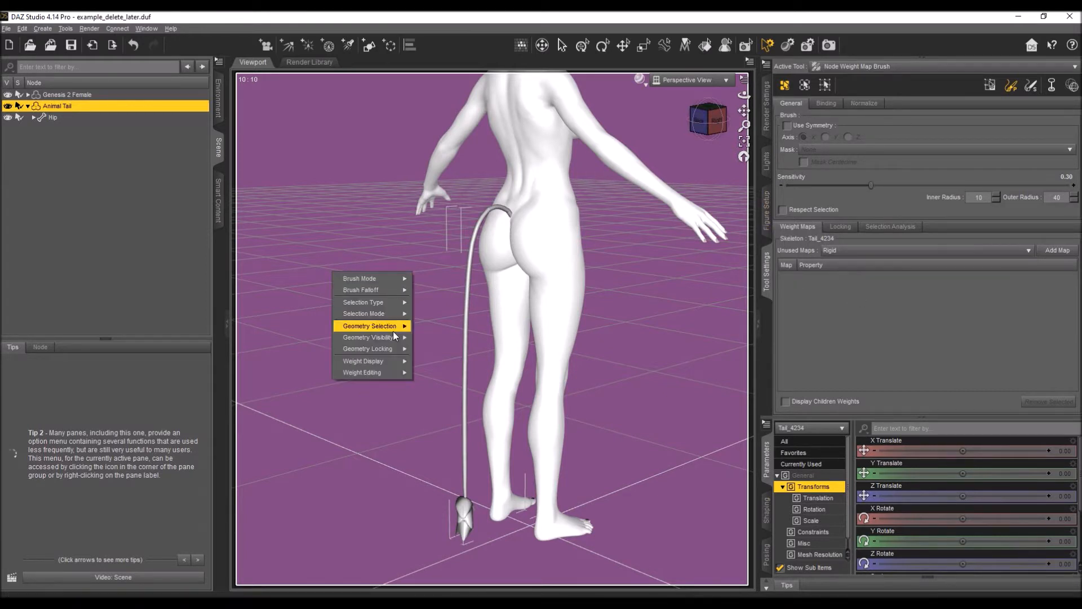
mouse_move(388, 374)
mouse_move(484, 491)
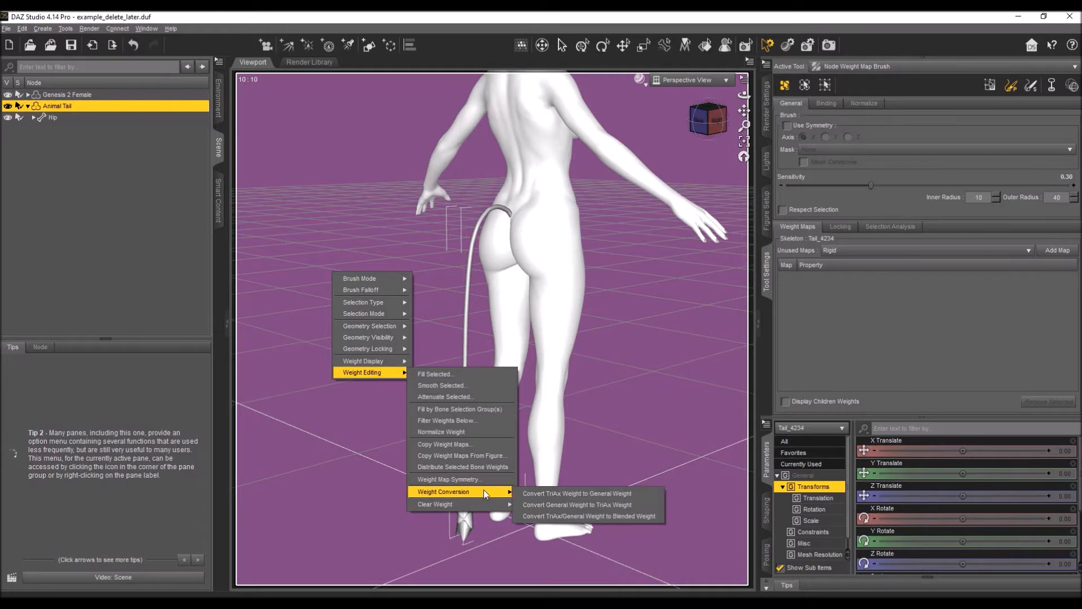
click(551, 493)
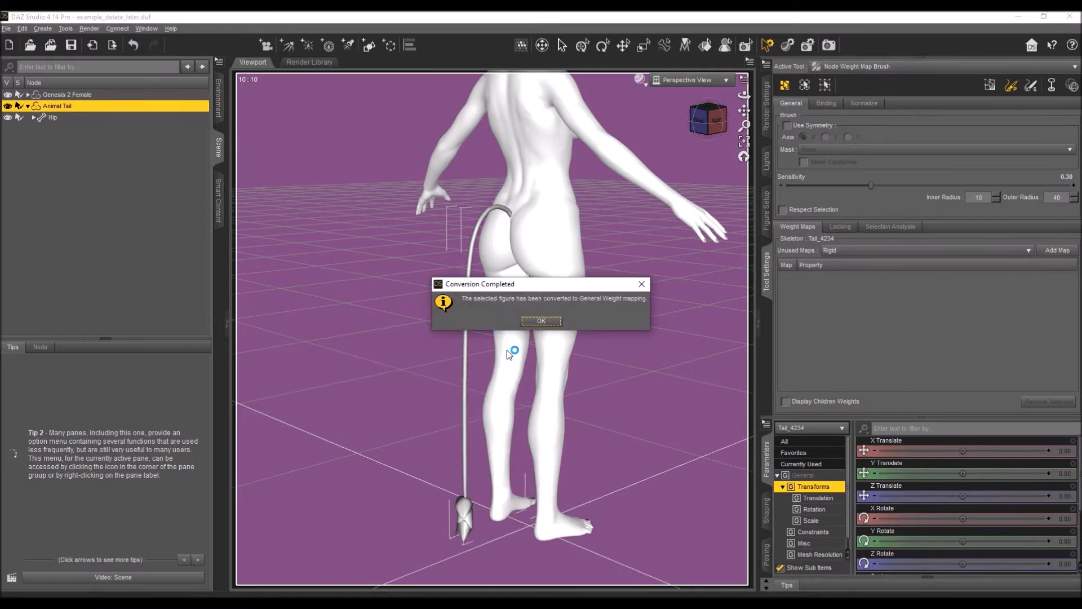
click(536, 322)
- Reselect Animal Tail in the scene and clear its TriAx weights
click(44, 95)
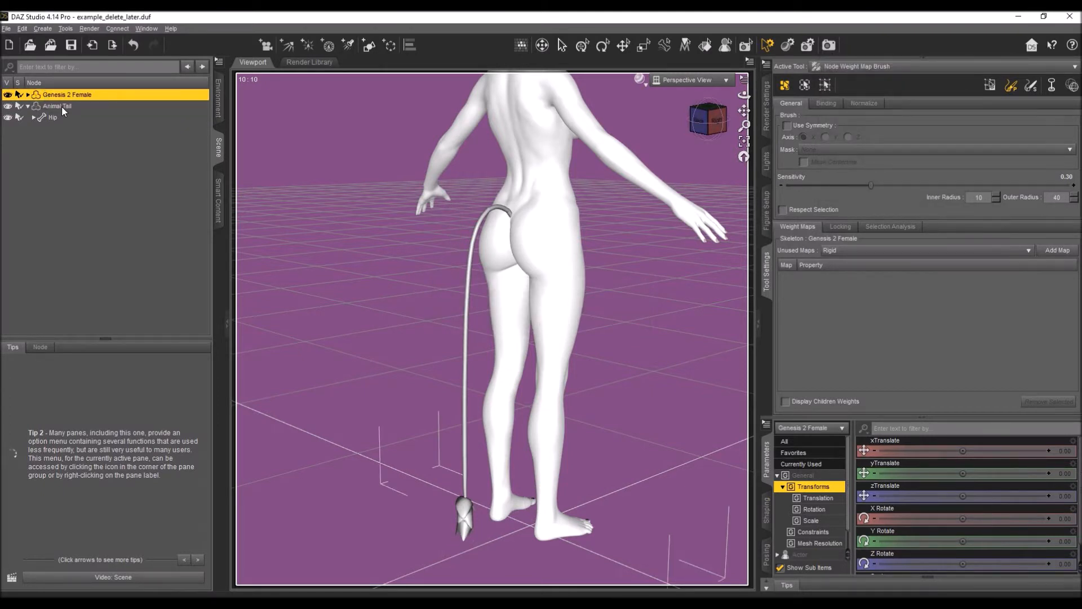
click(62, 107)
right_click(383, 315)
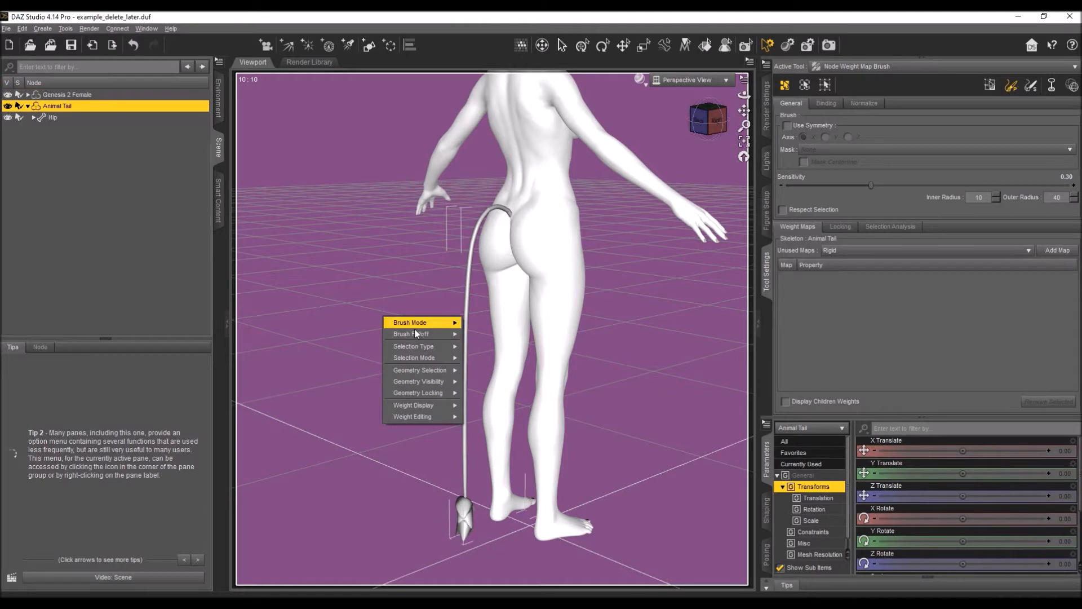
mouse_move(438, 421)
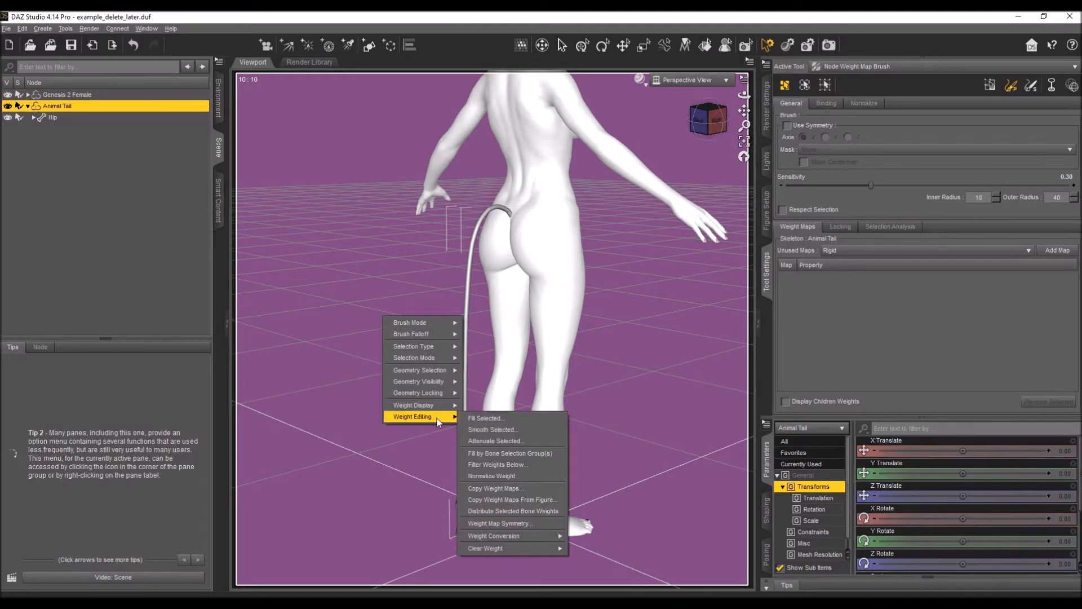
mouse_move(539, 547)
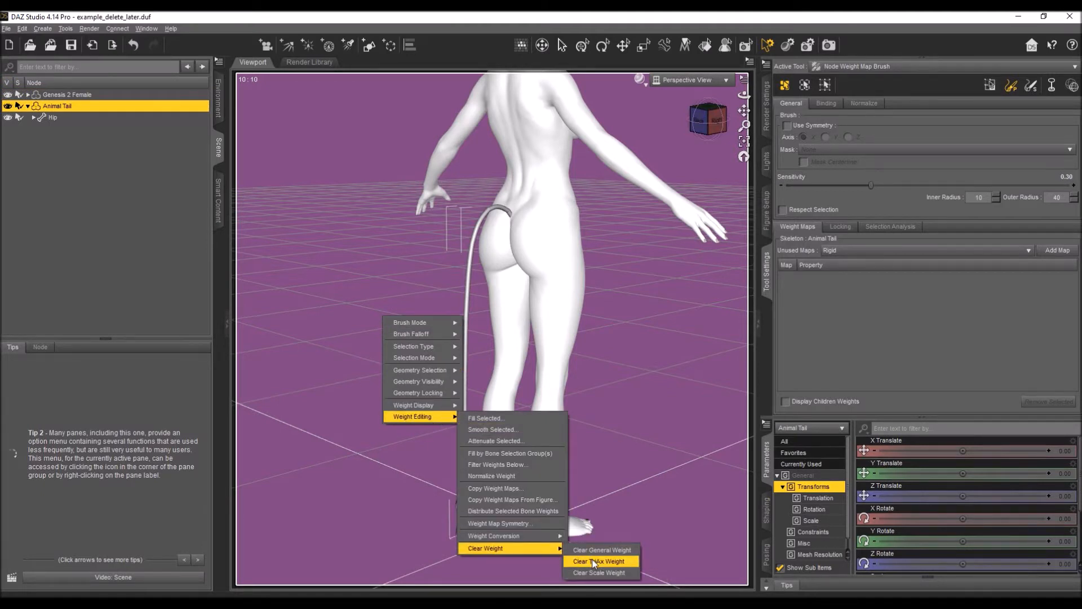
click(593, 562)
click(536, 316)
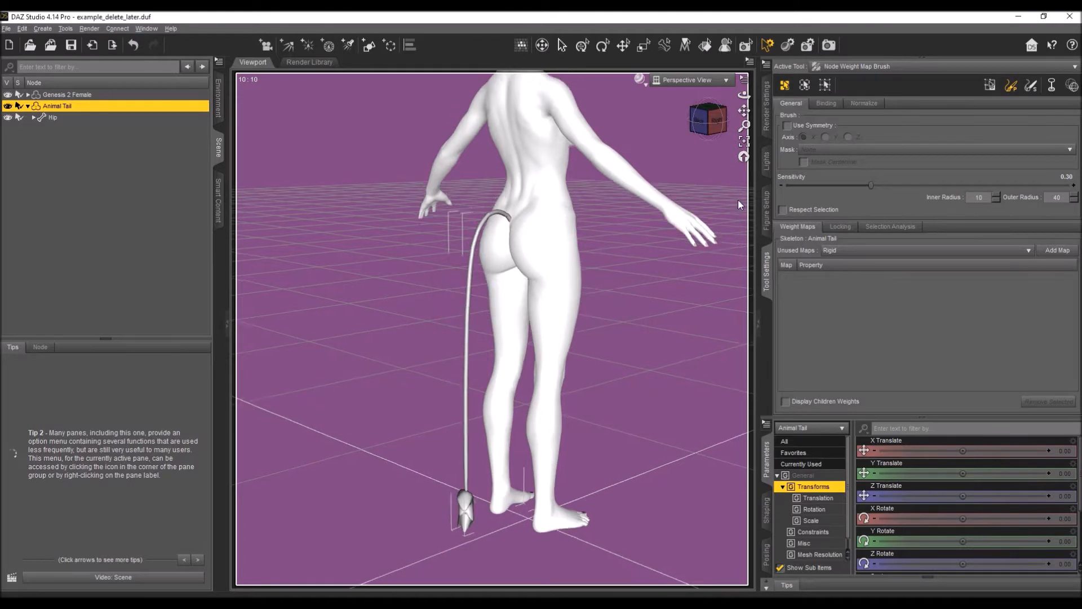
- Make Joint Editor the active tool with Animal Tail seen from the right side
drag(743, 111, 731, 116)
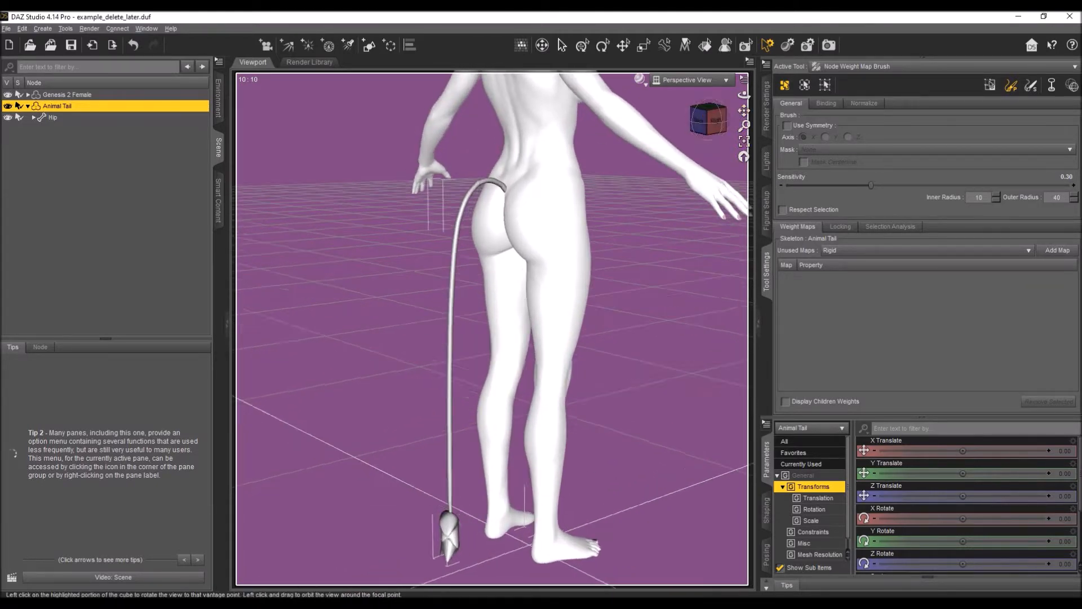
click(720, 127)
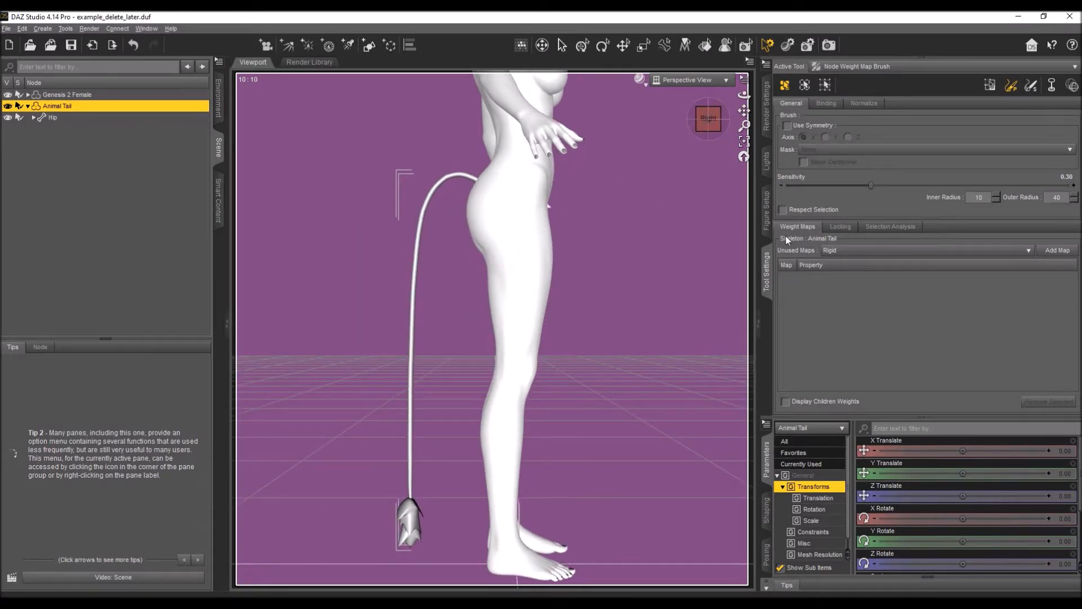
click(828, 67)
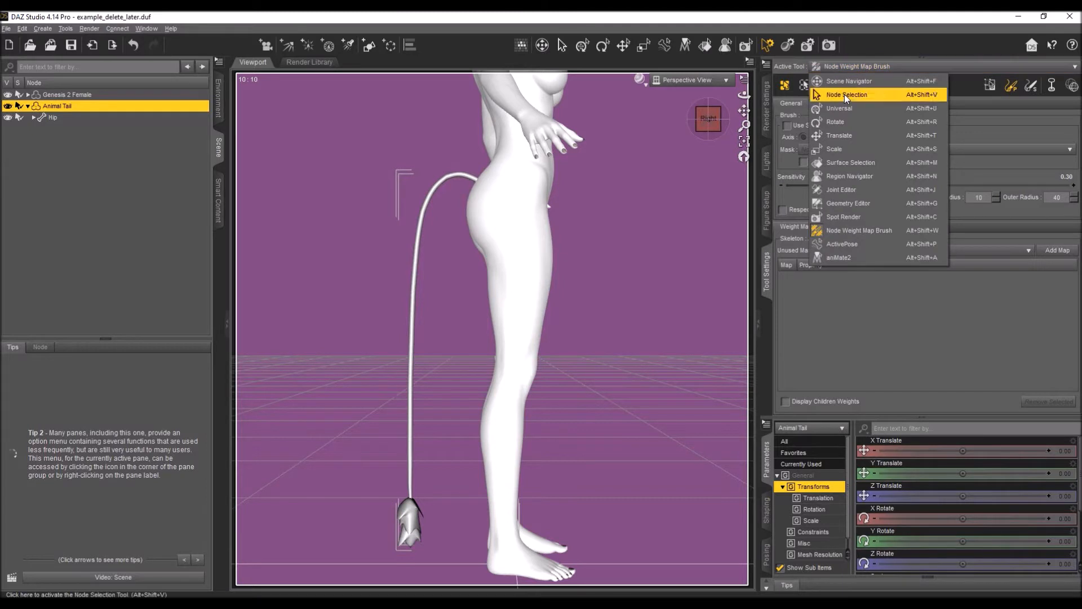
click(851, 191)
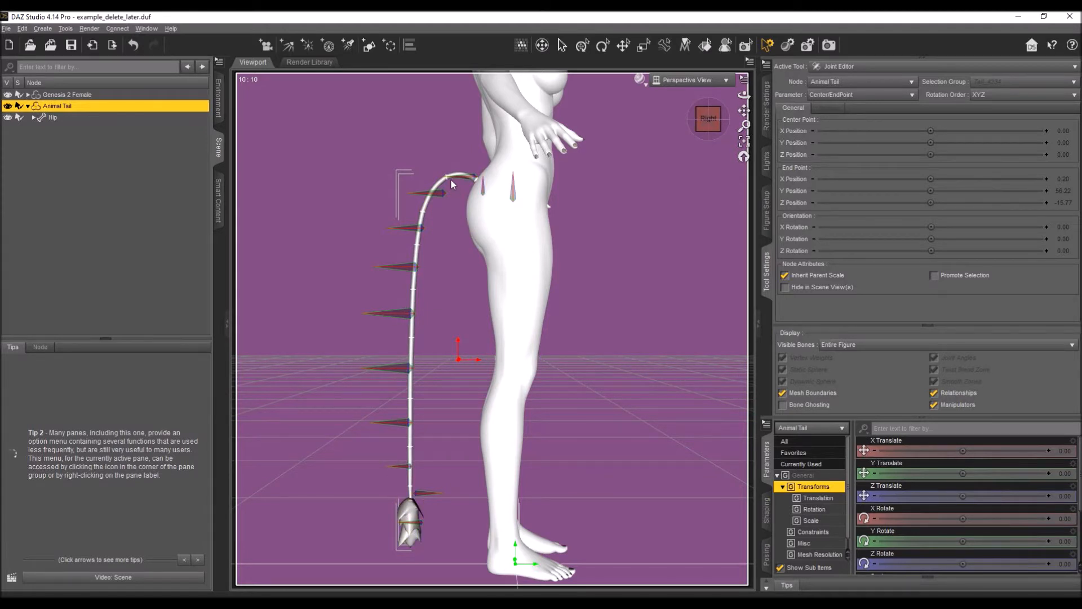
- Examine Animal Tail's bones near the base of the tail and compare them with Genesis 2 Female's skeleton
scroll(450, 184, down, 2)
scroll(449, 183, up, 6)
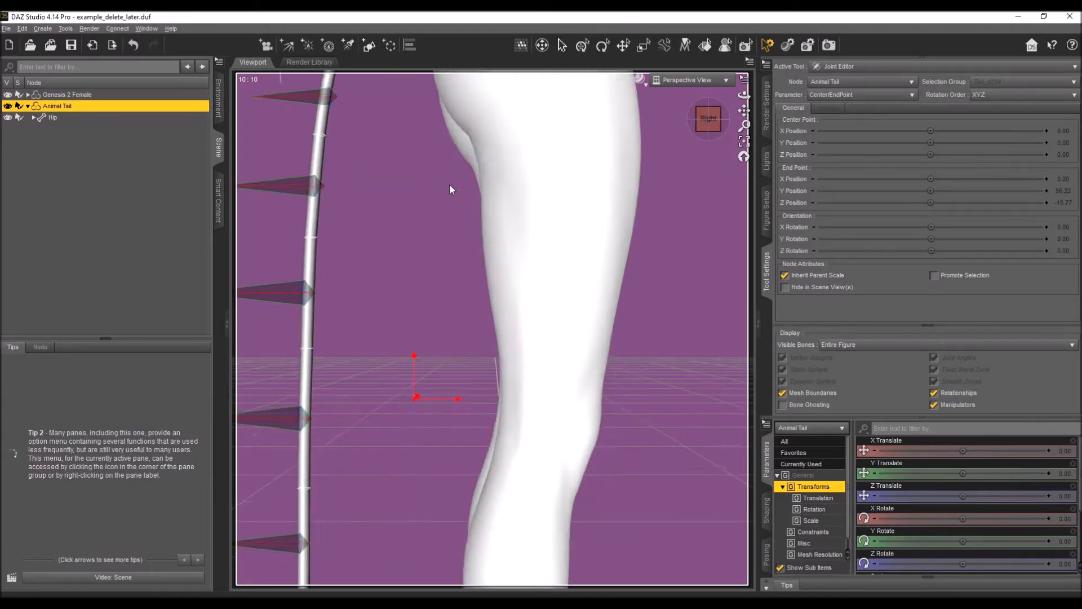
scroll(449, 188, up, 1)
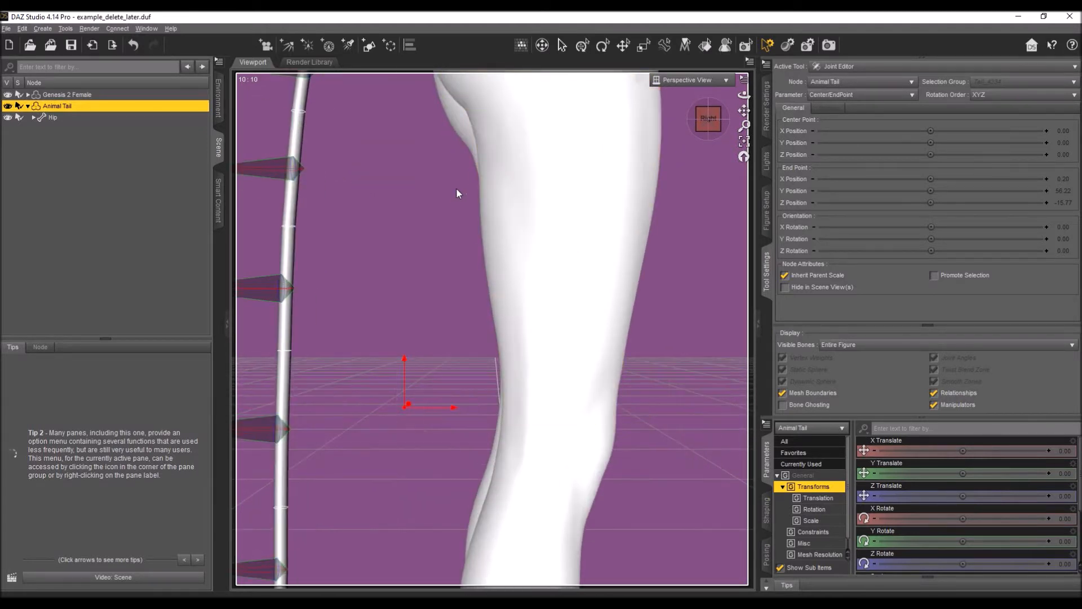
click(738, 110)
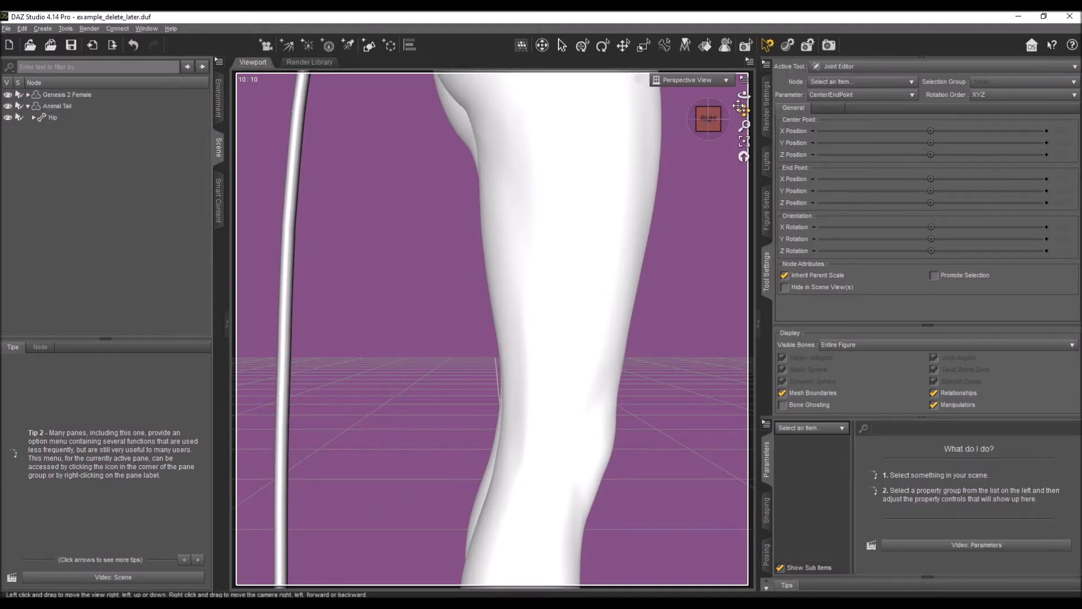
drag(739, 110, 738, 106)
click(71, 111)
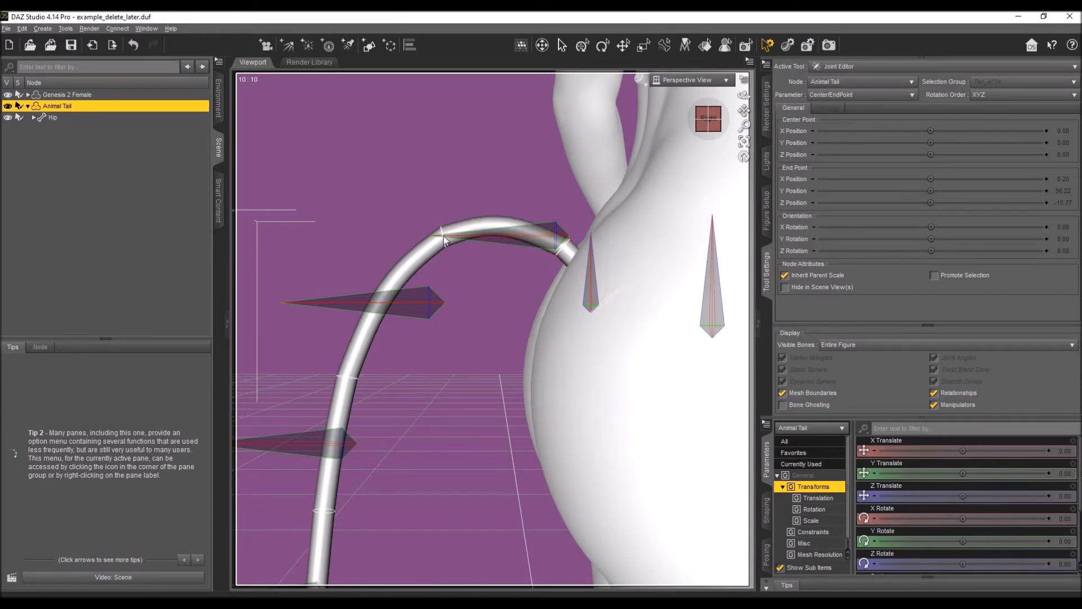
click(66, 96)
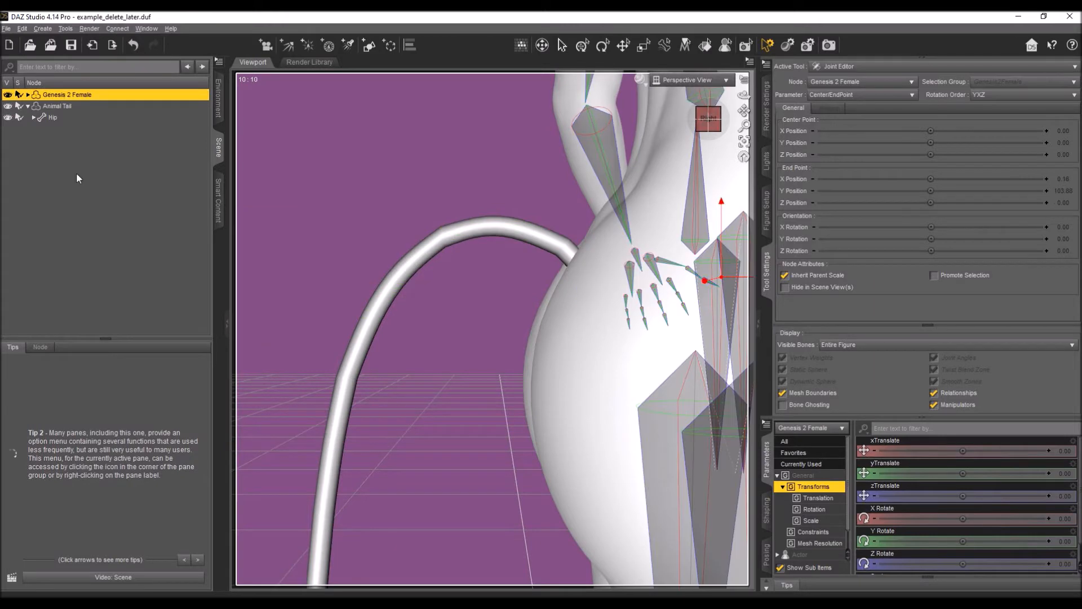
scroll(359, 251, down, 10)
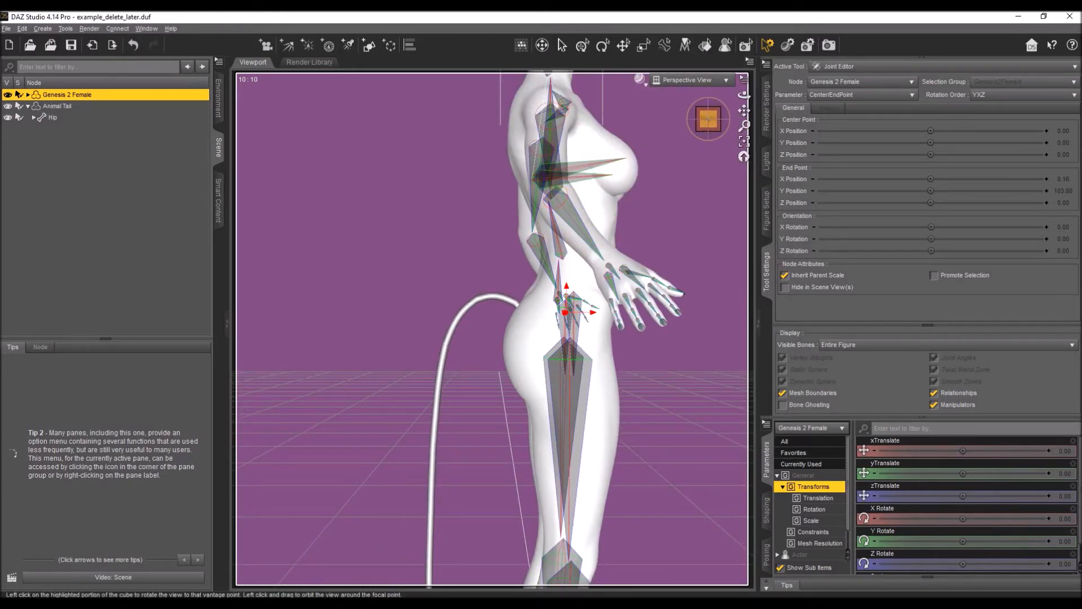
click(708, 118)
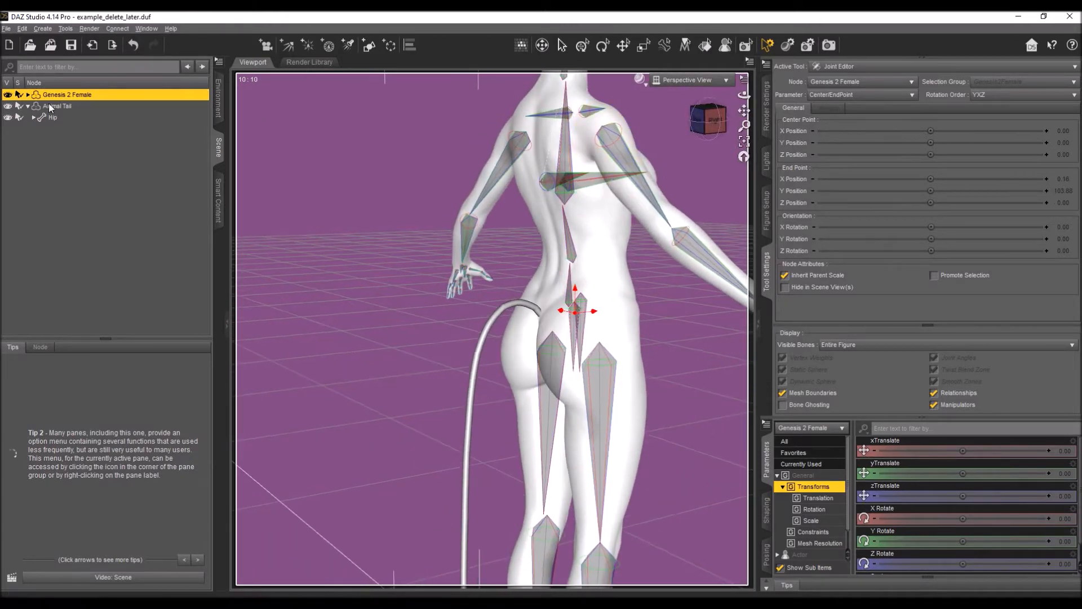
- Select Genesis 2 Female and Animal Tail together and transfer the rigging in figure space from the female figure to the tail
ctrl+click(49, 105)
click(711, 119)
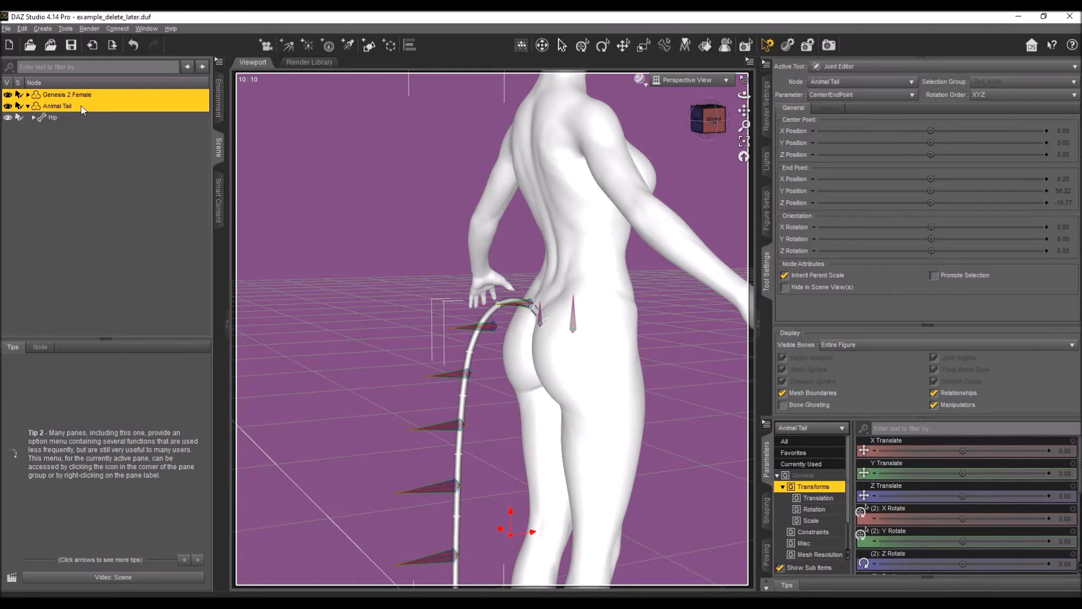
click(219, 62)
mouse_move(260, 133)
mouse_move(258, 172)
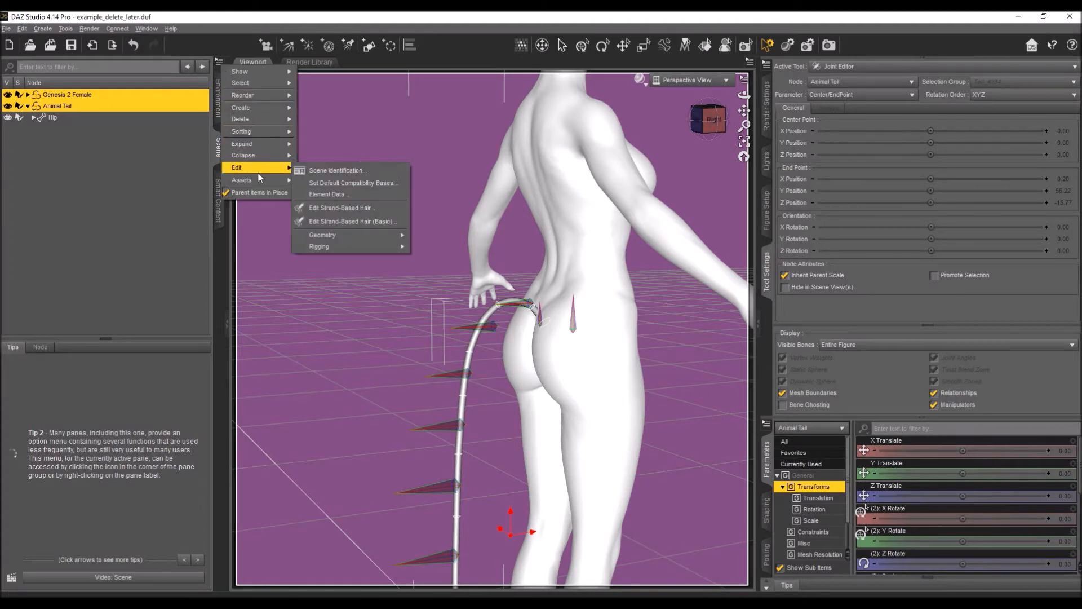
mouse_move(364, 246)
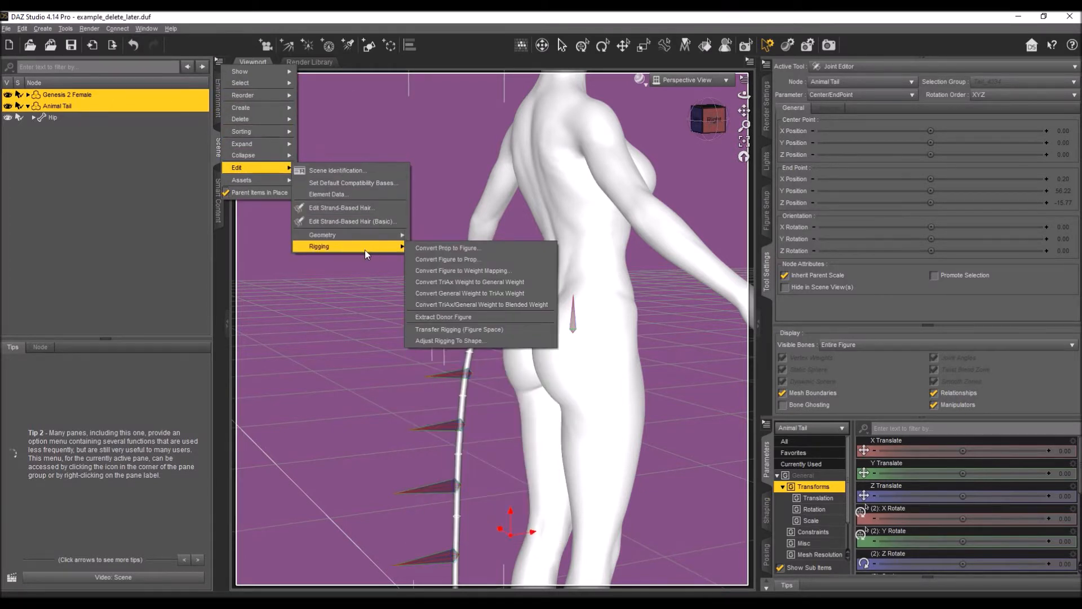
click(486, 330)
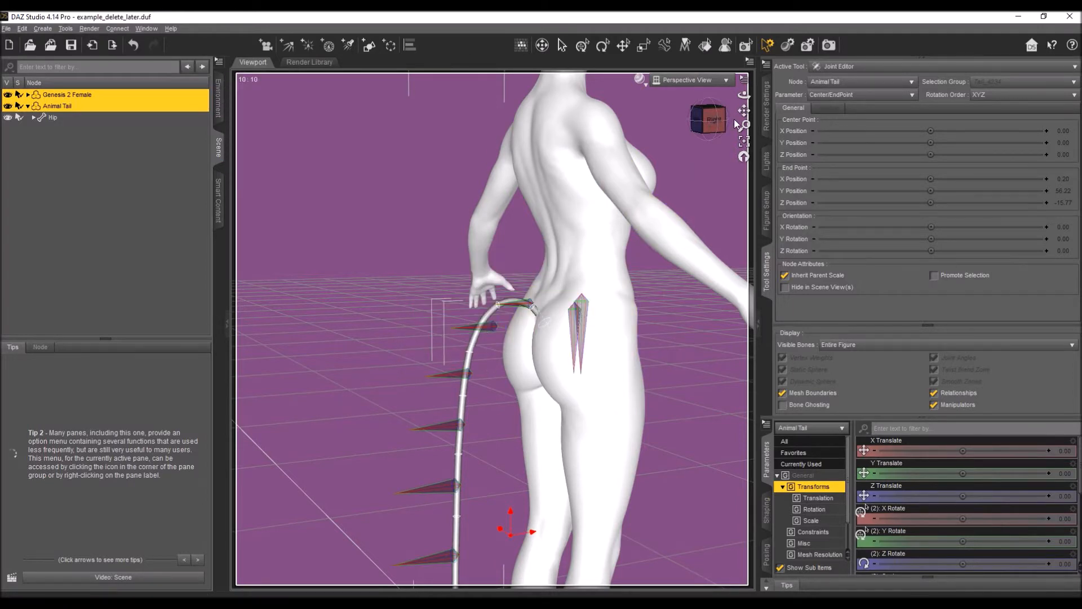
- Check the position of Animal Tail's hip, pelvis and first tail bones against Genesis 2 Female's bones
click(715, 120)
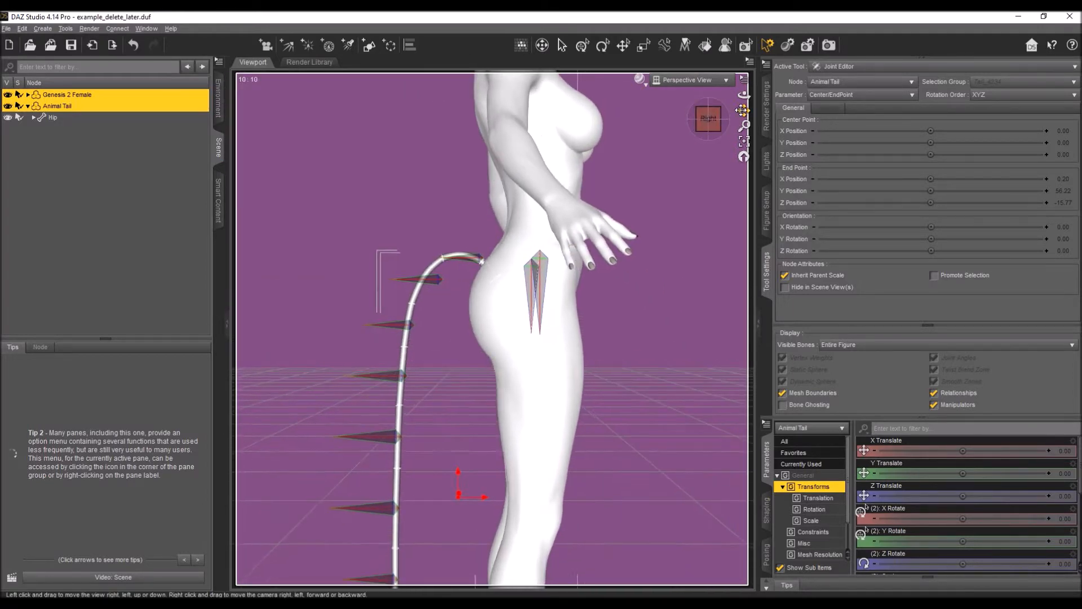
scroll(660, 153, up, 2)
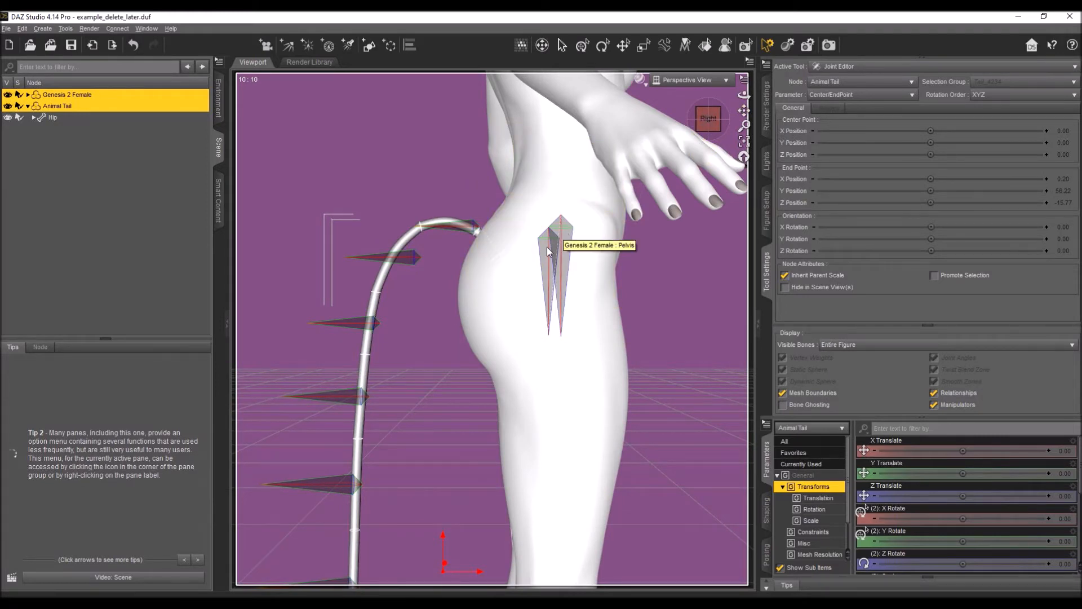
click(58, 107)
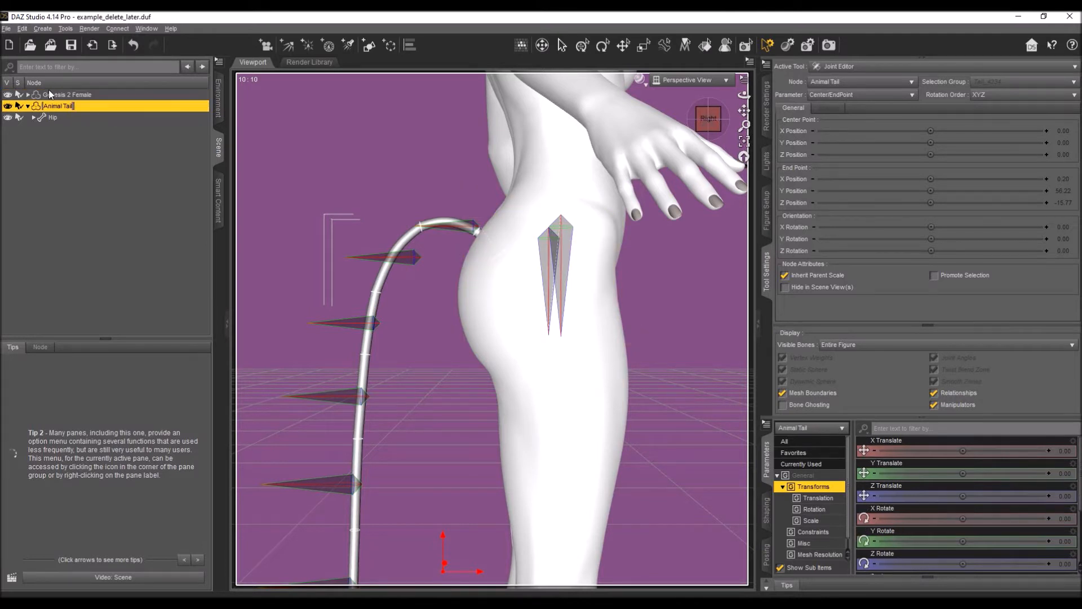
click(56, 96)
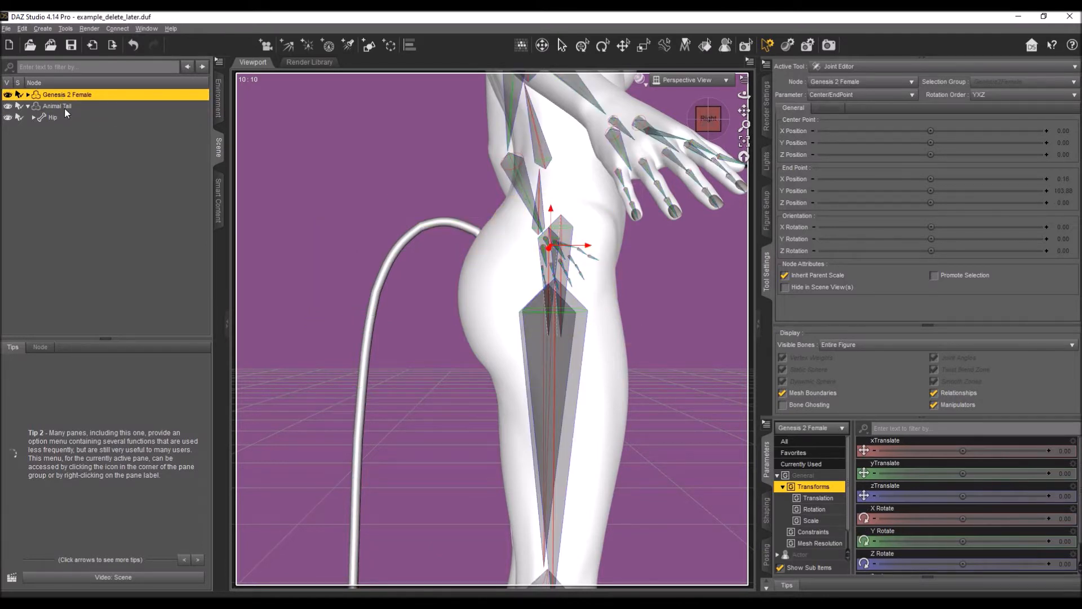
click(64, 107)
scroll(462, 183, up, 5)
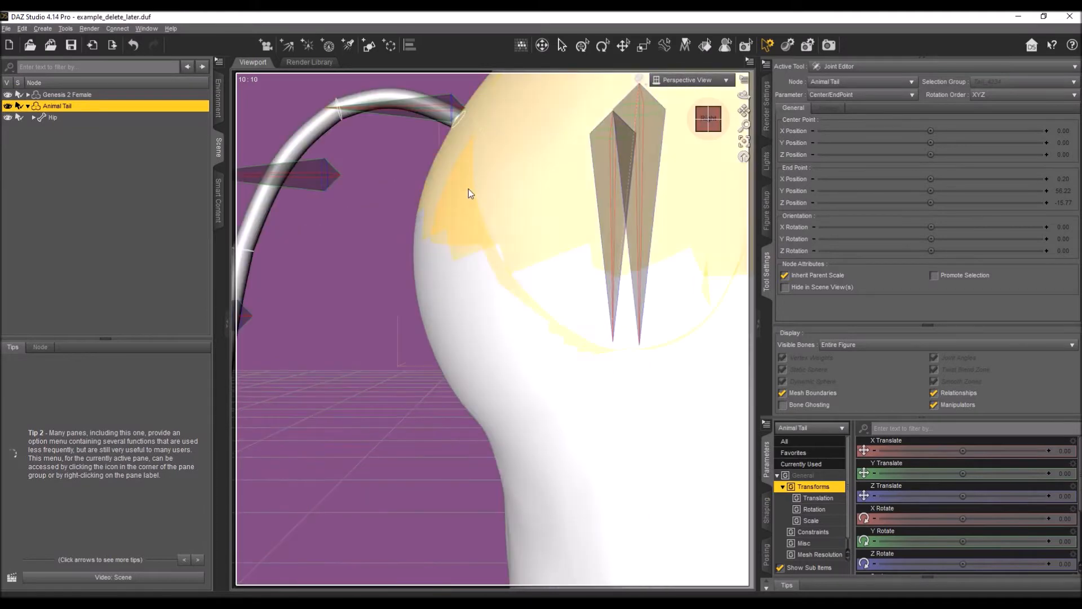
drag(745, 111, 75, 115)
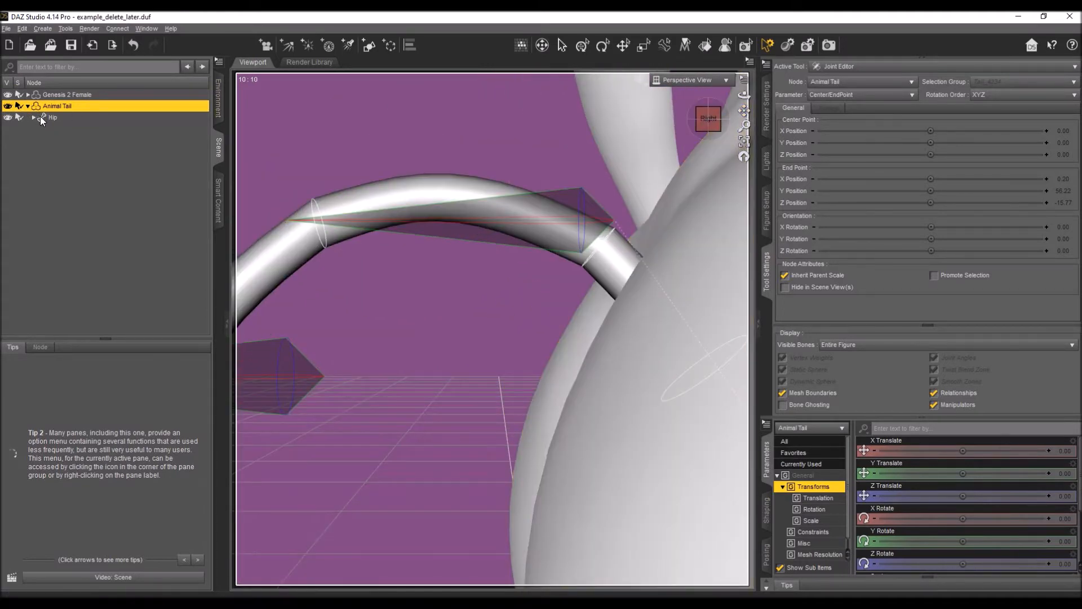
- Expand Animal Tail's whole bone hierarchy down to Tailtip in the scene tree and keep Genesis 2 Female collapsed
right_click(50, 109)
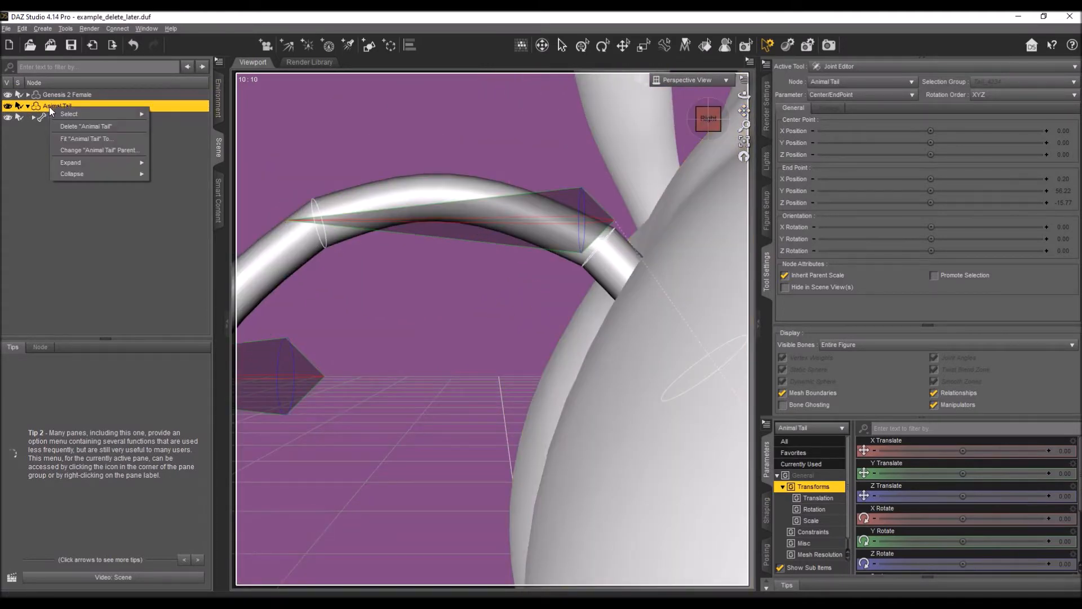
mouse_move(92, 172)
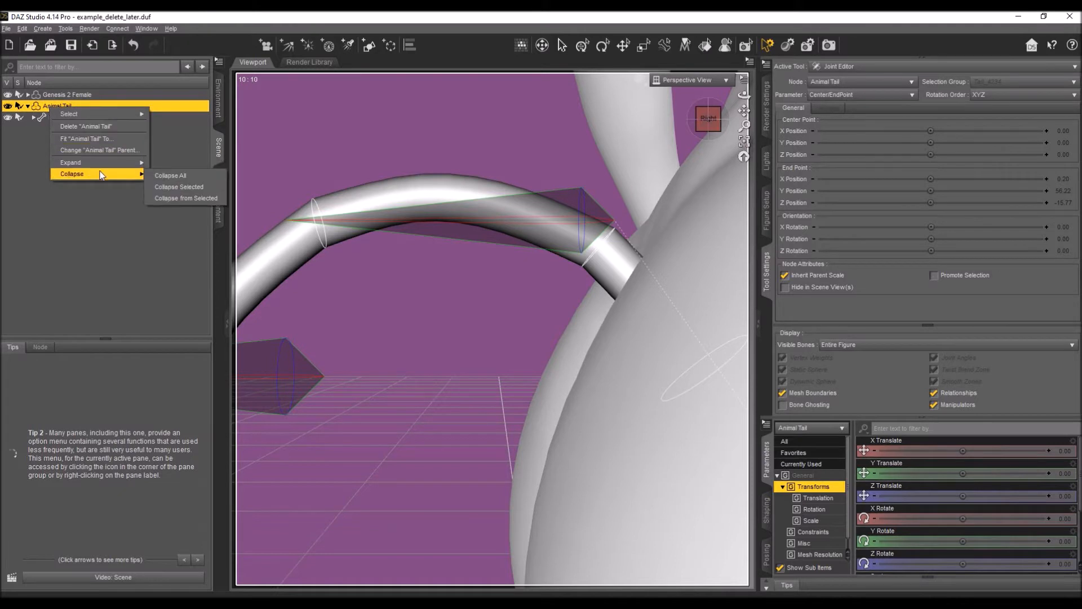
click(175, 187)
right_click(58, 108)
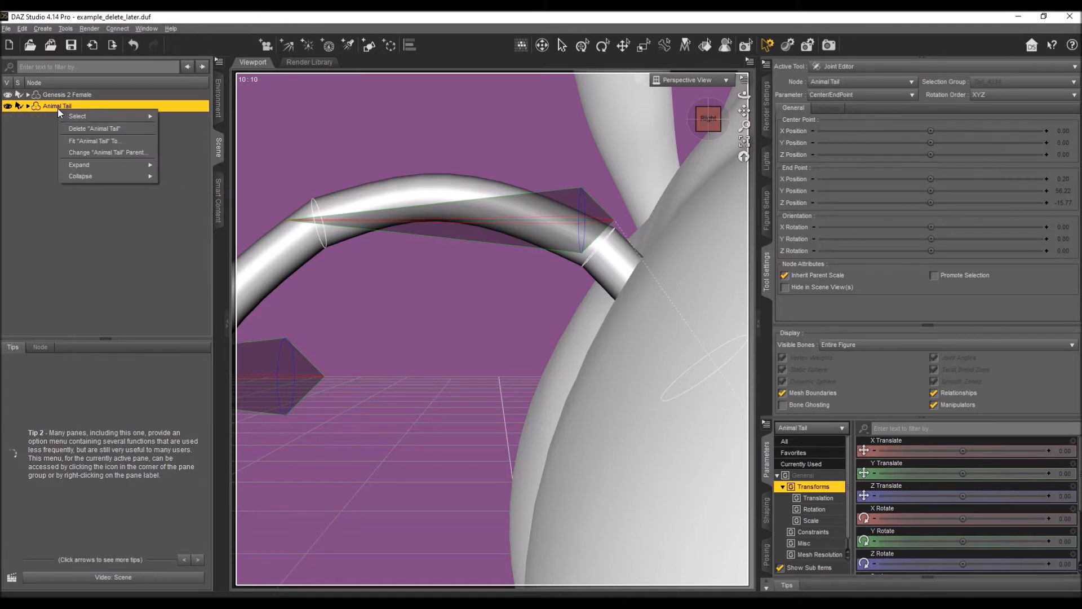
mouse_move(115, 165)
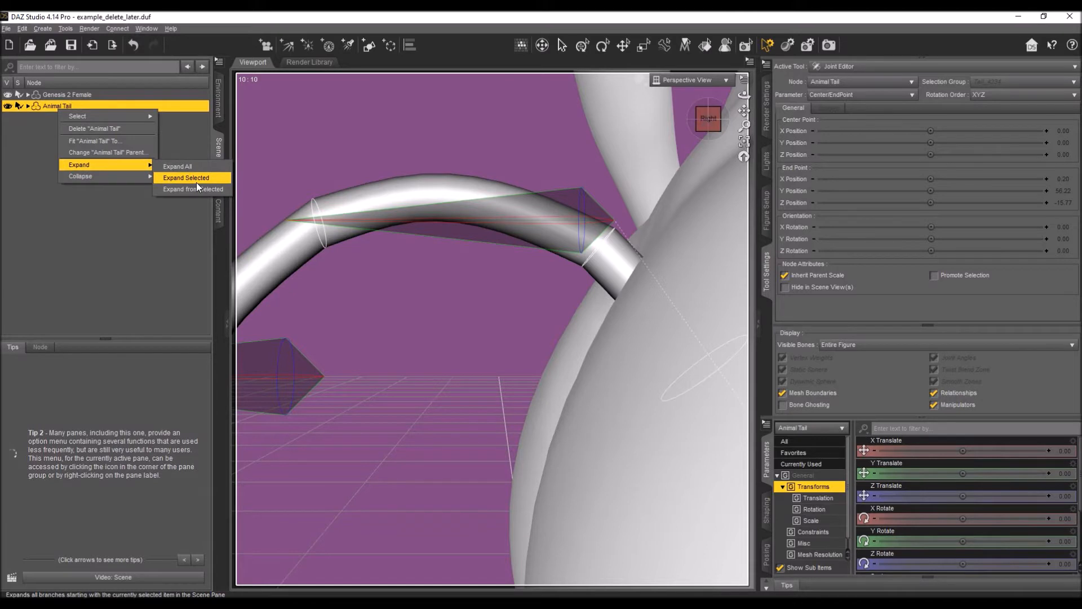
click(196, 180)
right_click(49, 110)
mouse_move(103, 167)
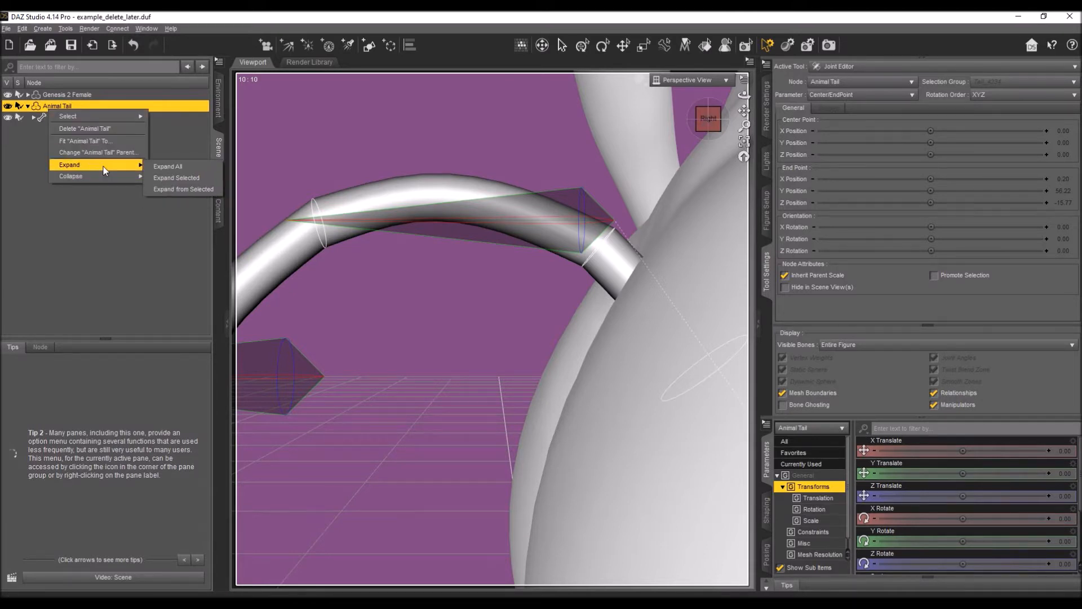
click(188, 164)
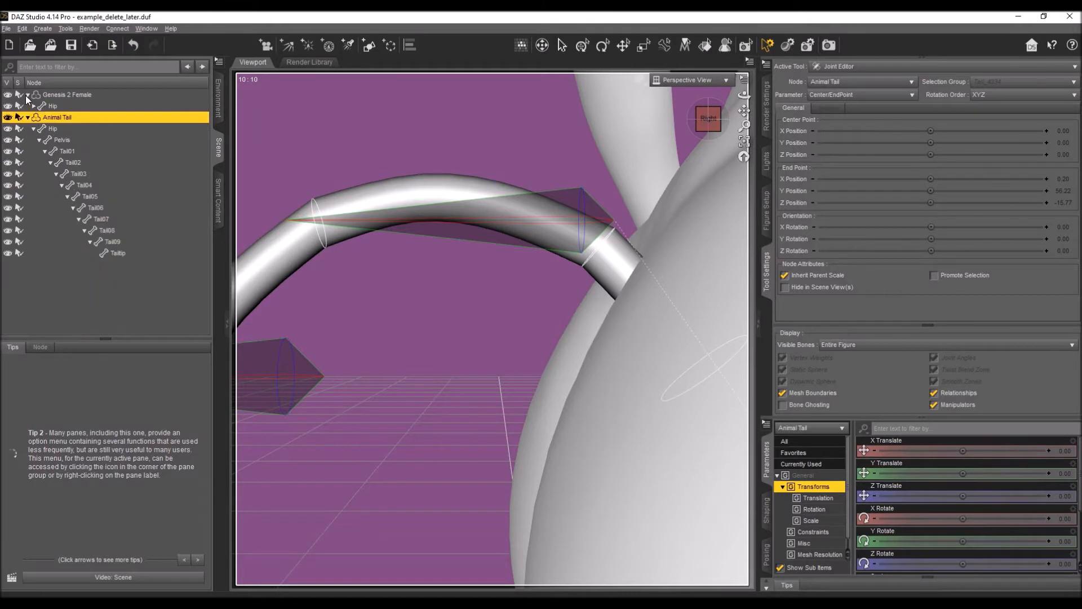
click(26, 96)
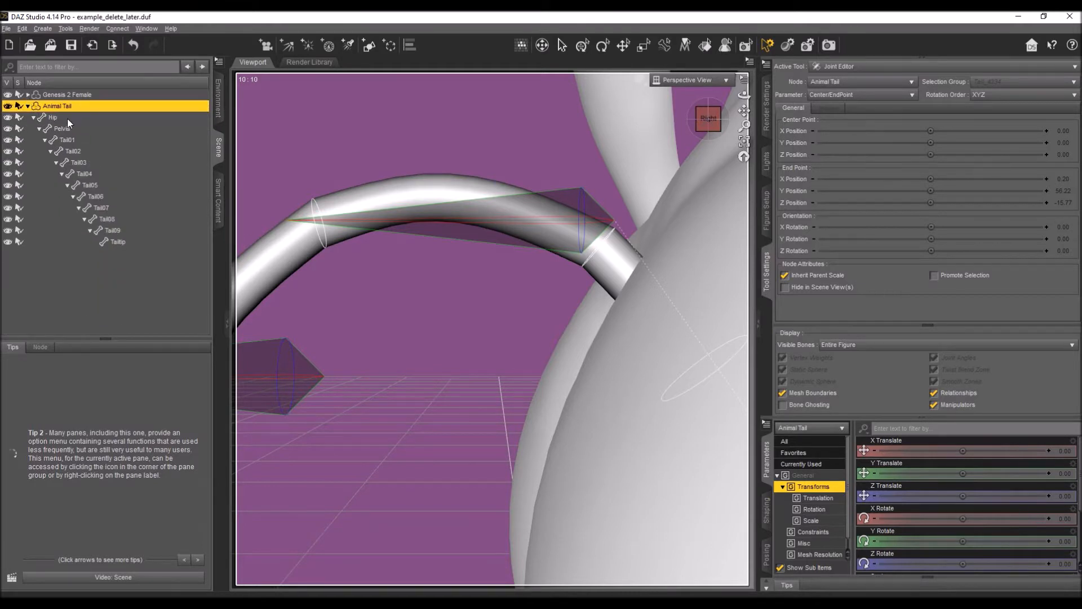
- Move Tail01's center point to the segment's start at about Y 106, Z -10.7 and its end point to about Y 106.6, Z -19
click(66, 140)
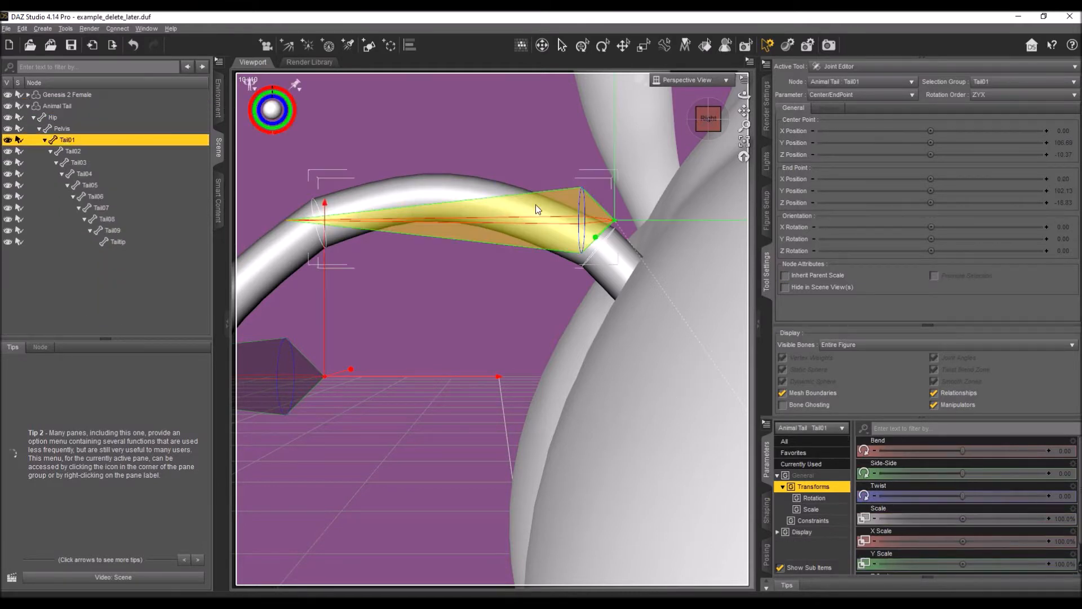
drag(608, 221, 556, 244)
drag(326, 376, 320, 222)
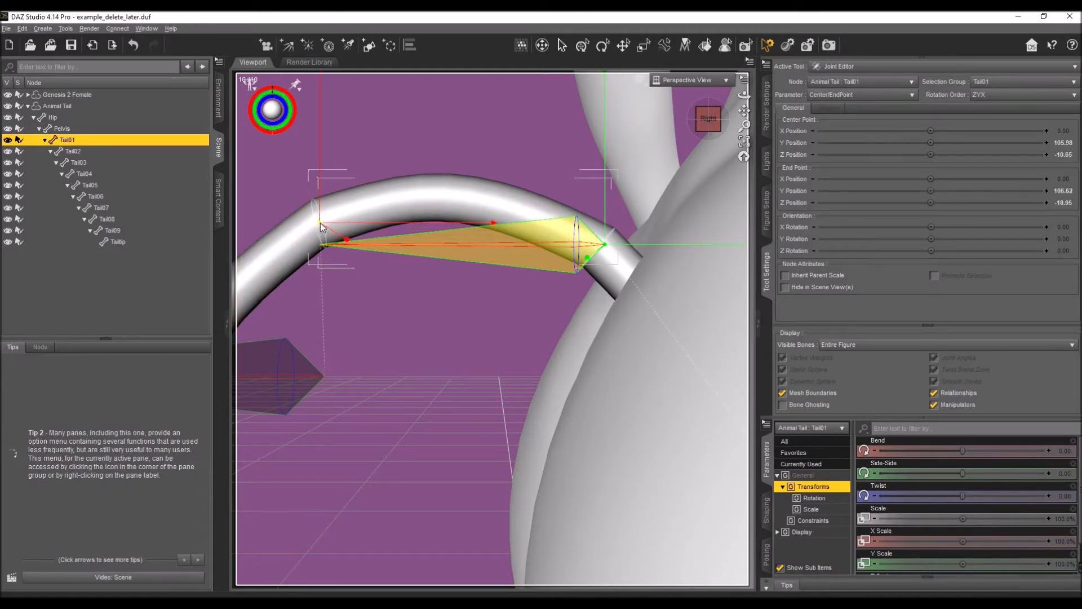
- Move Tail02's center point to about Y 106.6, Z -19 and its end point onto the joint ring at its segment's lower end
click(74, 152)
drag(327, 376, 317, 223)
drag(740, 111, 481, 434)
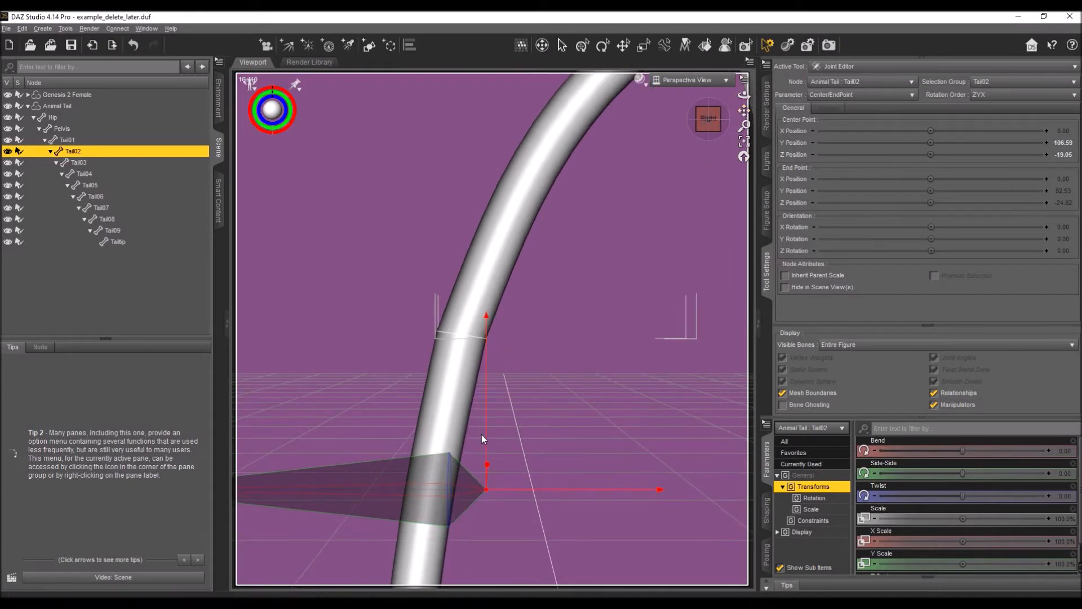
drag(486, 488, 462, 336)
- Move the center points of Tail03 and Tail04 to the starts of their segments, about Y 97, Z -25.5 and Y 87.9, Z -27
click(87, 161)
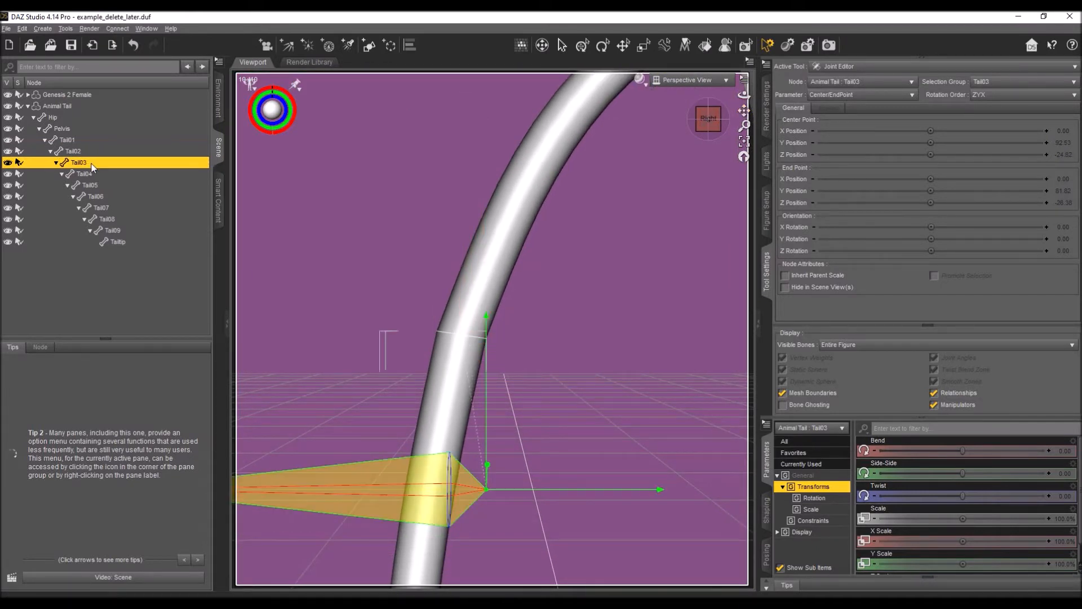
drag(485, 489, 462, 334)
drag(743, 110, 752, 144)
drag(744, 115, 622, 219)
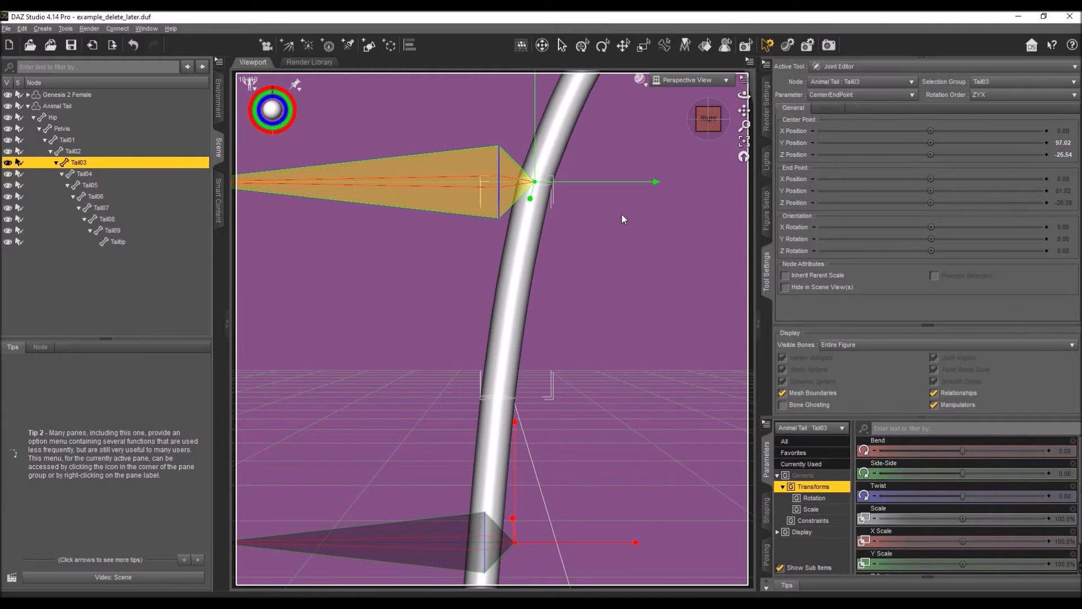
click(111, 174)
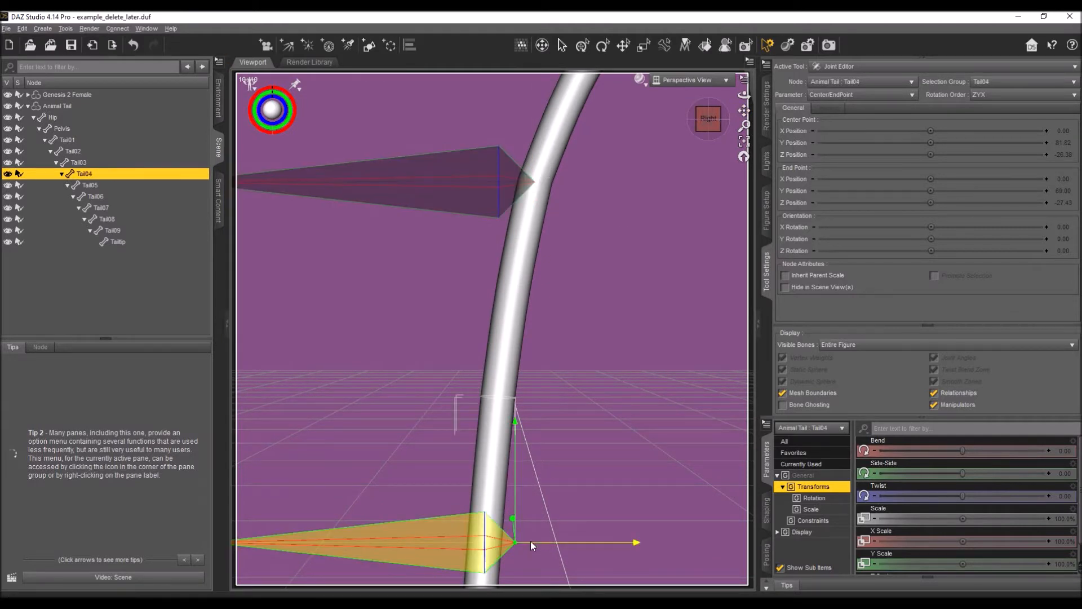
drag(516, 543, 499, 398)
- Move the end points of Tail03 and Tail04 to their segments' lower ends, about Y 87.9, Z -27.1 and Y 75.6, Z -28.2
click(76, 163)
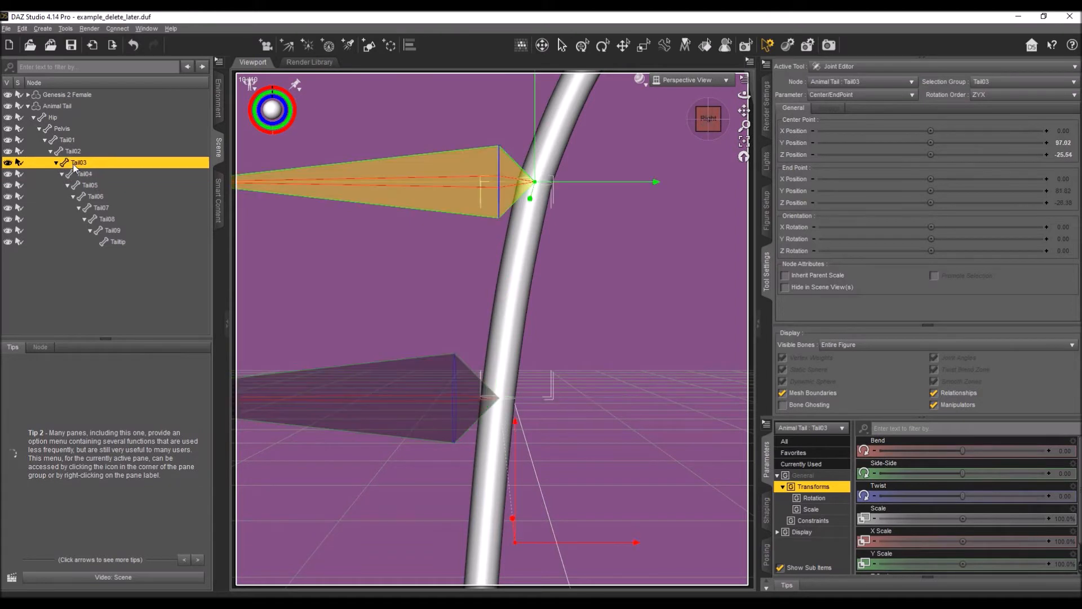
drag(515, 543, 497, 399)
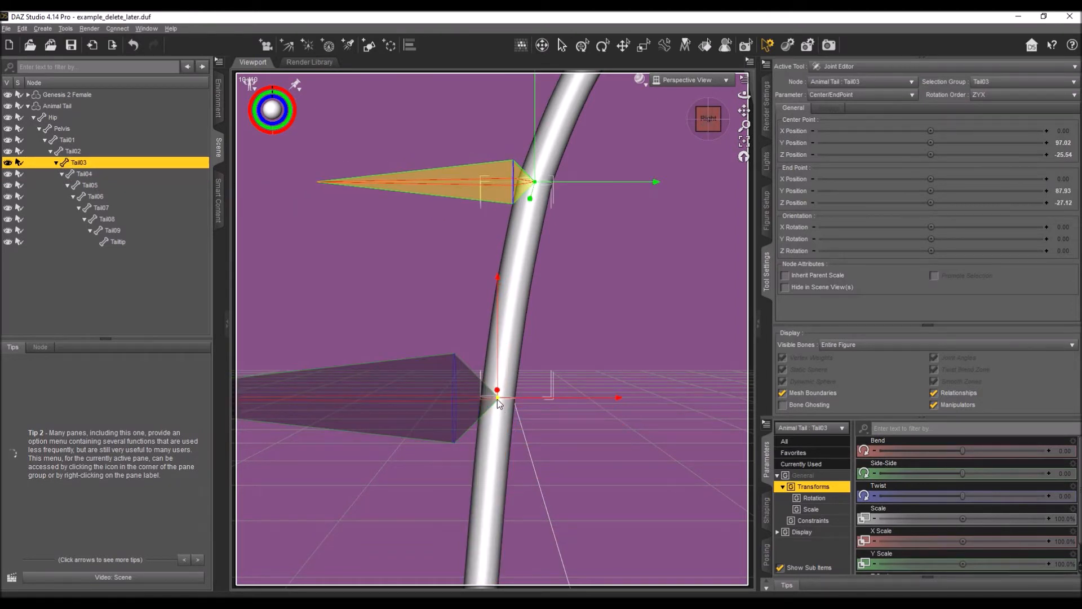
click(82, 174)
drag(742, 111, 680, 184)
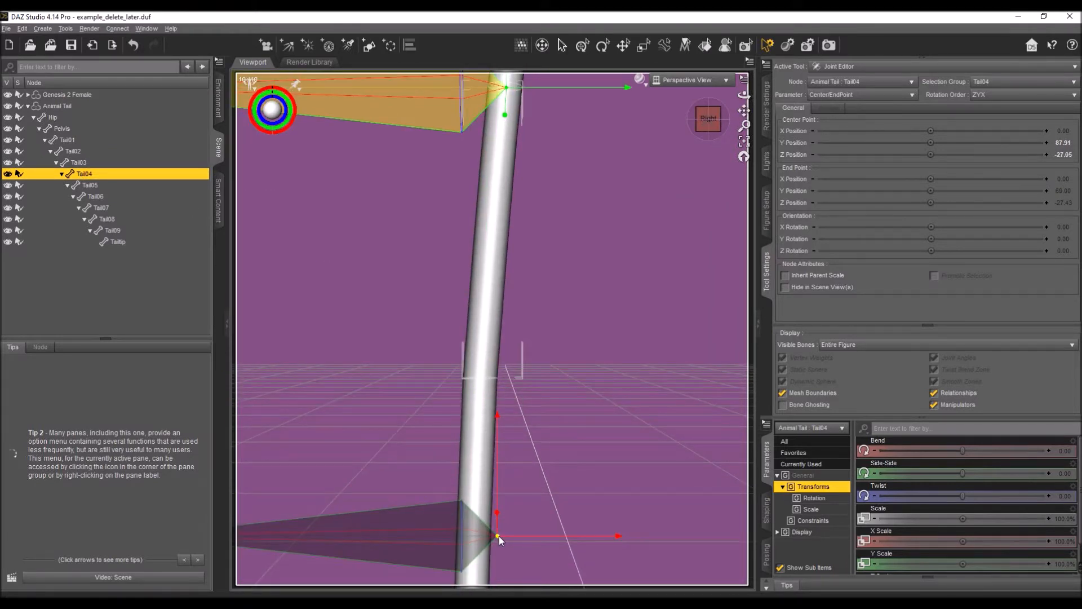
drag(499, 536, 481, 387)
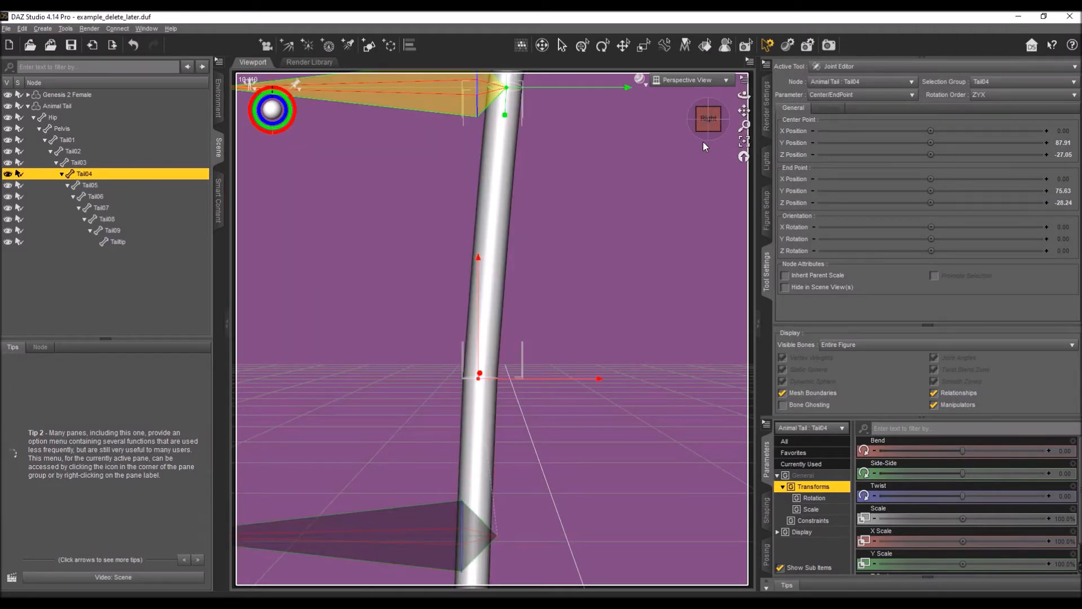
- Align Tail05 with its mesh segment, with the center point at about Y 75.6, Z -28.2 and the end point at about Y 62.4, Z -28.6
drag(744, 110, 801, 90)
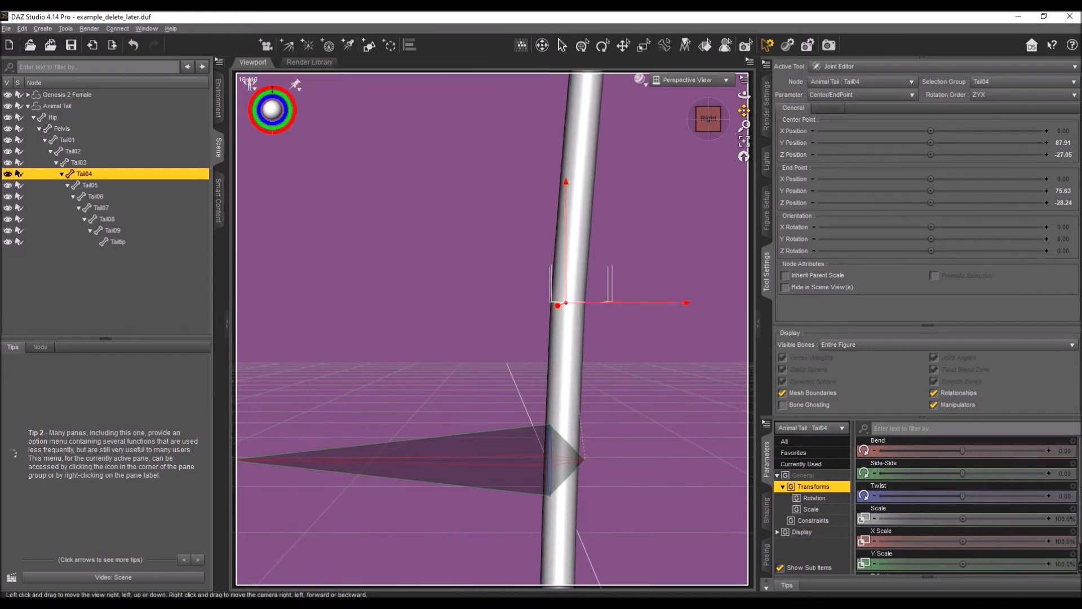
click(90, 185)
drag(585, 459, 567, 304)
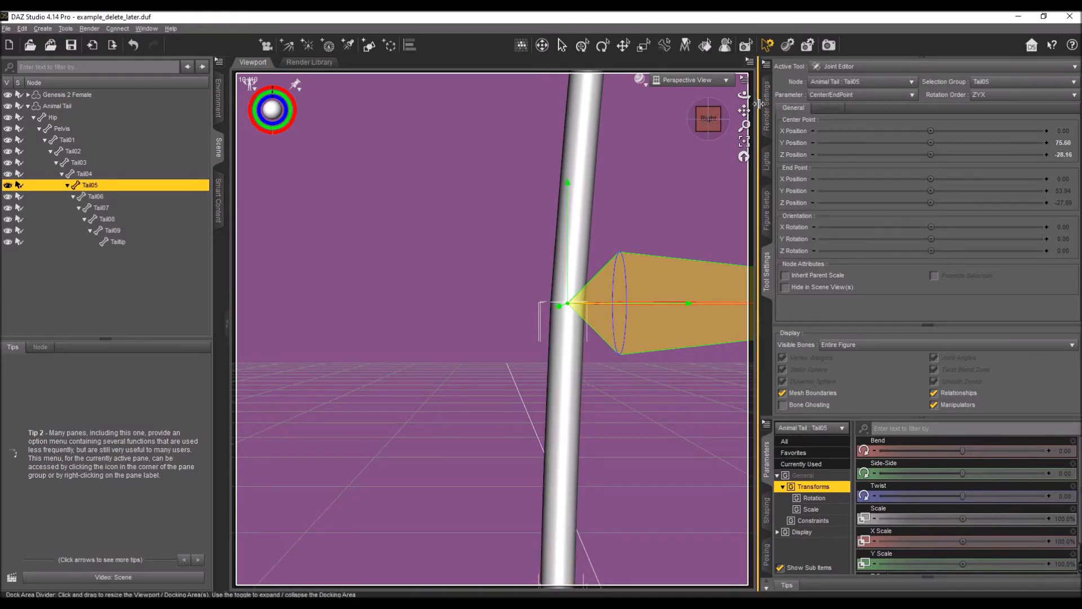
drag(744, 110, 728, 23)
drag(496, 358, 479, 157)
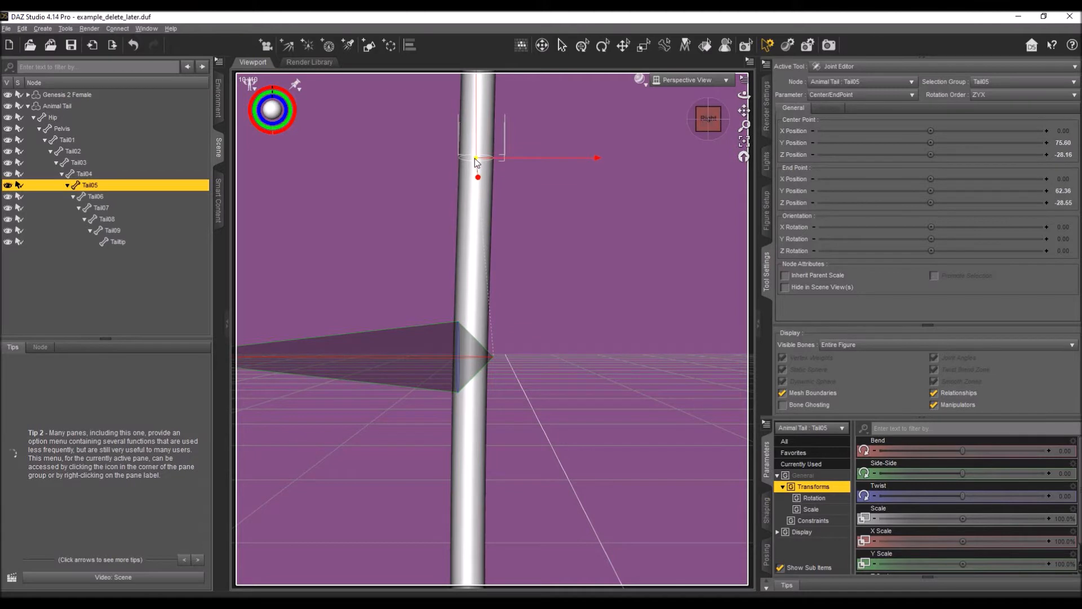
- Align Tail06 with its mesh segment, with the center point at about Y 62.3, Z -28.6 and the end point at about Y 45.5, Z -29
click(89, 196)
drag(492, 357, 478, 158)
scroll(367, 232, down, 3)
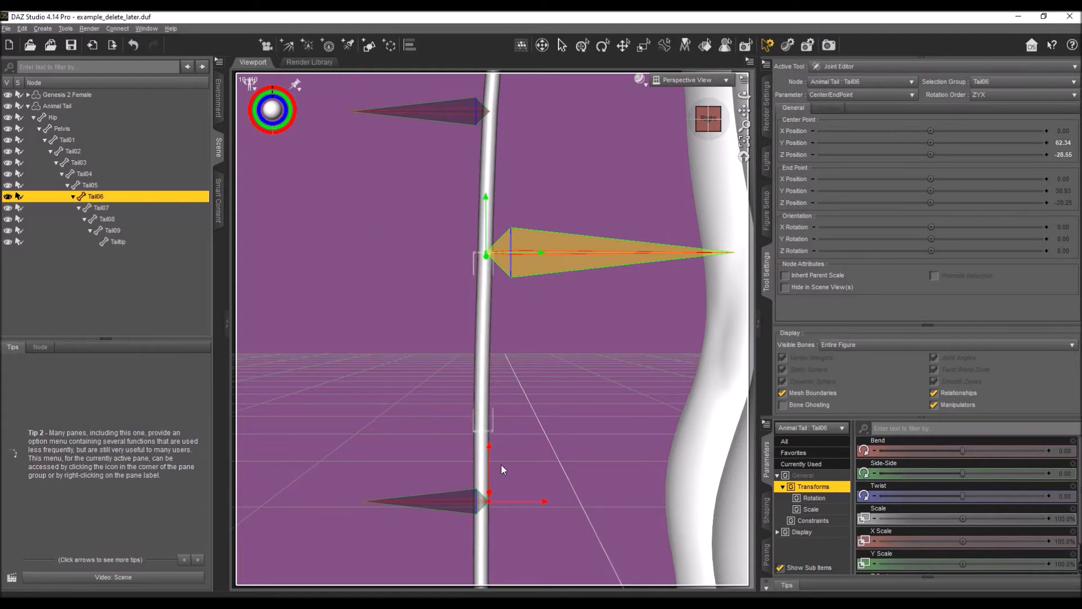
drag(489, 502, 475, 436)
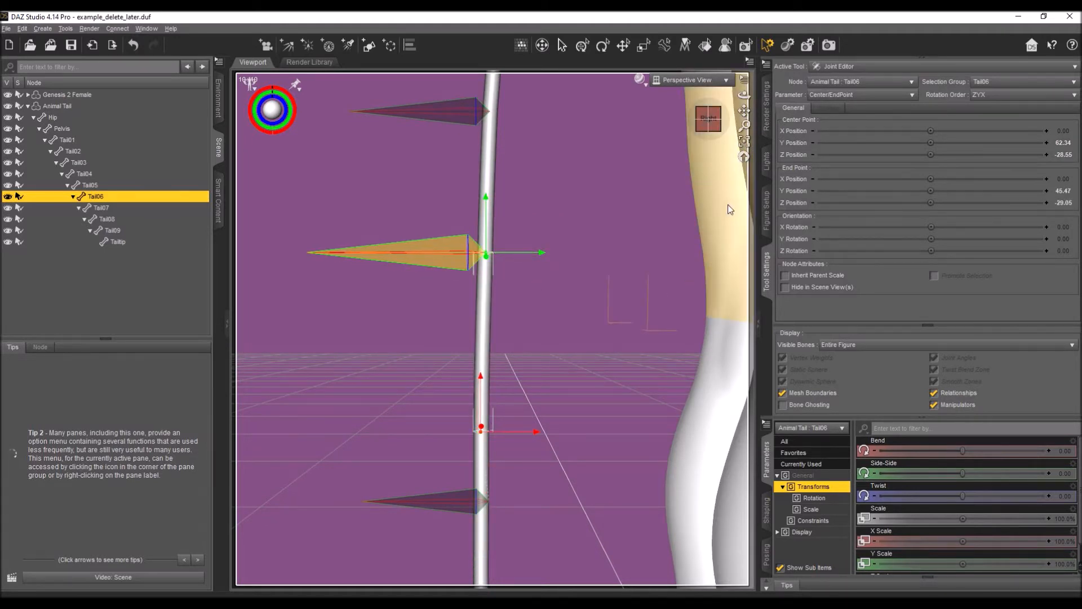
- Move Tail07's center point to about Y 45.5, Z -29 and its end point onto the boundary at its segment's lower end
drag(743, 111, 744, 117)
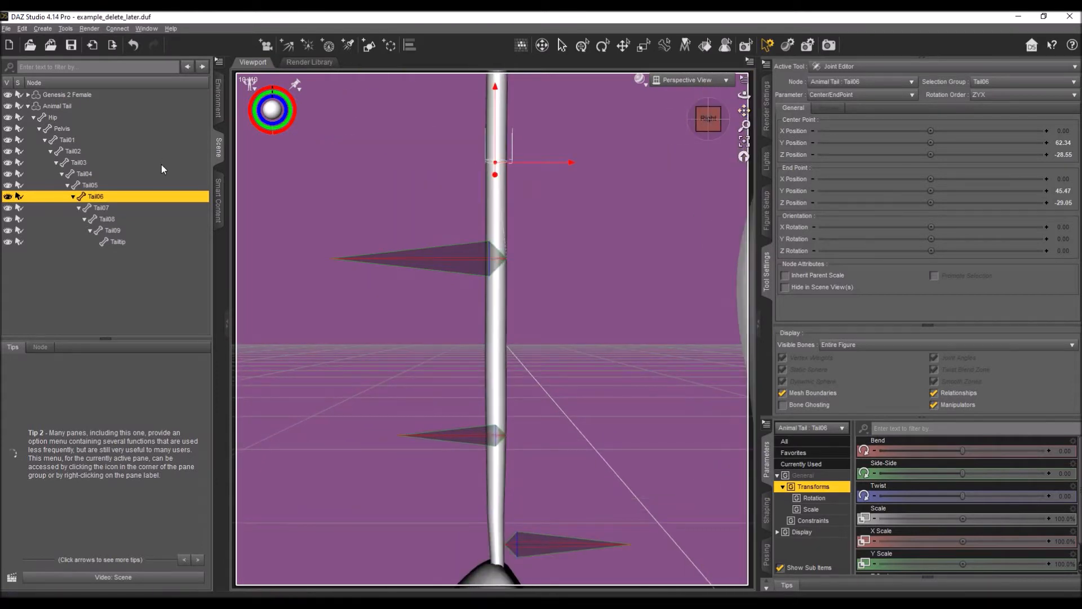
click(101, 208)
drag(508, 259, 496, 162)
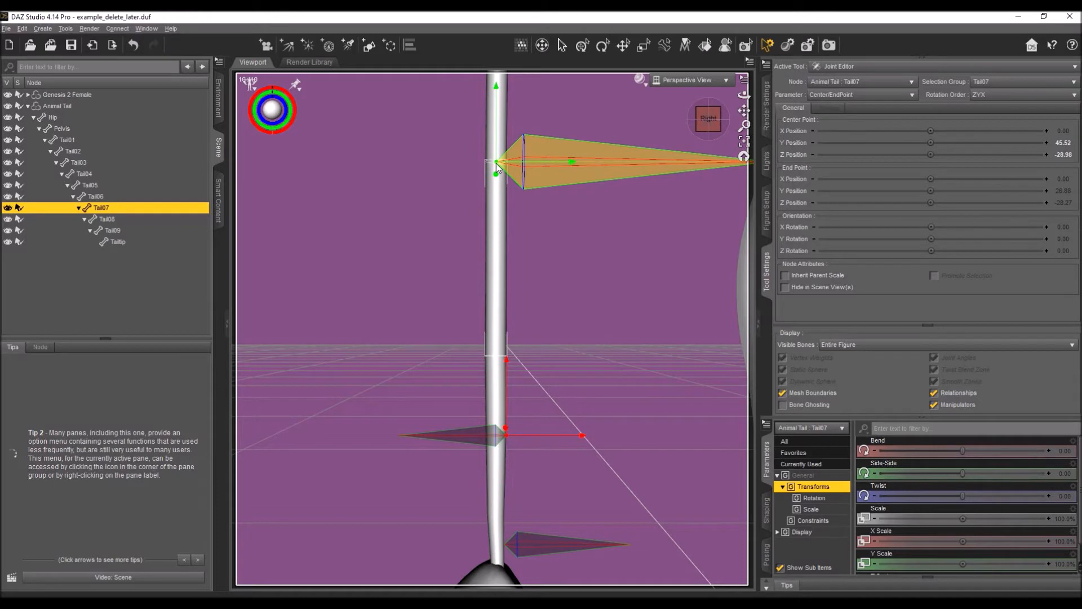
drag(506, 435, 495, 359)
- Move Tail08's center point to about Y 32.2, Z -29.1 and its end point to about Y 21.4, Z -29
click(116, 219)
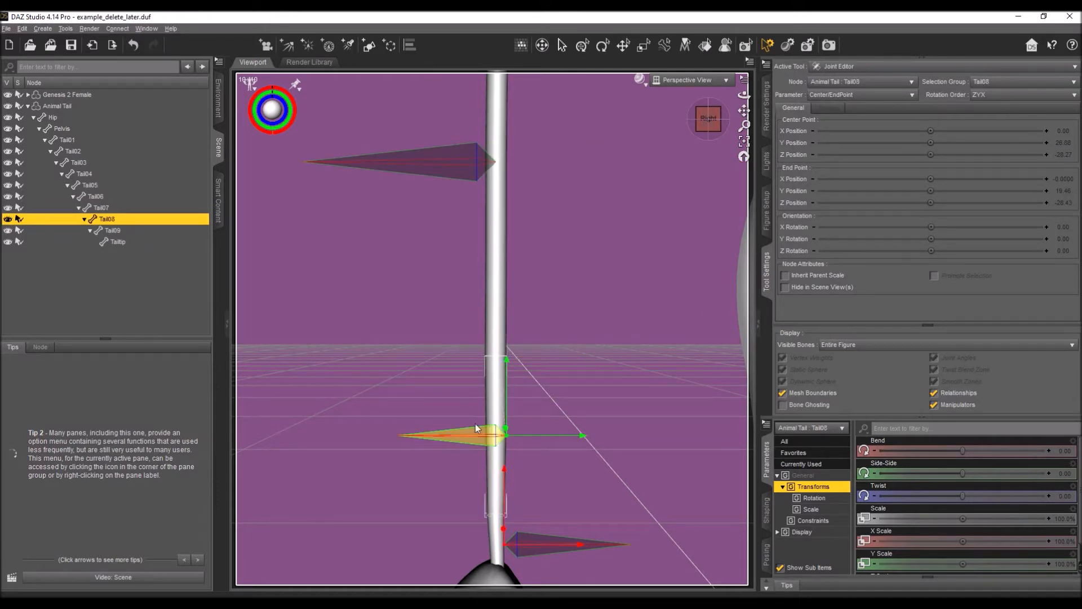
drag(508, 435, 495, 356)
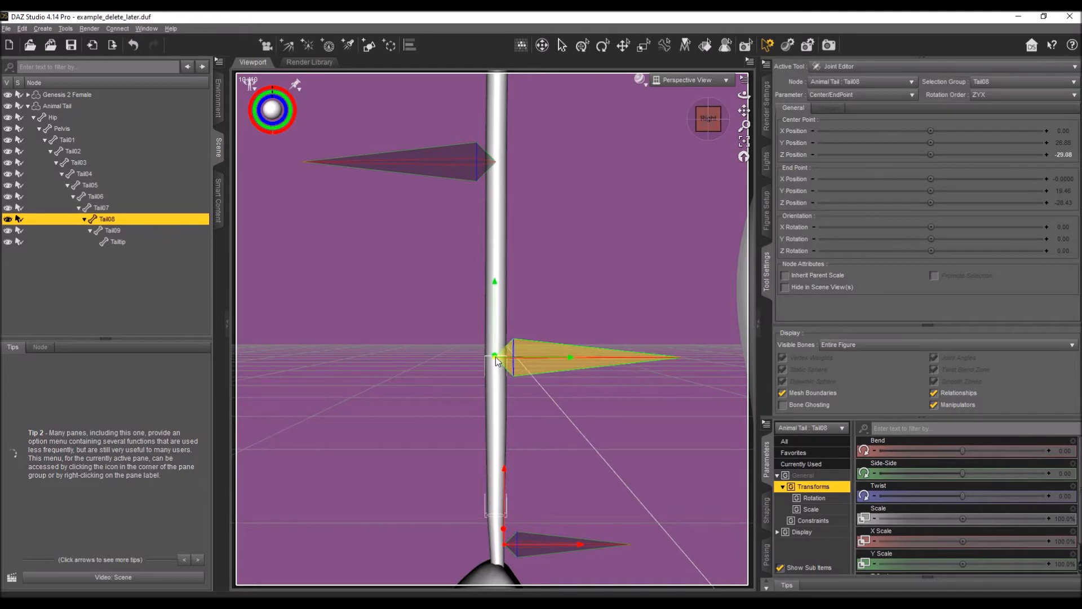
mouse_move(502, 526)
mouse_down()
mouse_move(505, 543)
mouse_move(496, 516)
mouse_up()
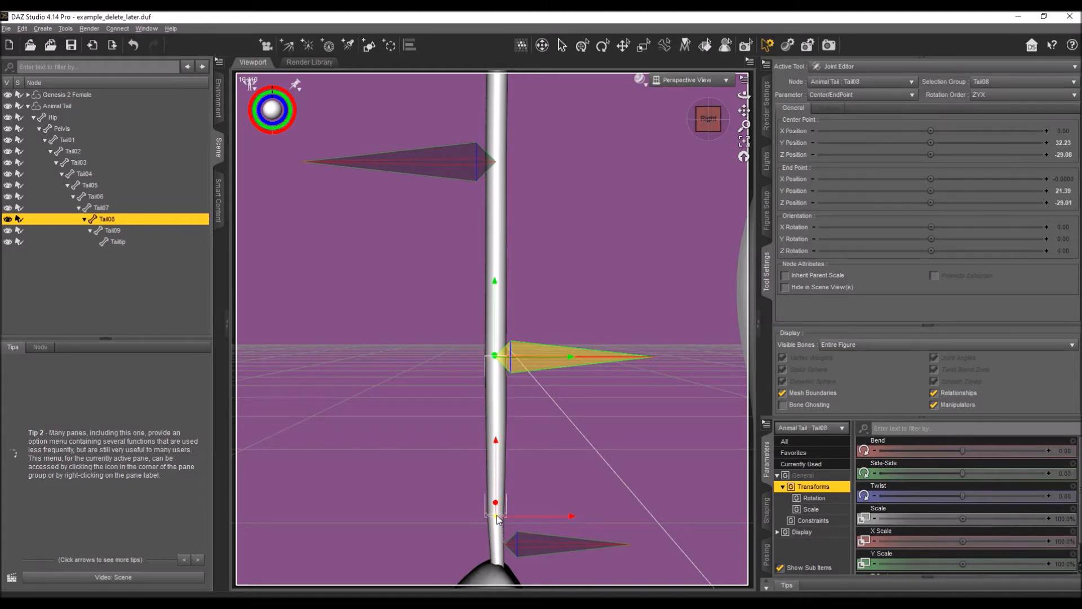
- Move Tail09's center point to about Y 21.4, Z -29 and its end point to where the tail enters the tuft
drag(744, 110, 715, 129)
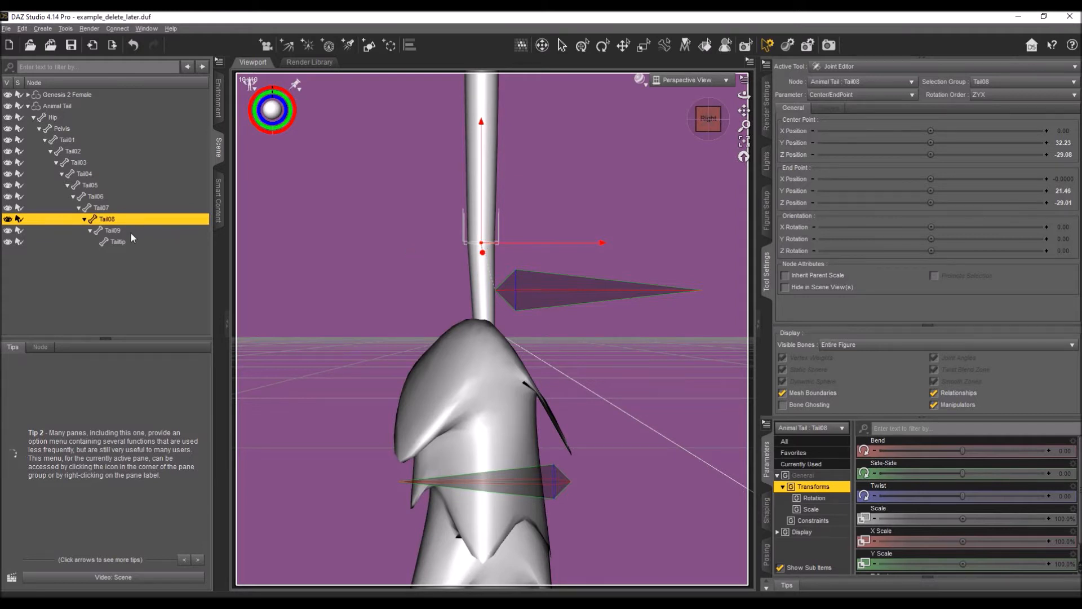
click(148, 231)
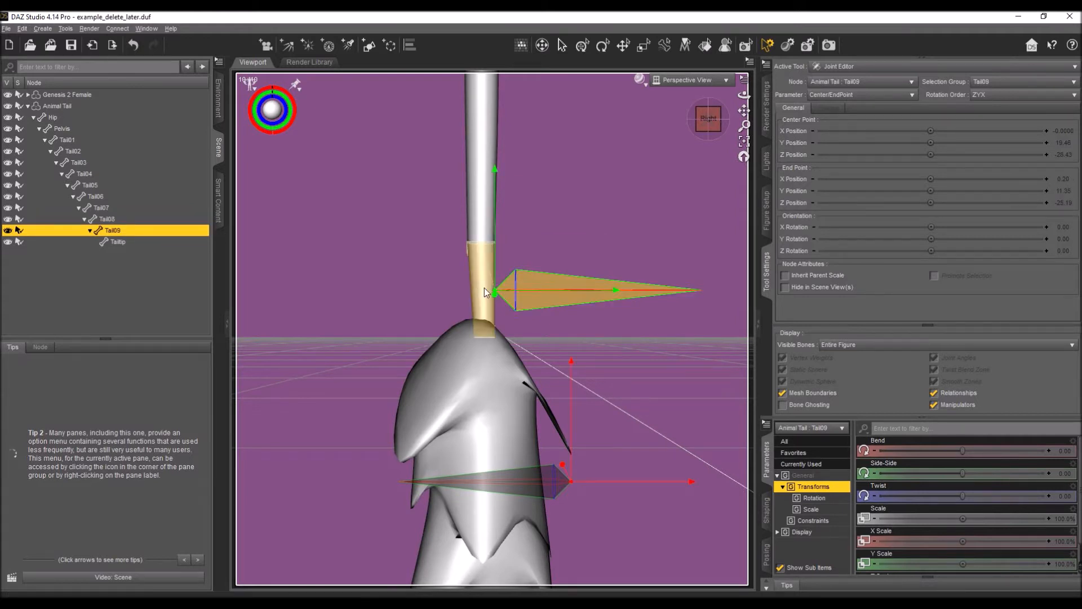
drag(494, 289, 481, 244)
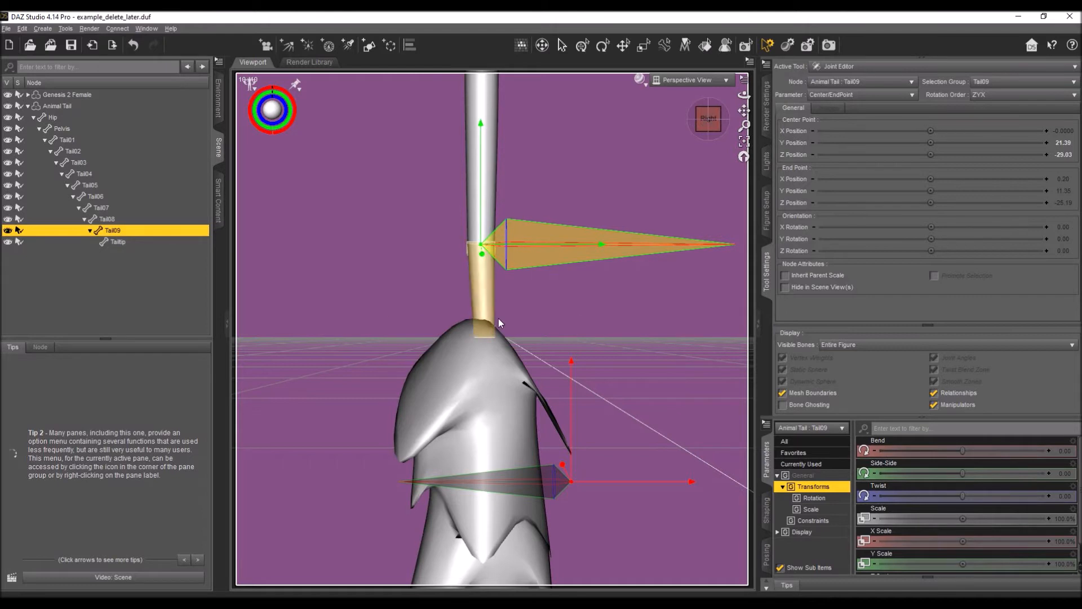
drag(572, 482, 483, 342)
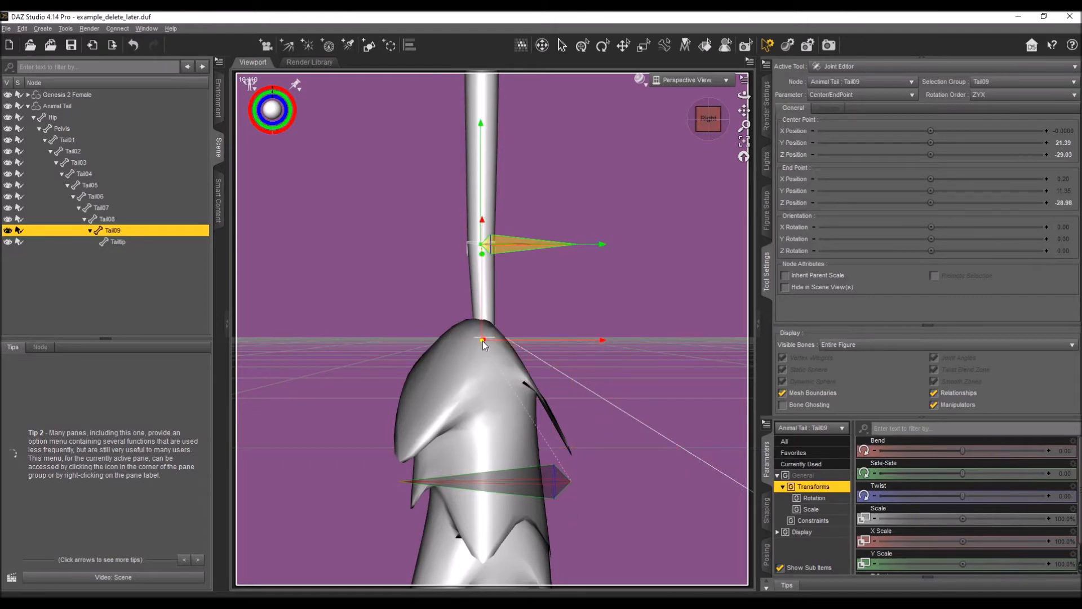
- Move Tailtip's center point to the tuft's top at about Y 17.4, Z -29 and its end point to the tuft's lower tip at about Y 4.6
click(114, 244)
drag(569, 480, 481, 340)
scroll(509, 347, down, 5)
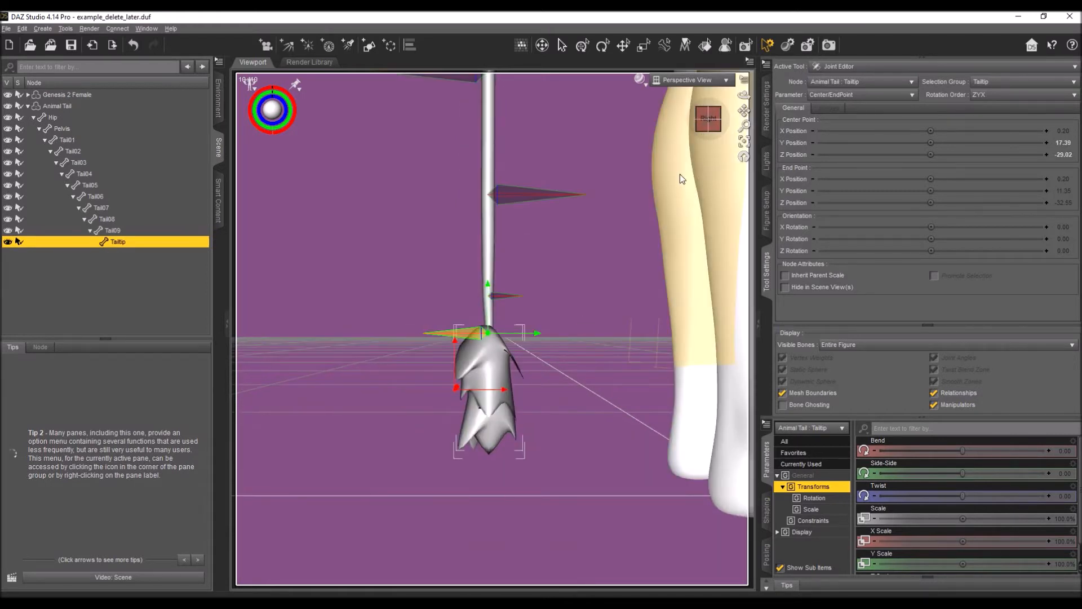
scroll(668, 142, up, 5)
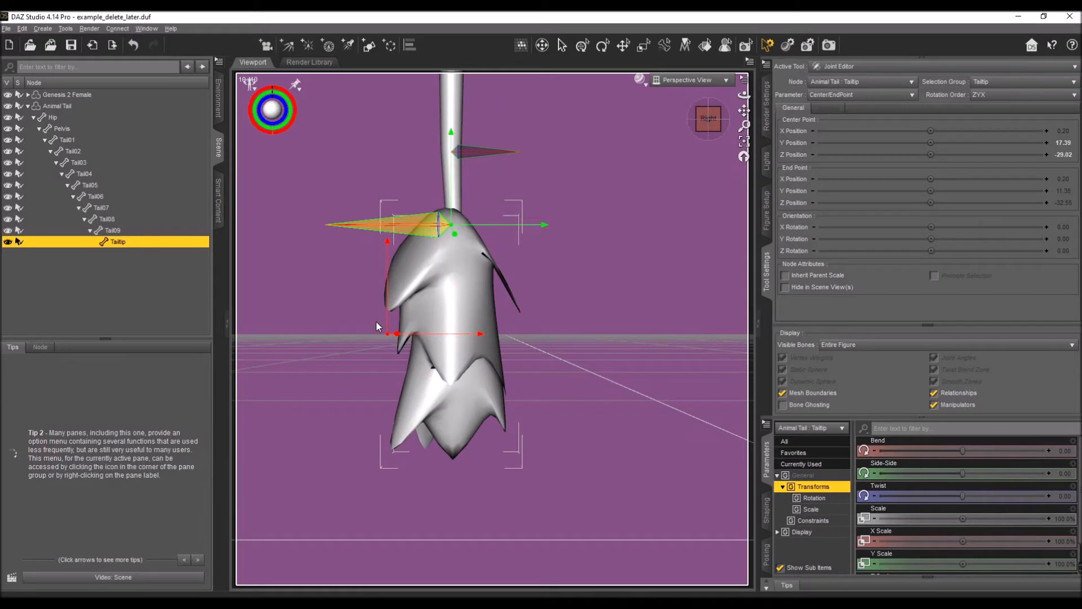
drag(393, 336, 454, 460)
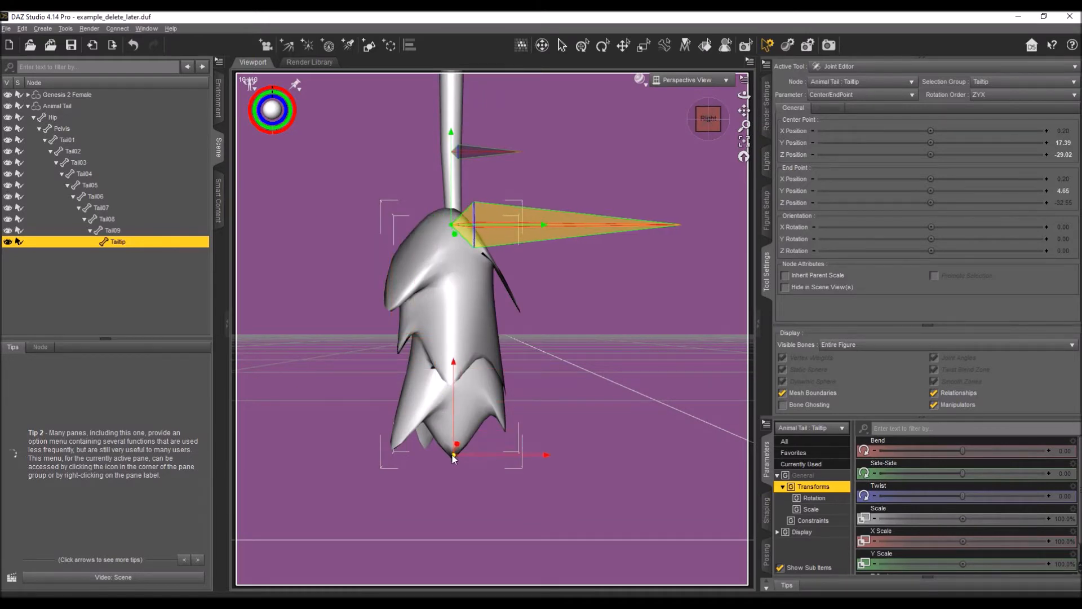
scroll(446, 468, down, 2)
scroll(448, 459, down, 3)
scroll(449, 454, up, 2)
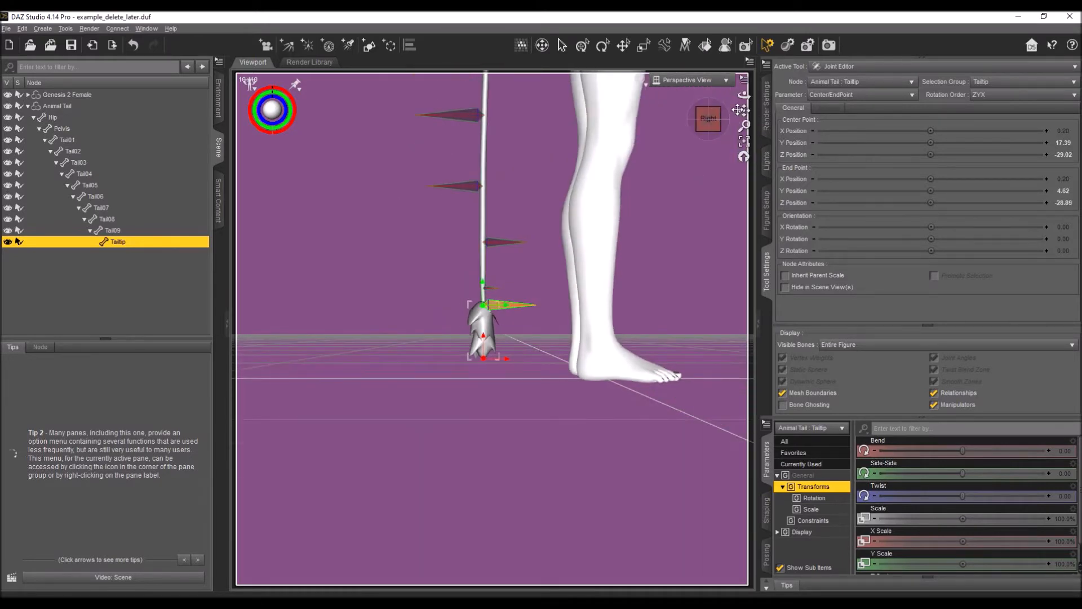
- Align all bones of the Animal Tail figure to their center and end points
scroll(739, 109, down, 2)
drag(738, 109, 697, 111)
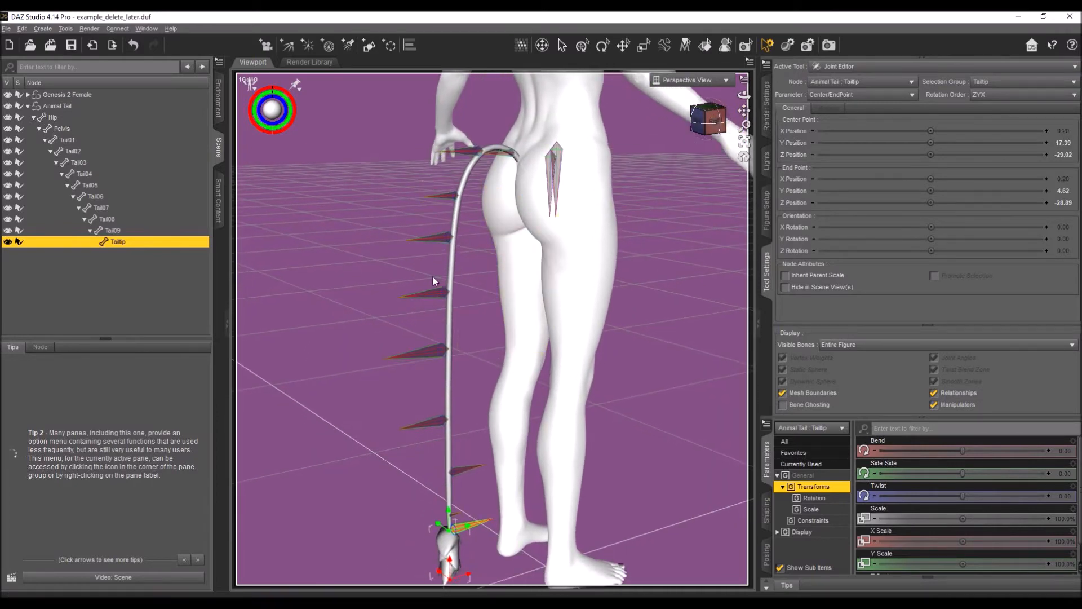
right_click(356, 248)
mouse_move(394, 316)
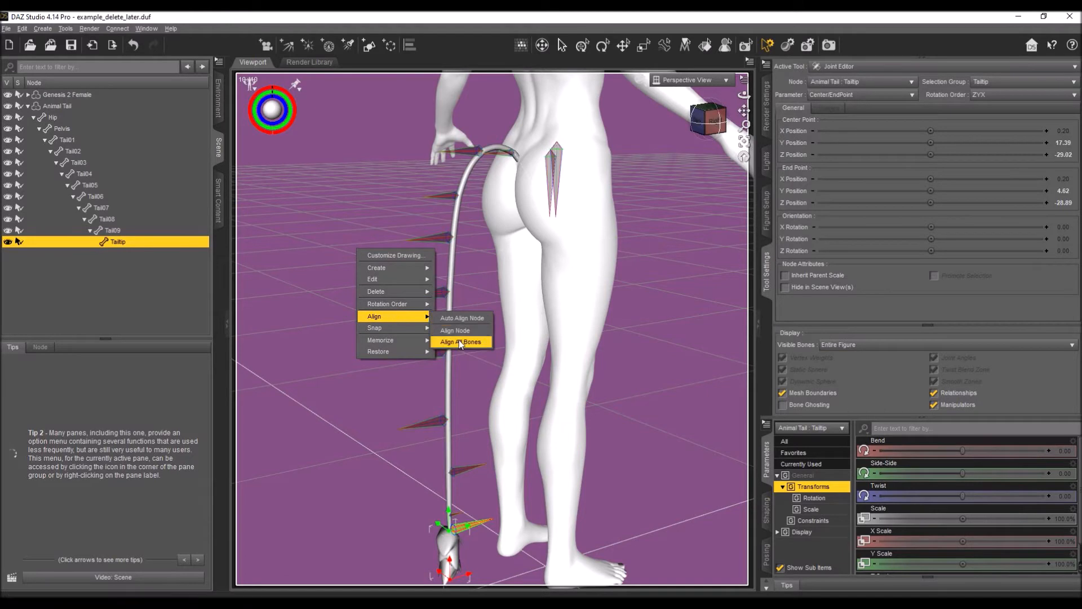
click(461, 343)
- Examine how the aligned bones follow the tail mesh from the side and from behind
click(711, 119)
drag(708, 118, 689, 115)
click(710, 122)
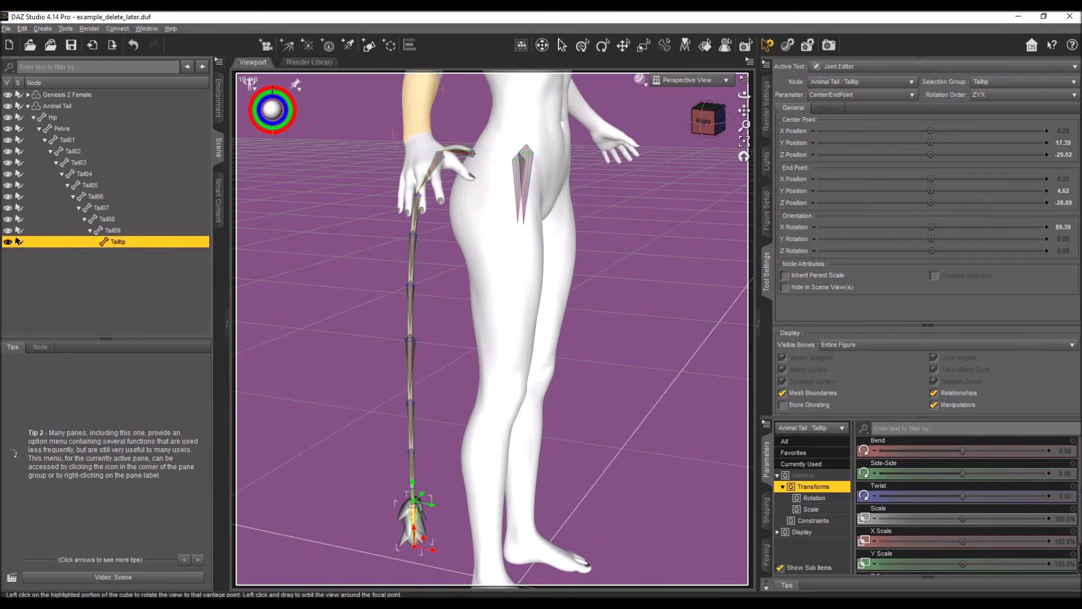
click(711, 124)
click(711, 125)
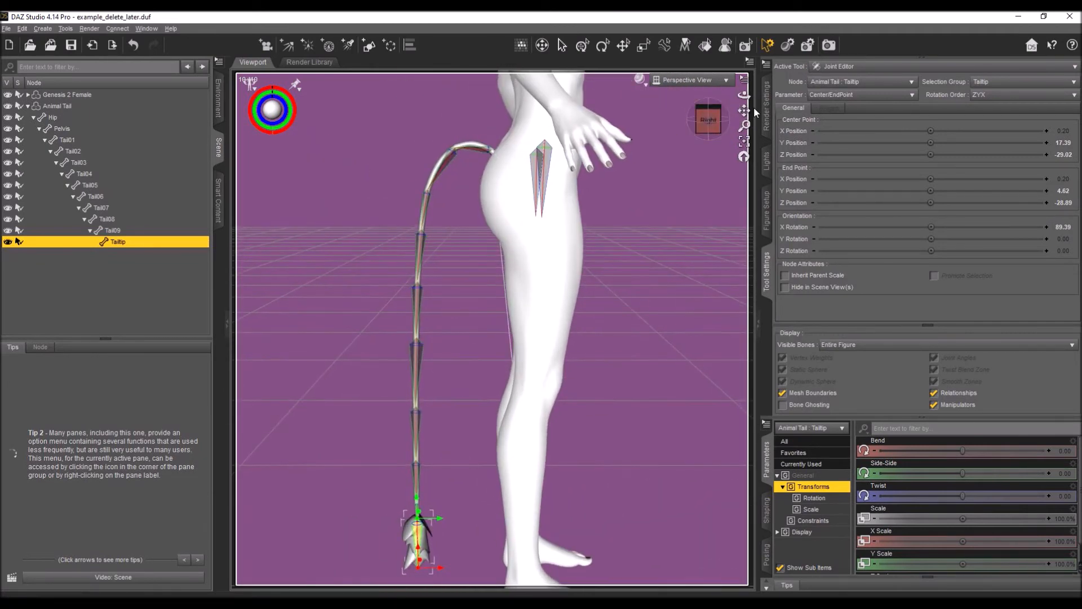
drag(744, 110, 778, 88)
mouse_move(713, 124)
mouse_down()
mouse_move(730, 128)
mouse_move(696, 122)
mouse_up()
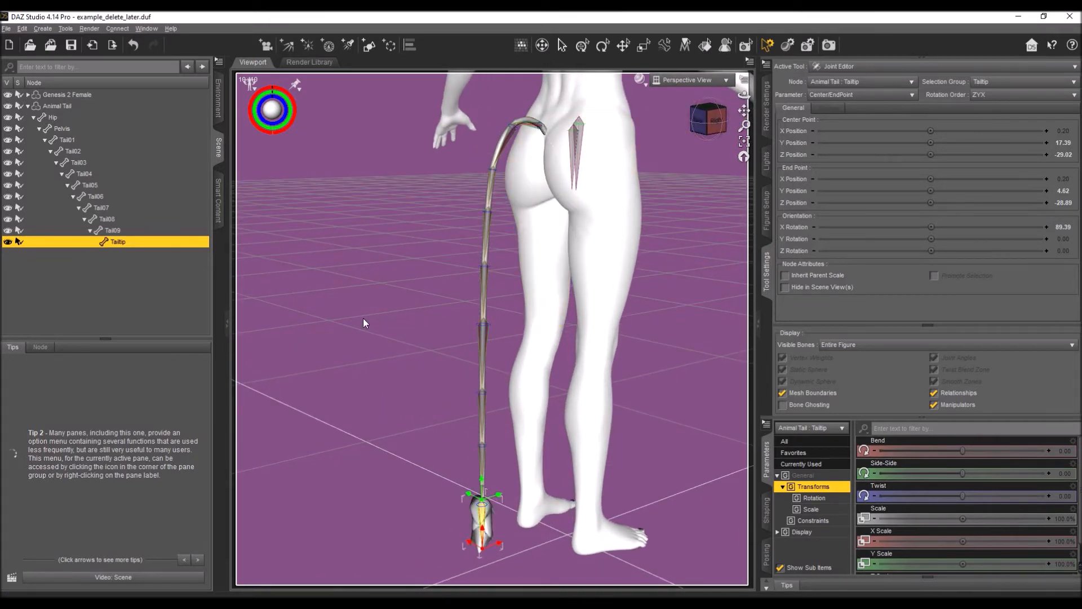
- Select the whole Animal Tail figure and switch the active tool to Node Weight Map Brush
click(50, 114)
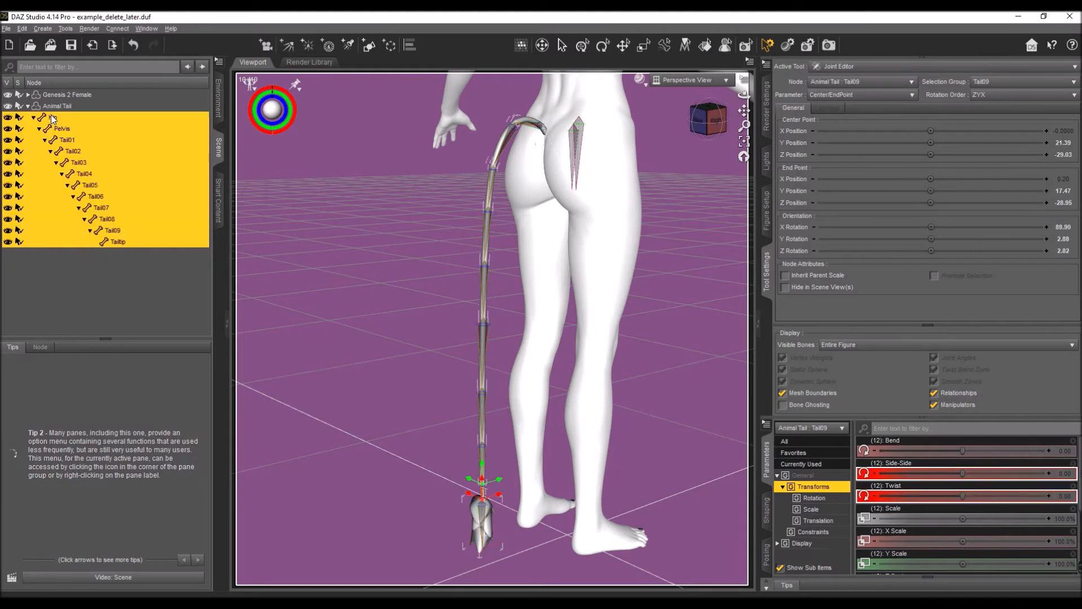
click(56, 108)
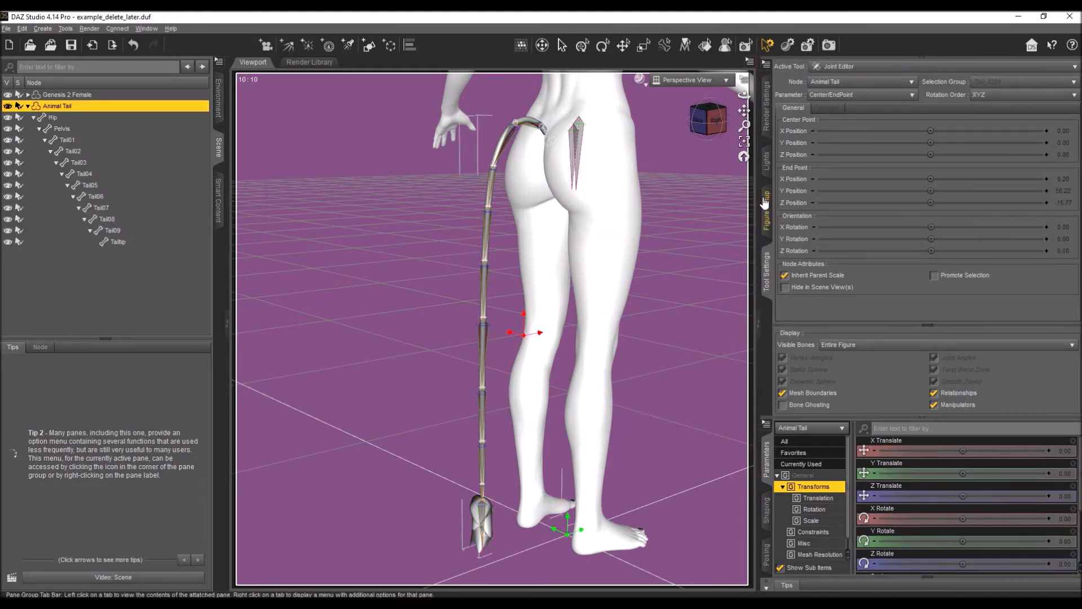
click(843, 67)
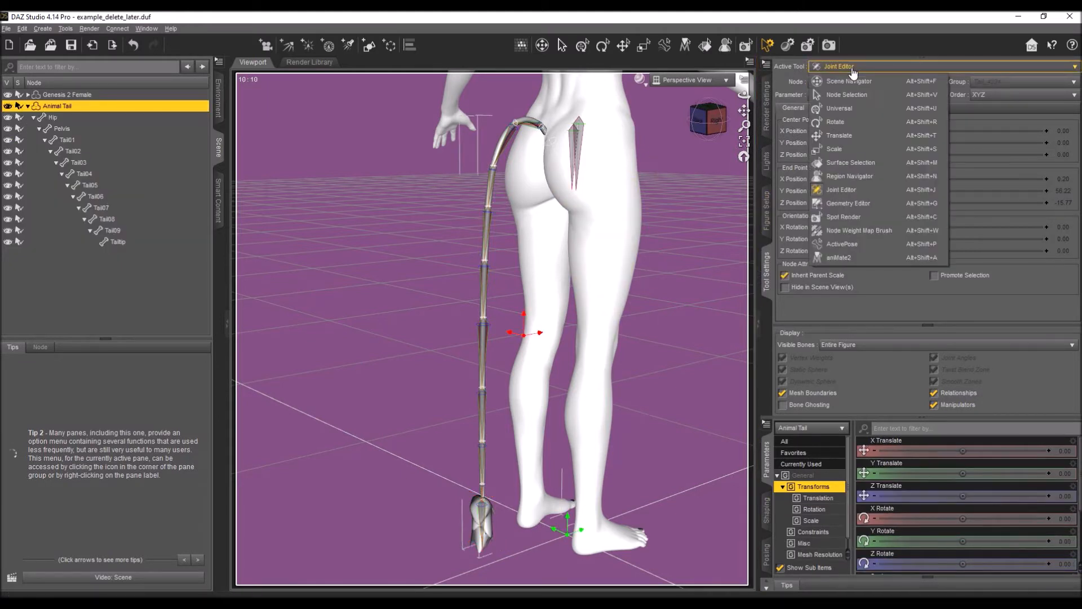
click(852, 232)
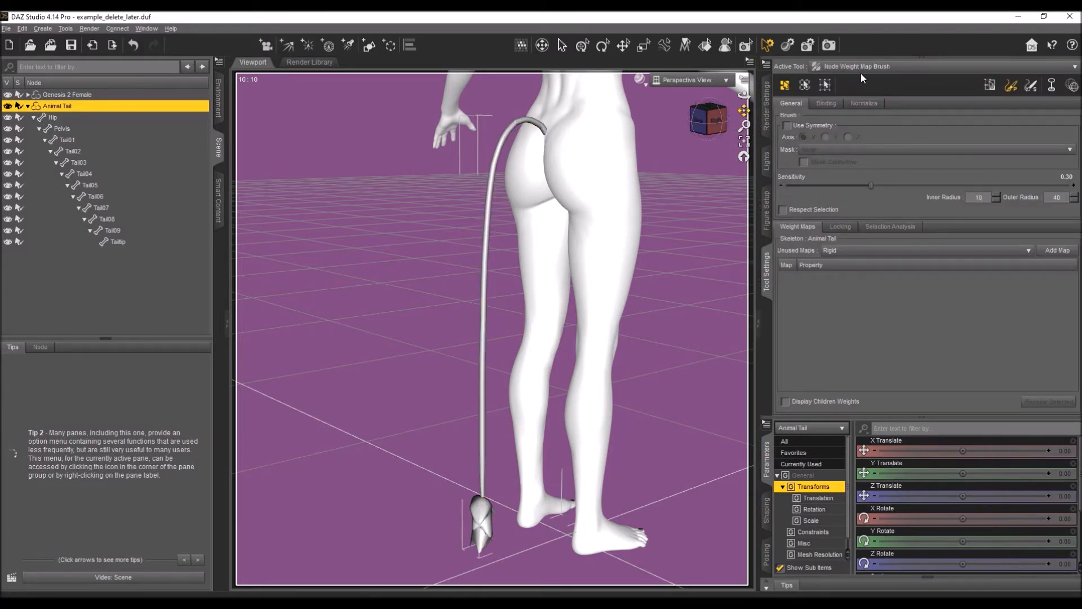
mouse_move(744, 110)
mouse_down()
mouse_move(755, 111)
mouse_move(742, 111)
mouse_up()
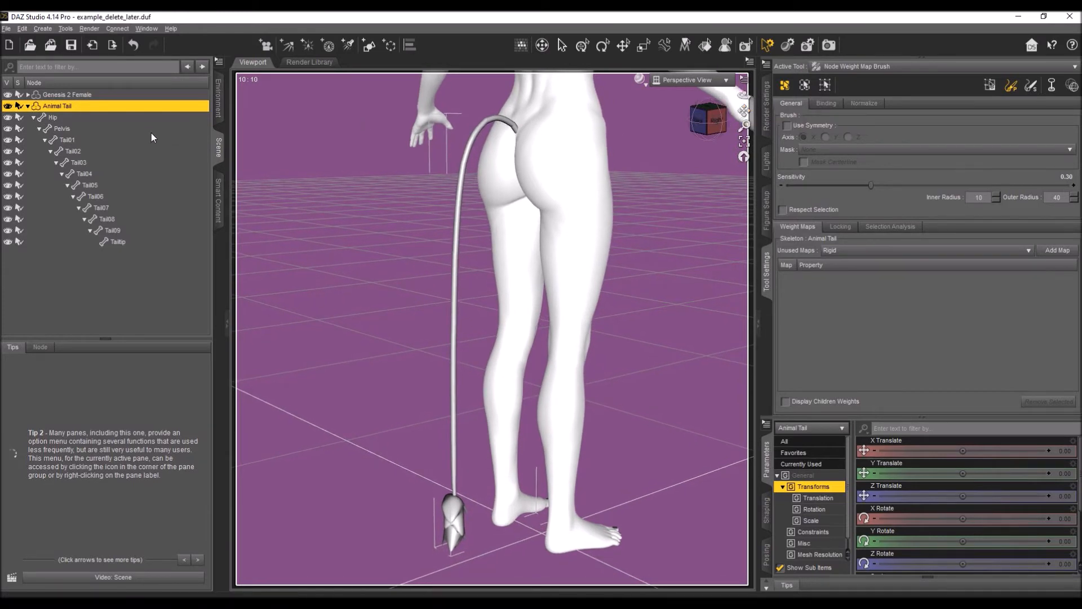
- Examine the General Weights map of each tail bone from Tail01 through Tailtip
click(68, 140)
click(823, 276)
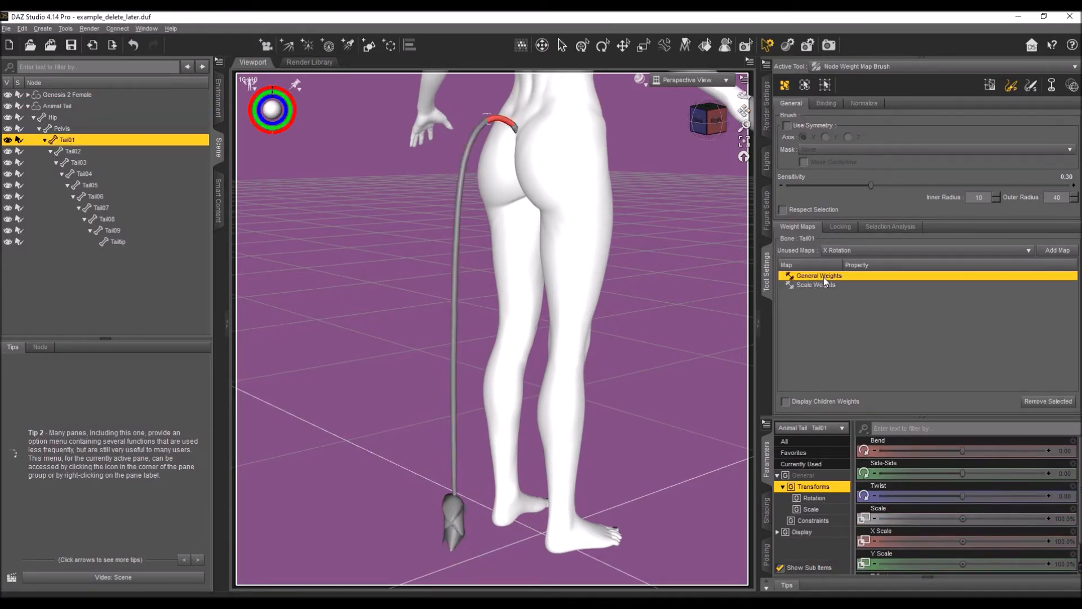
click(72, 151)
click(79, 162)
click(85, 173)
click(90, 185)
click(96, 196)
click(103, 208)
click(107, 219)
click(113, 230)
click(120, 242)
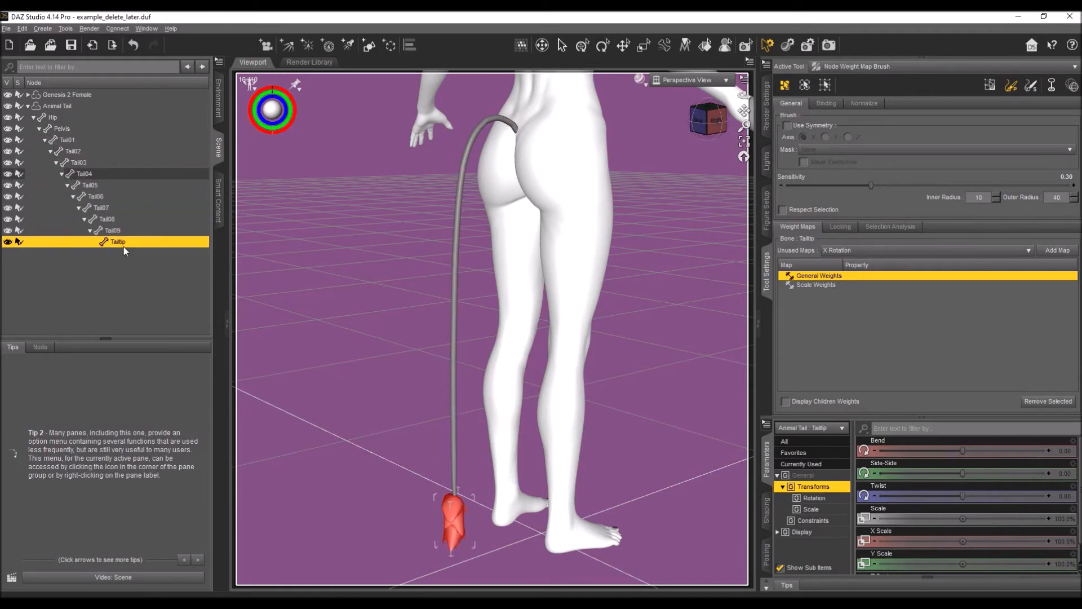
- Pose all bones from Tail01 through Tailtip together with Bend about -1.22, Side-Side about -1.22 and Twist about -7.35
shift+click(70, 144)
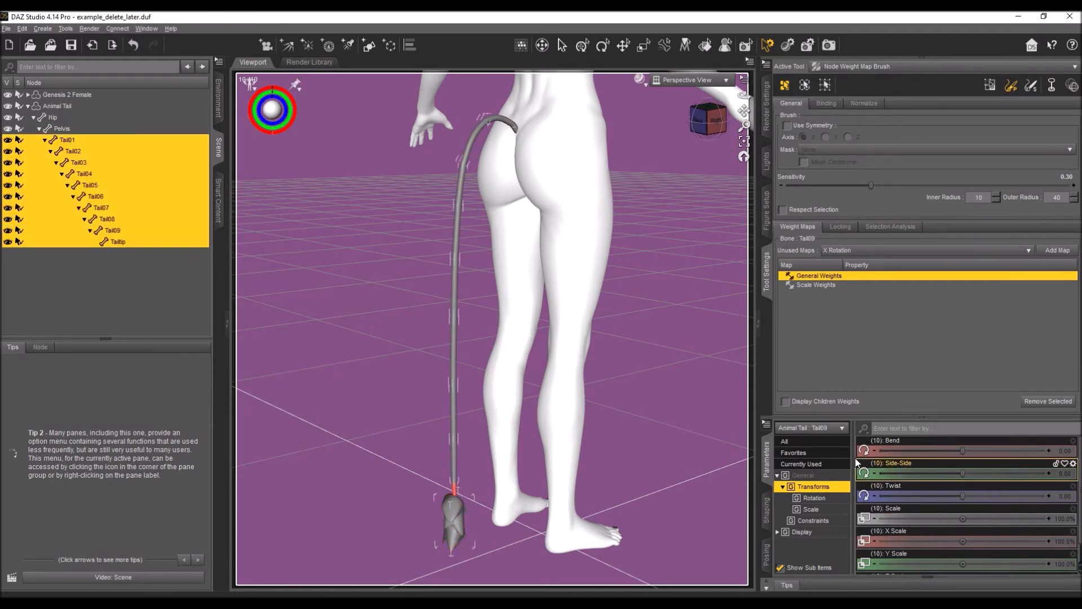
click(766, 423)
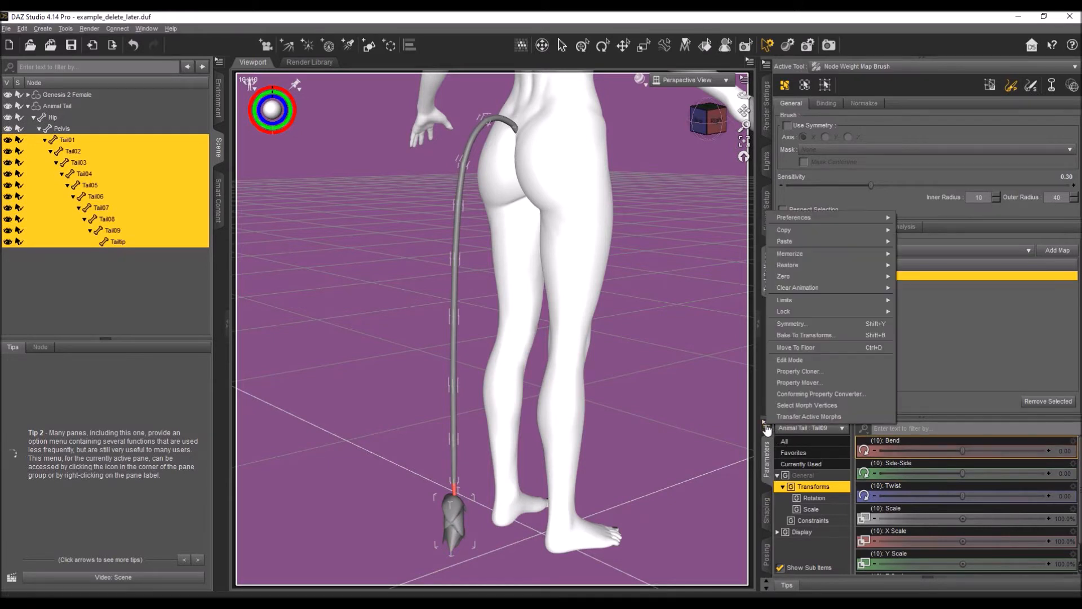
mouse_move(820, 217)
click(962, 453)
drag(962, 453, 959, 495)
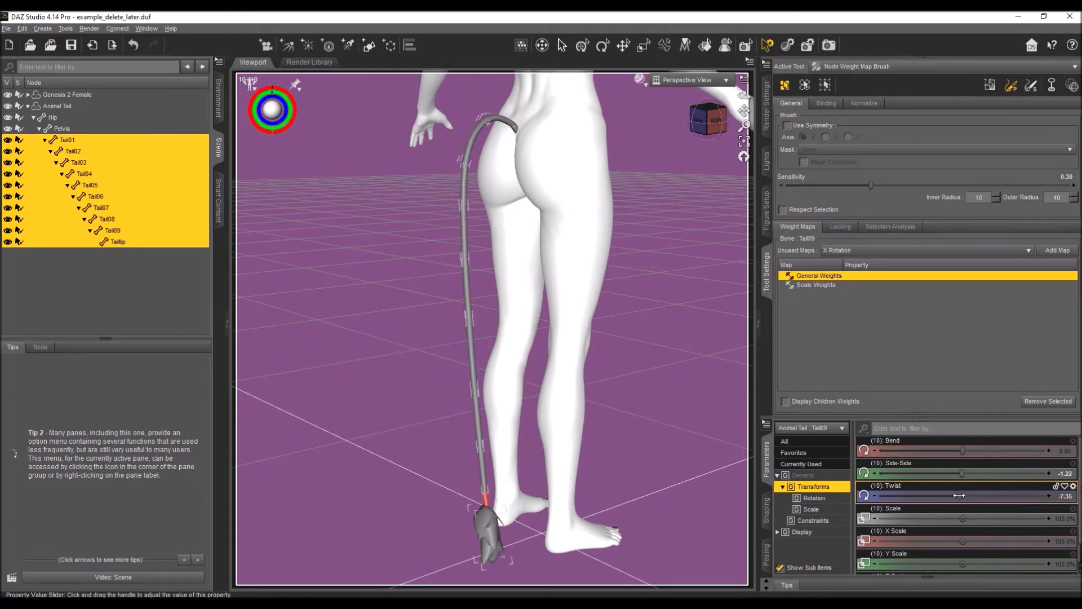
drag(708, 119, 648, 121)
click(721, 118)
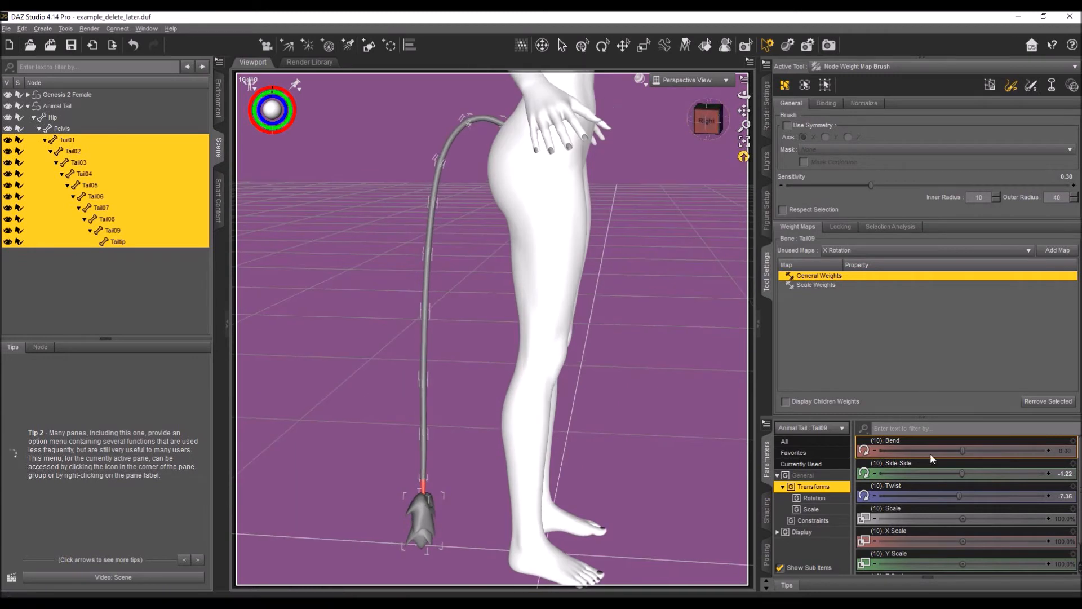
drag(962, 450, 962, 451)
- Raise the tail's base by setting the Bend of Tail01 to about 37.96, Tail02 to 61.22 and Tail03 to 52.65
drag(744, 111, 789, 197)
click(68, 140)
scroll(620, 250, up, 3)
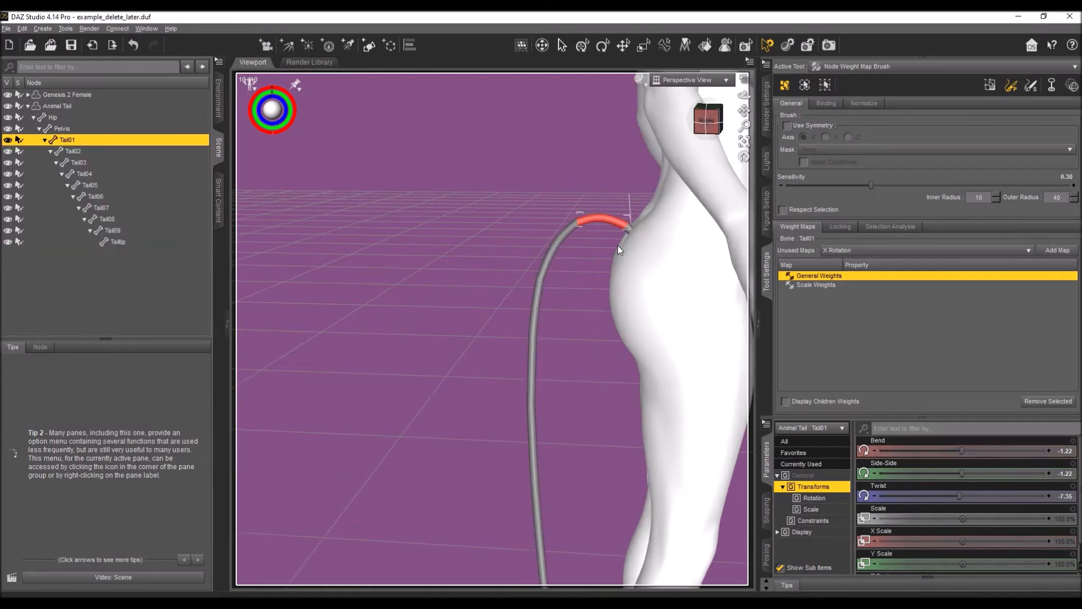
drag(962, 450, 980, 452)
click(89, 153)
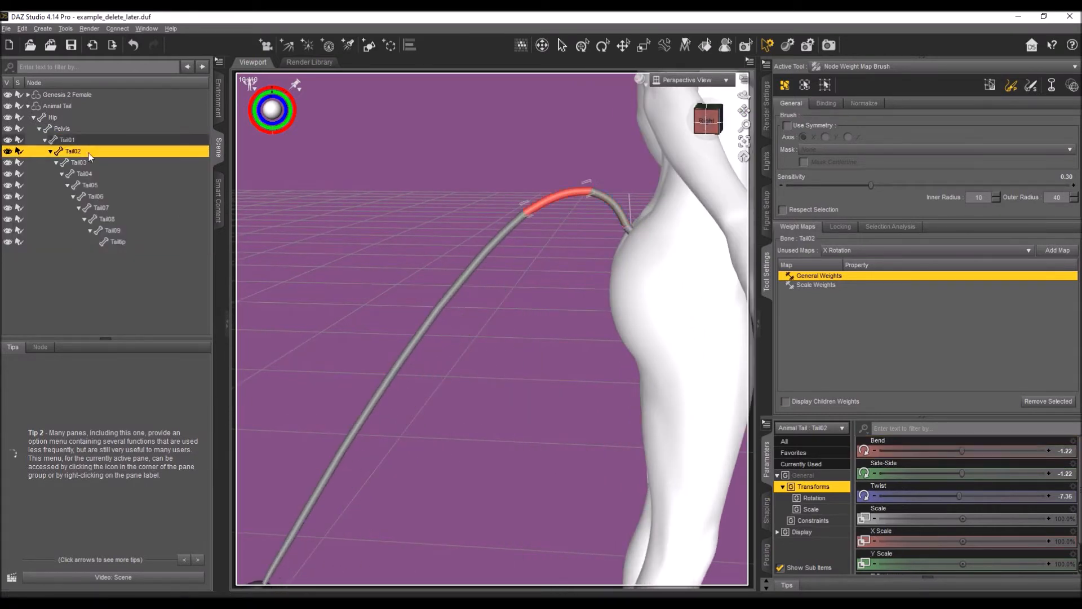
drag(963, 450, 990, 452)
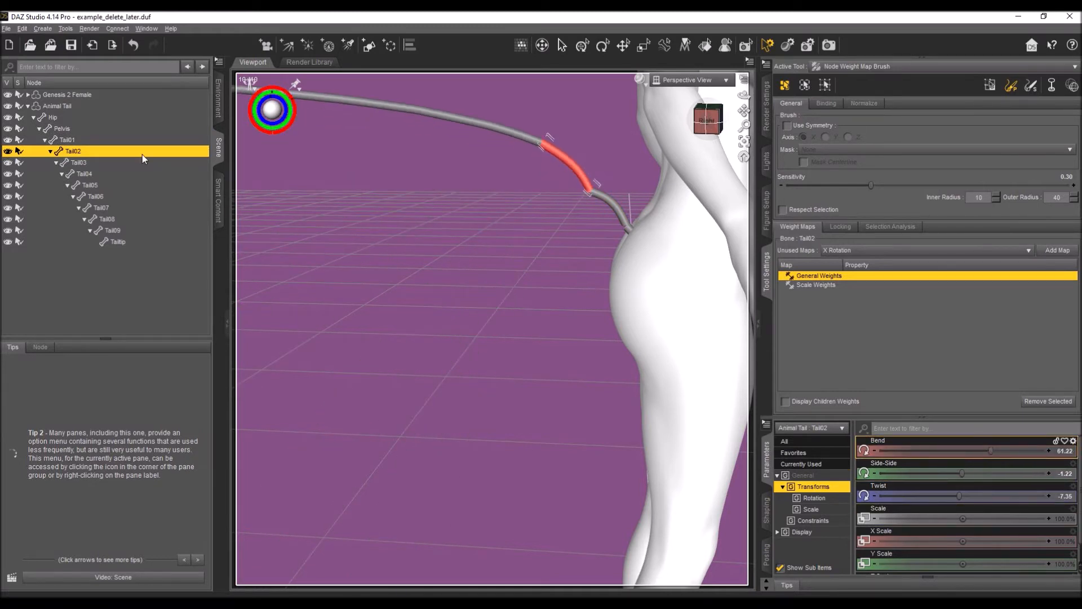
click(116, 163)
drag(962, 451, 986, 449)
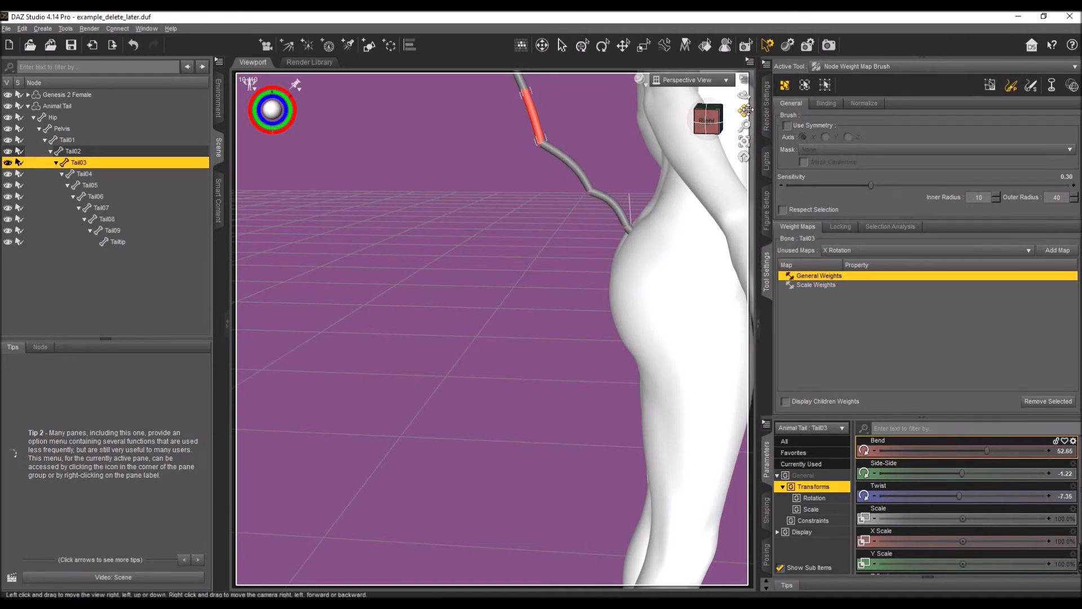
- Try a shared Bend of 55.10 on Tail01, Tail02 and Tail03, and undo the bends on these three bones
drag(744, 111, 744, 163)
click(69, 141)
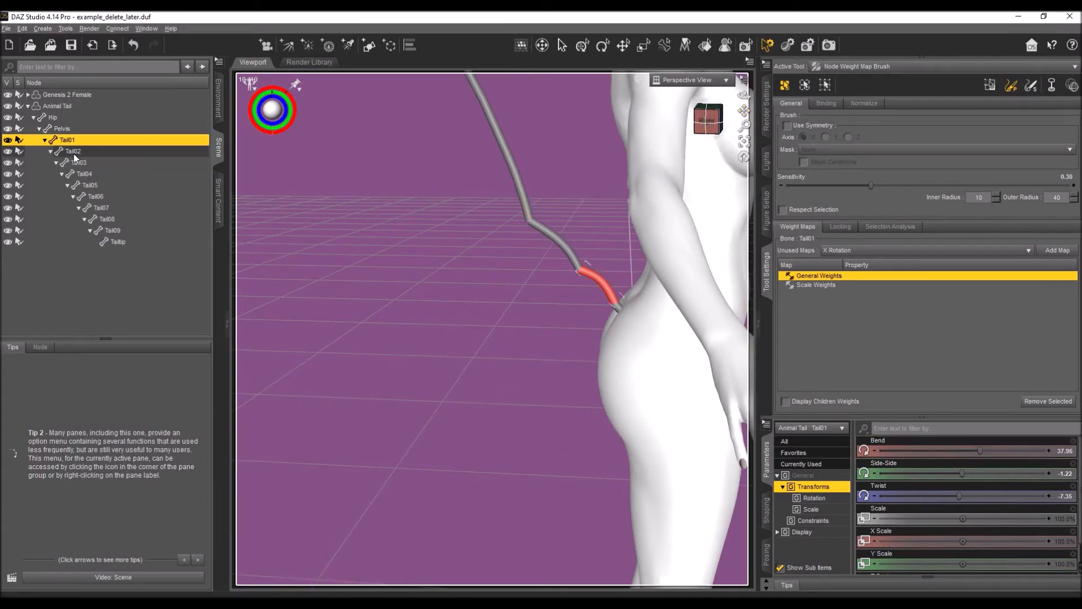
ctrl+click(74, 154)
ctrl+click(79, 162)
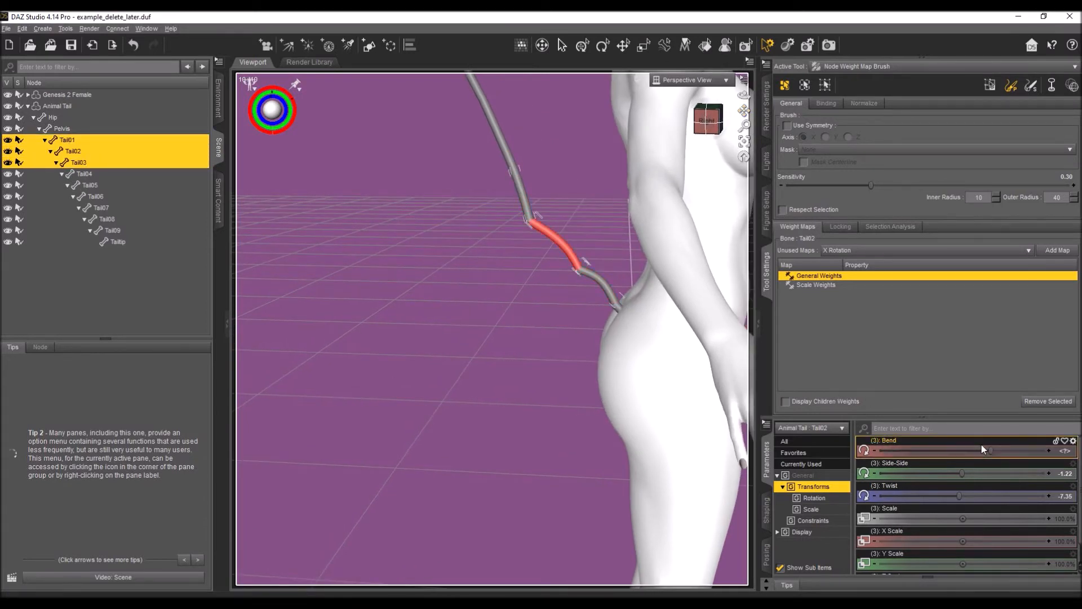
drag(984, 449, 987, 449)
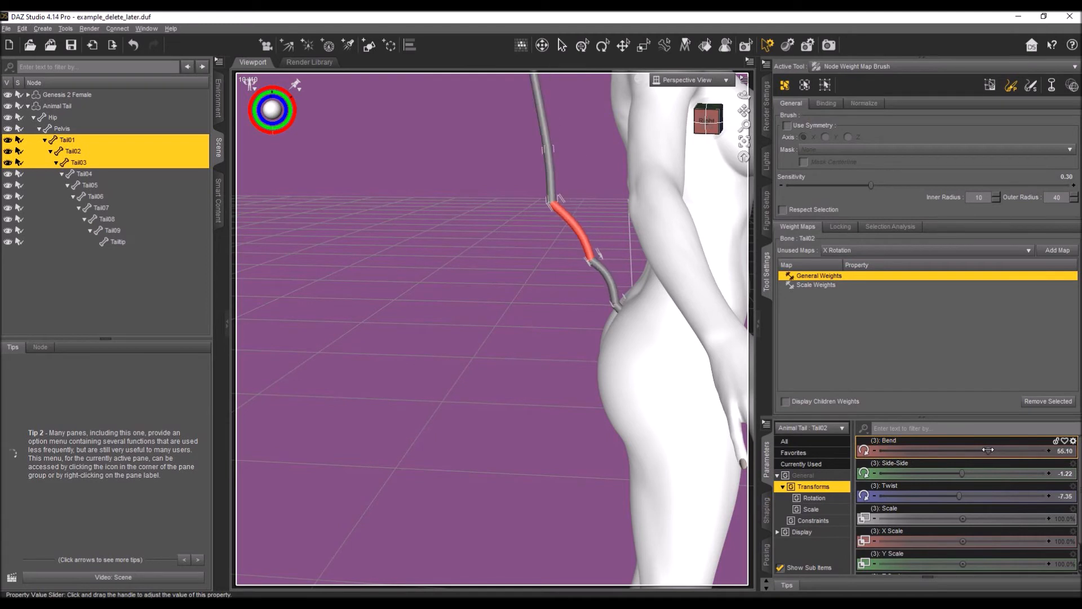
key(ctrl+z)
key(ctrl+z)
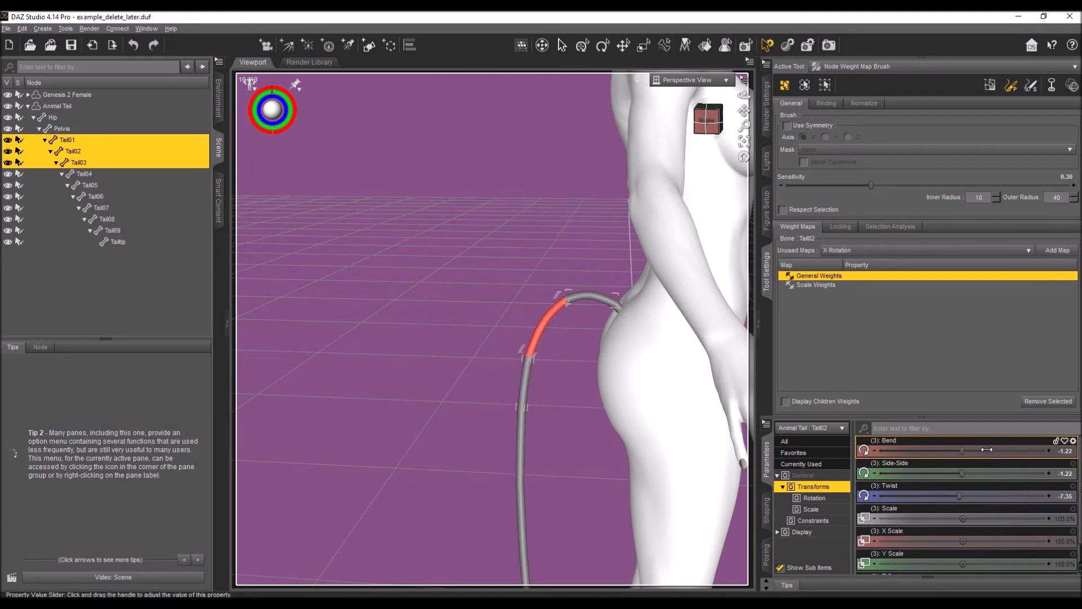
- Set the Bend of Tail01, Tail02 and Tail03 together to about 57.55
click(83, 163)
shift+click(67, 139)
drag(960, 450, 989, 449)
scroll(540, 282, down, 3)
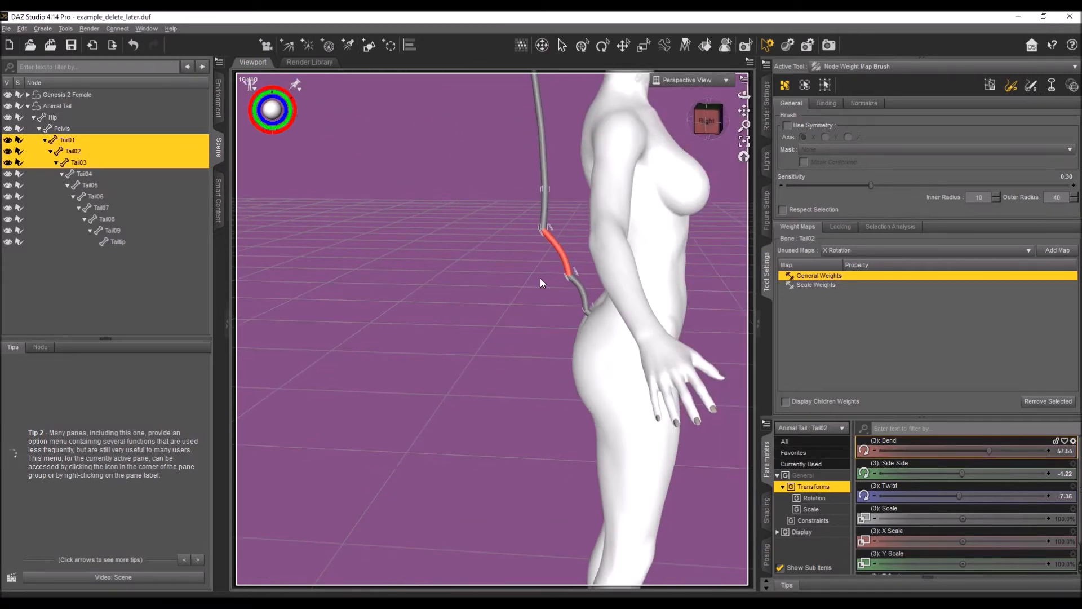
- Select Tail02 through Tailtip and set their Side-Side to about -4.90 and Bend to about 28.16
drag(735, 120, 236, 164)
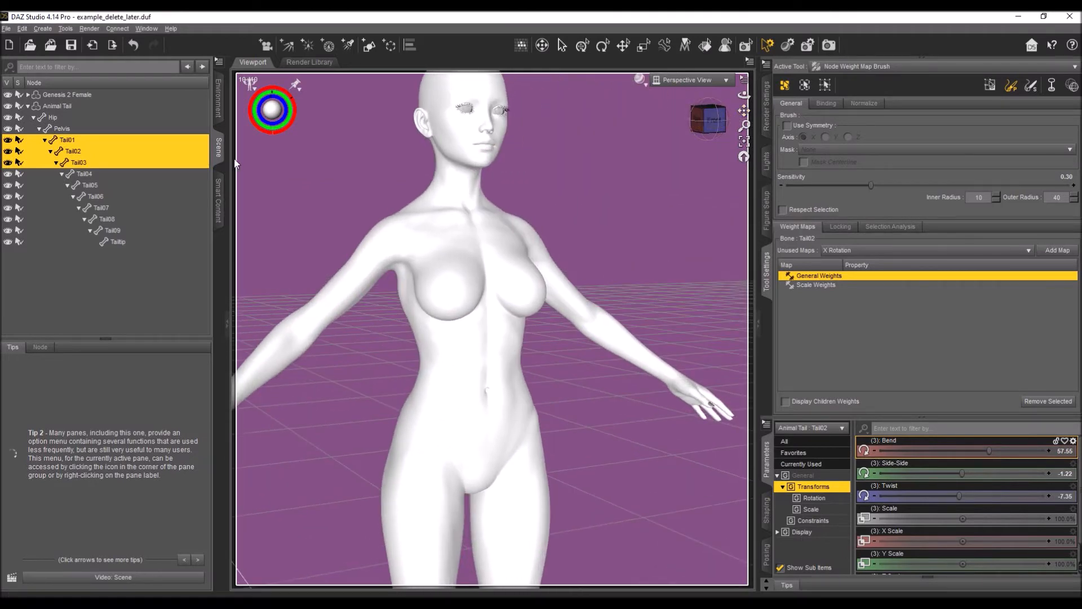
shift+click(118, 243)
click(711, 120)
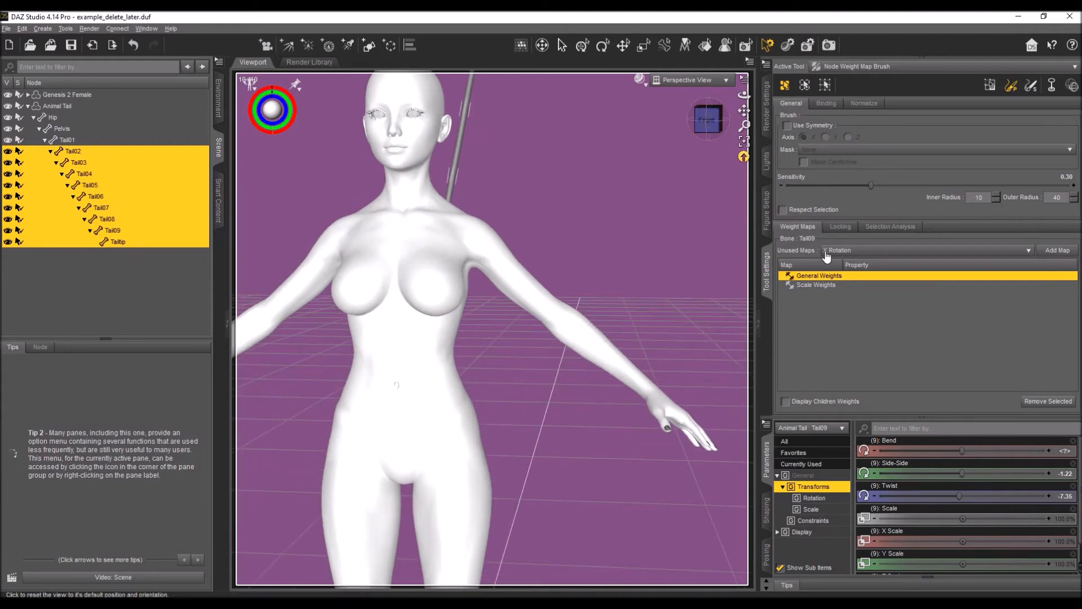
mouse_move(961, 471)
mouse_down()
mouse_move(970, 471)
mouse_move(959, 472)
mouse_up()
click(711, 134)
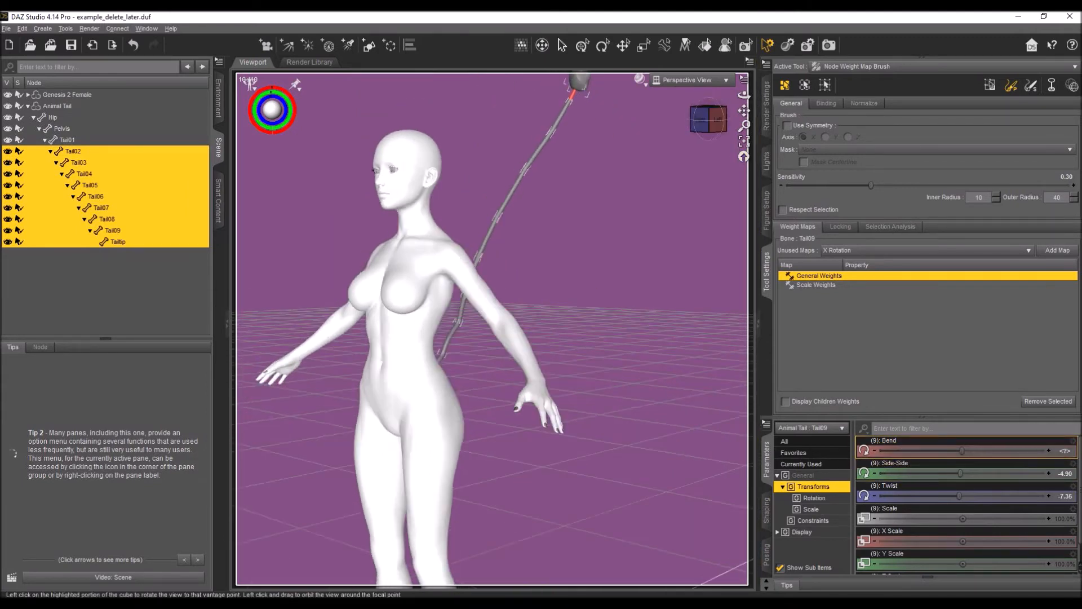
drag(961, 449, 977, 450)
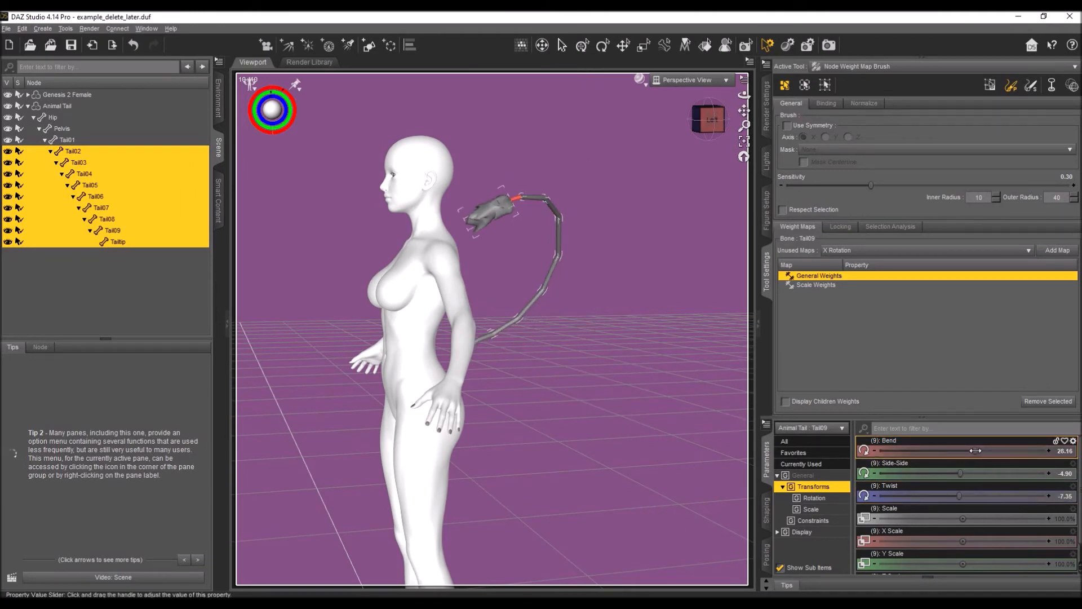
- Curl Tail02 through Tailtip further with Bend about 31.84 and swing them sideways with Side-Side about 2.45
click(700, 134)
click(711, 131)
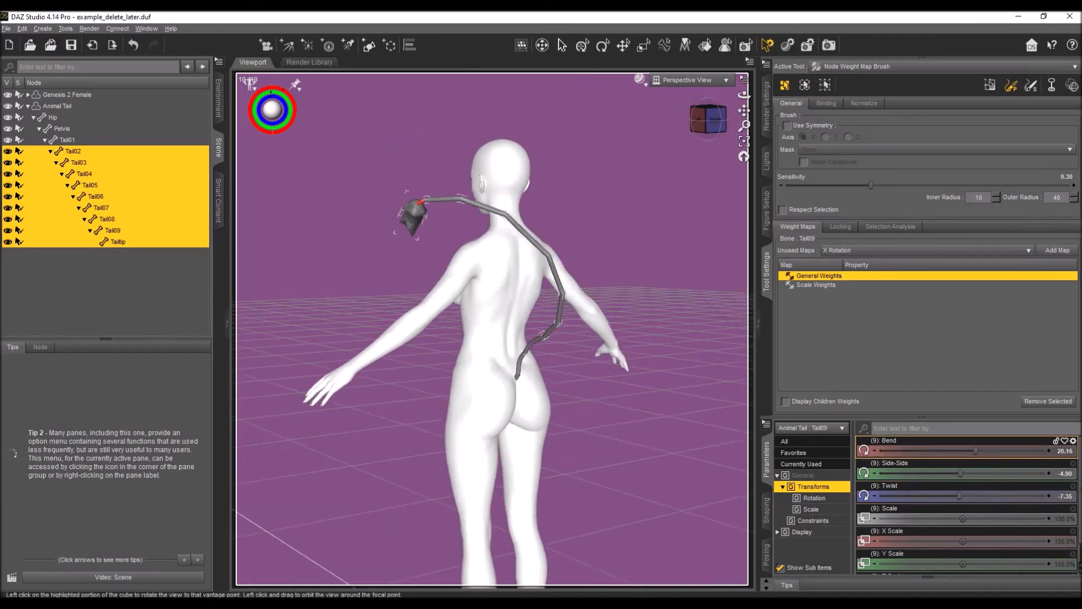
drag(711, 132, 744, 119)
drag(744, 111, 744, 128)
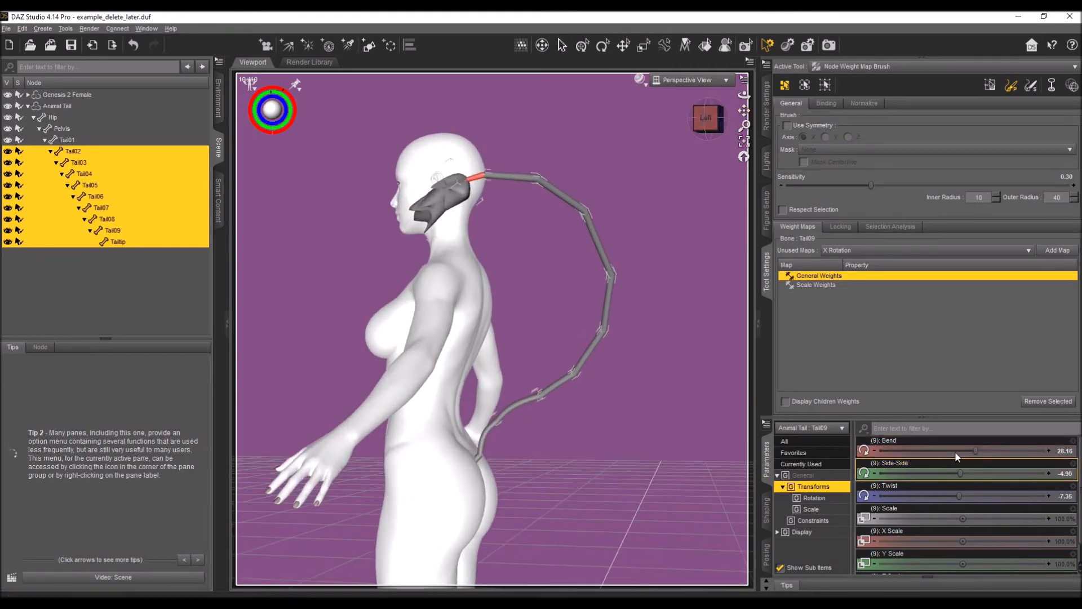
drag(975, 451, 977, 450)
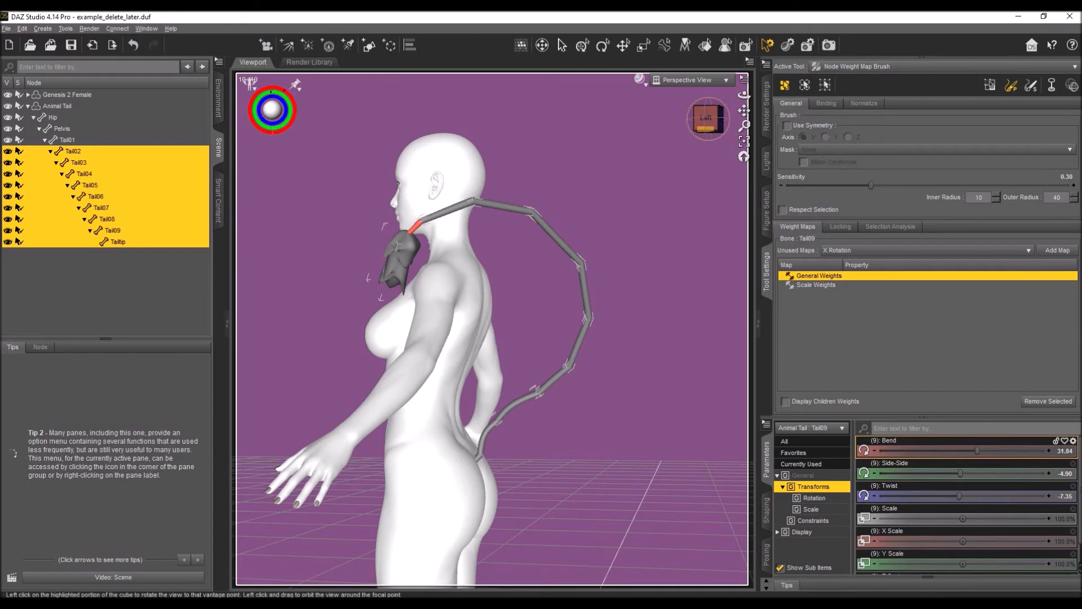
click(712, 131)
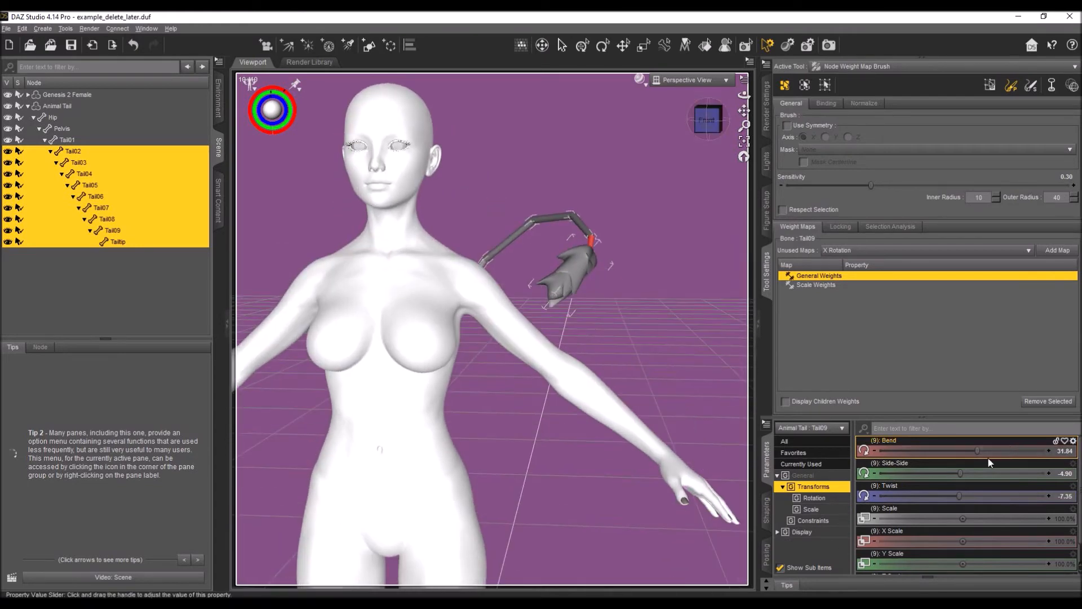
drag(960, 473, 963, 472)
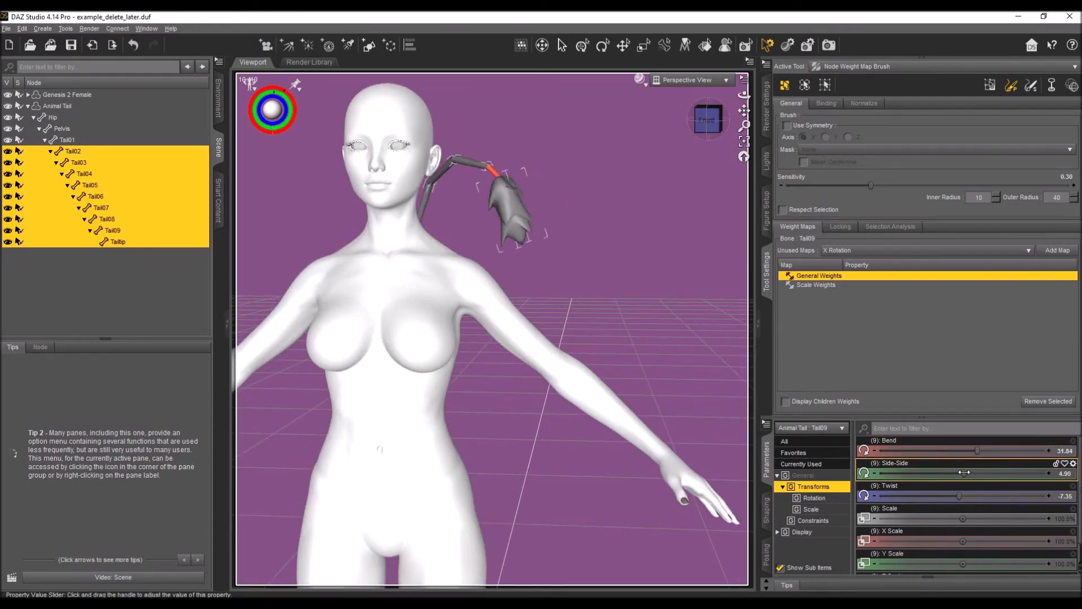
drag(687, 113, 543, 145)
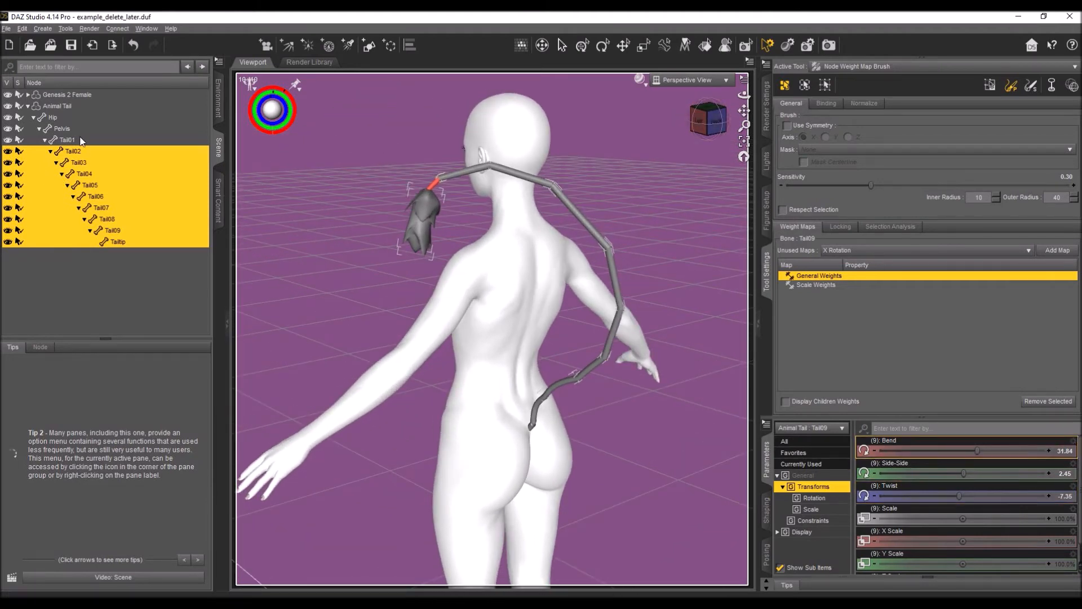
- Select all Animal Tail bones from Hip to Tailtip and select all of the tail's geometry for weight editing
click(49, 116)
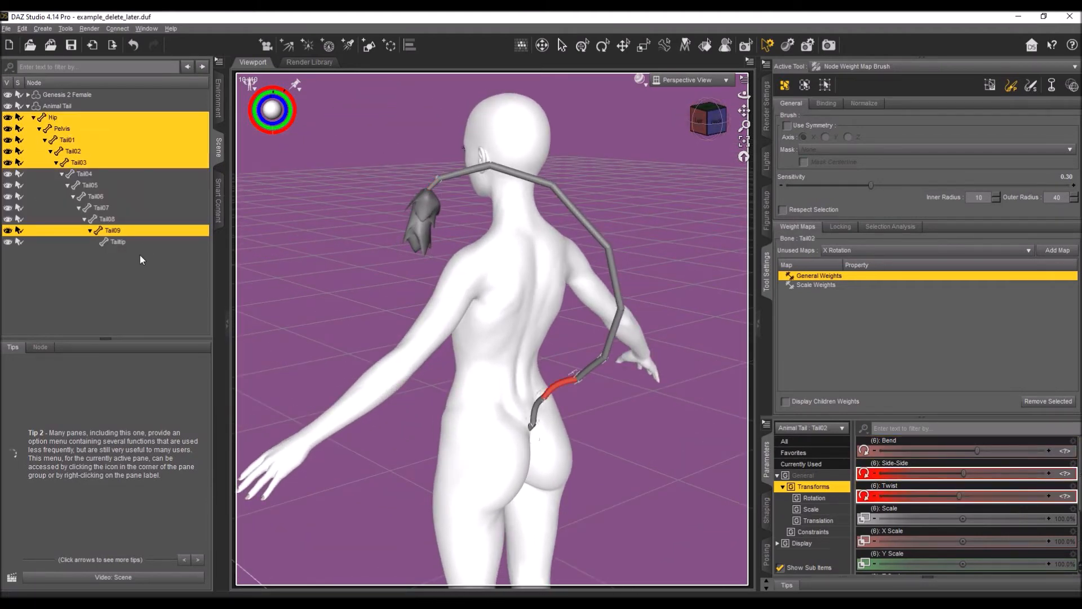
click(121, 241)
shift+click(65, 119)
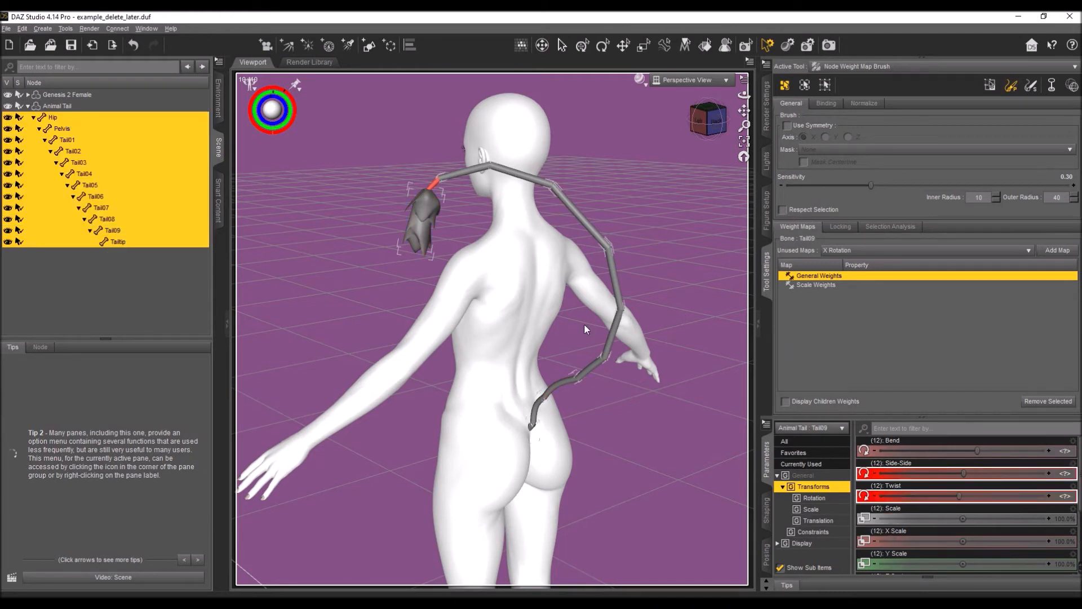
right_click(337, 219)
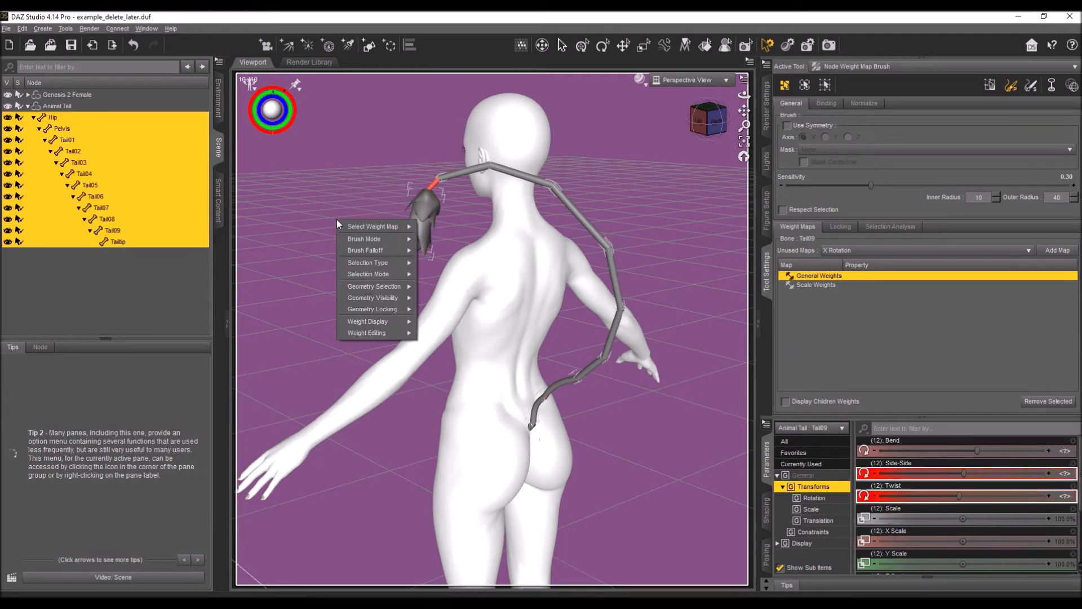
mouse_move(387, 296)
mouse_move(384, 320)
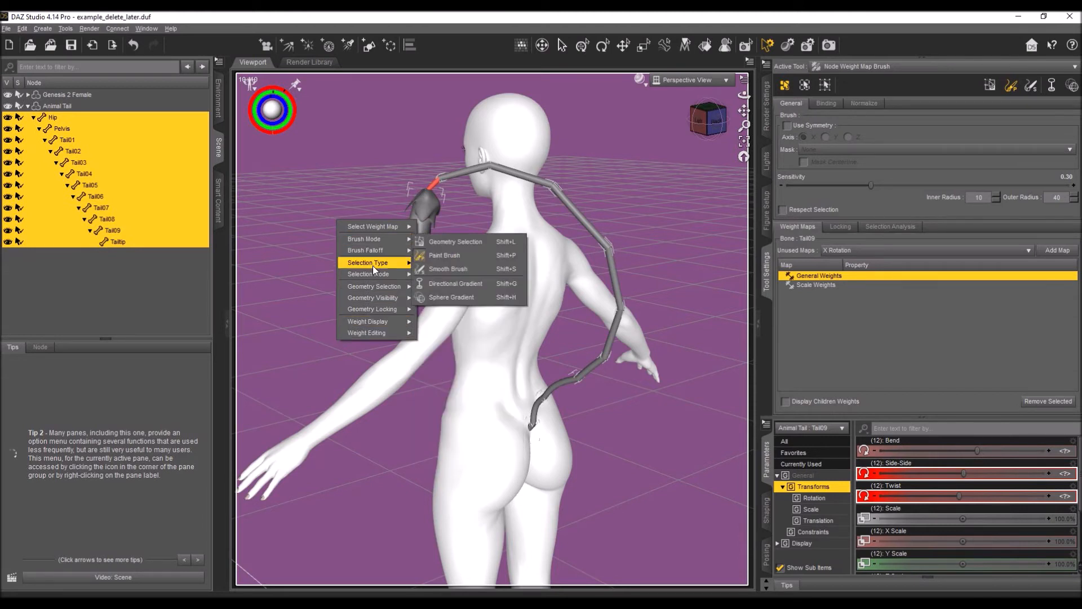
mouse_move(375, 275)
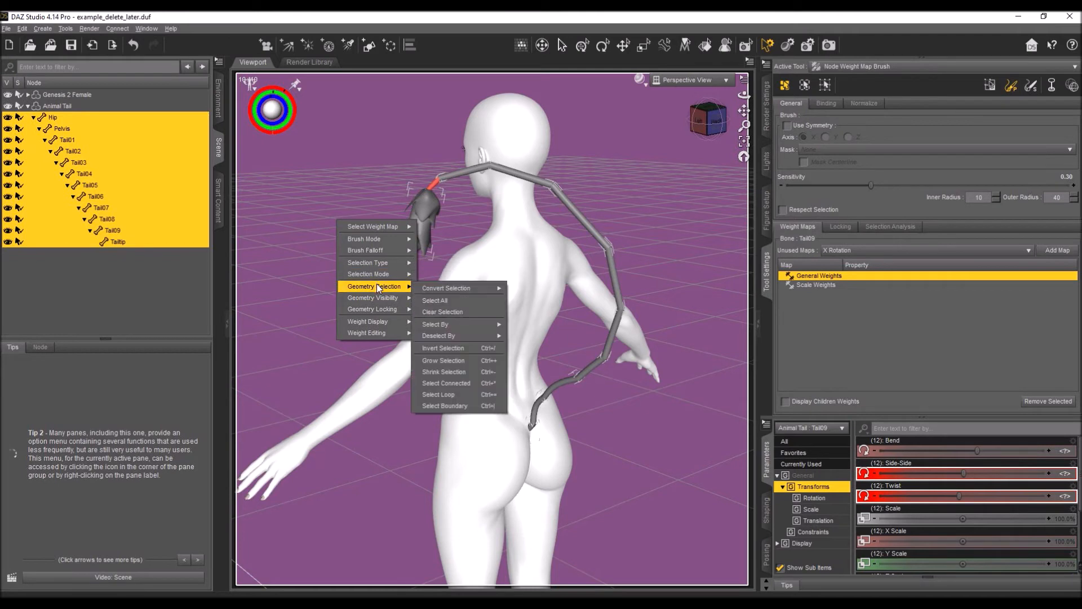
click(446, 297)
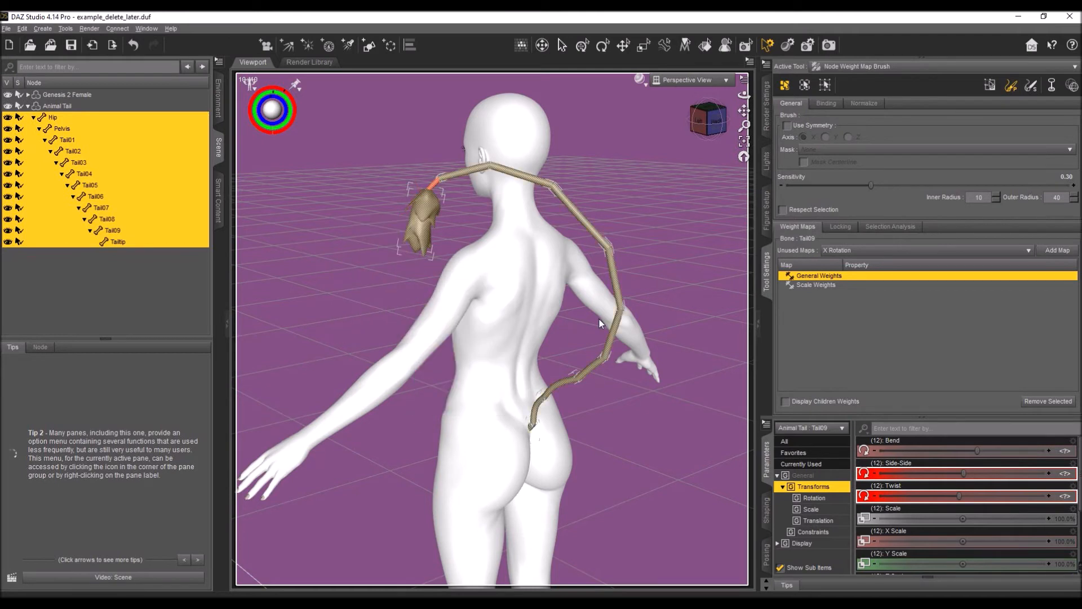
- Smooth the weights of the selected tail faces with Restrict Influence enabled
right_click(326, 225)
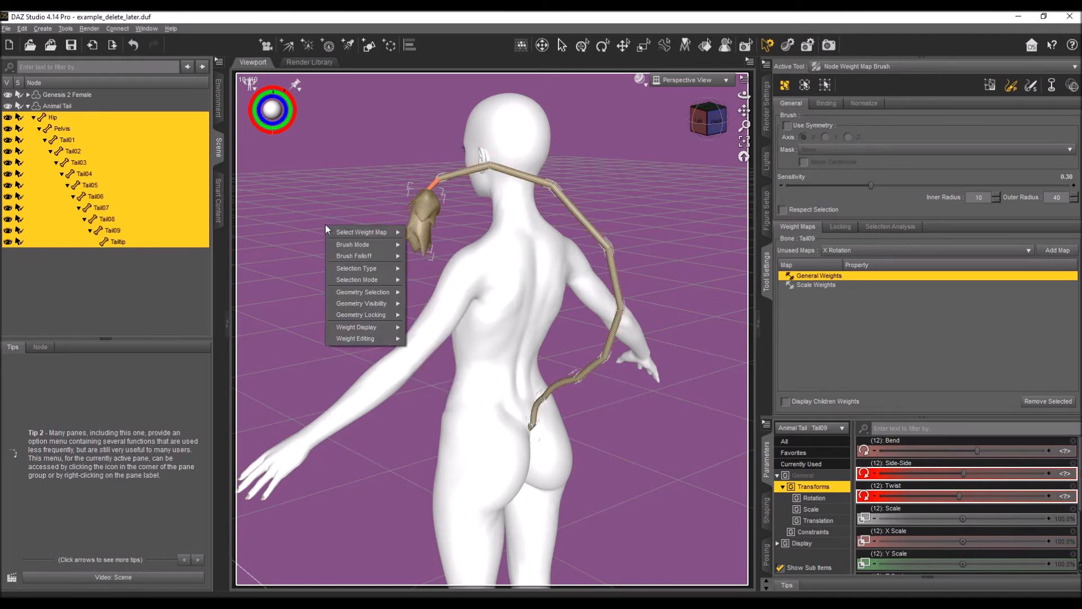
mouse_move(377, 336)
click(427, 352)
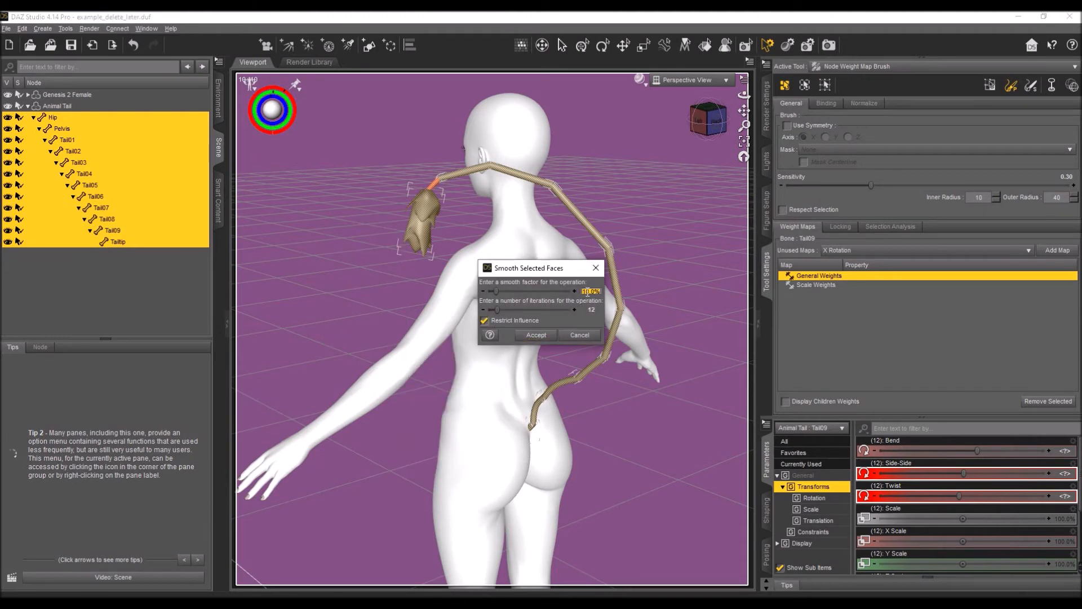
click(591, 310)
click(530, 335)
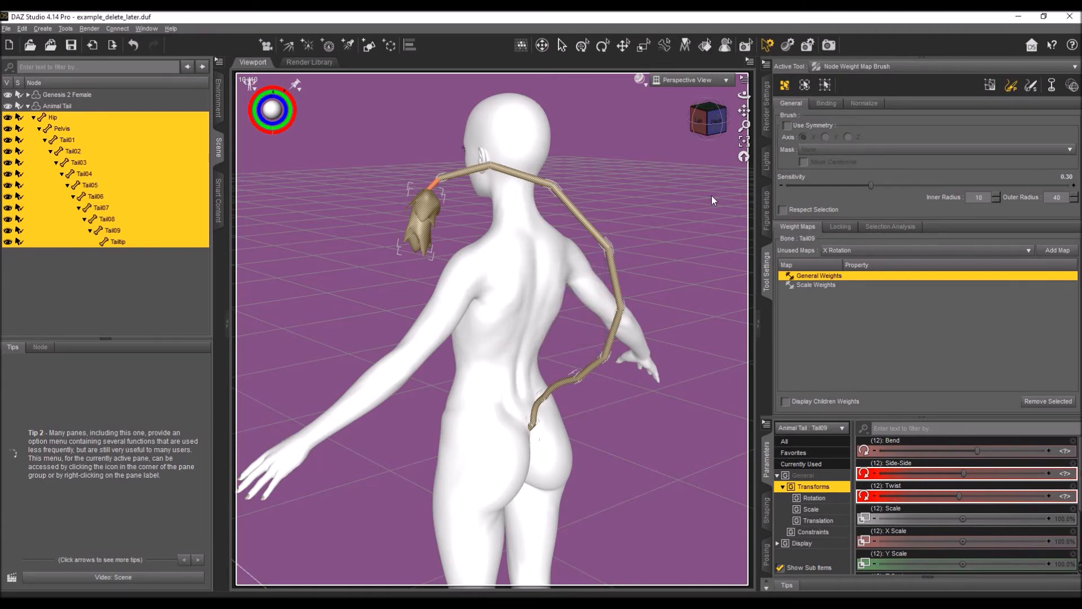
- Rotate Tail08 with the Universal tool to about Bend 30.83, Side-Side -32.93 and Twist 1.93
mouse_move(707, 119)
mouse_down()
mouse_move(660, 121)
mouse_move(704, 125)
mouse_up()
click(704, 125)
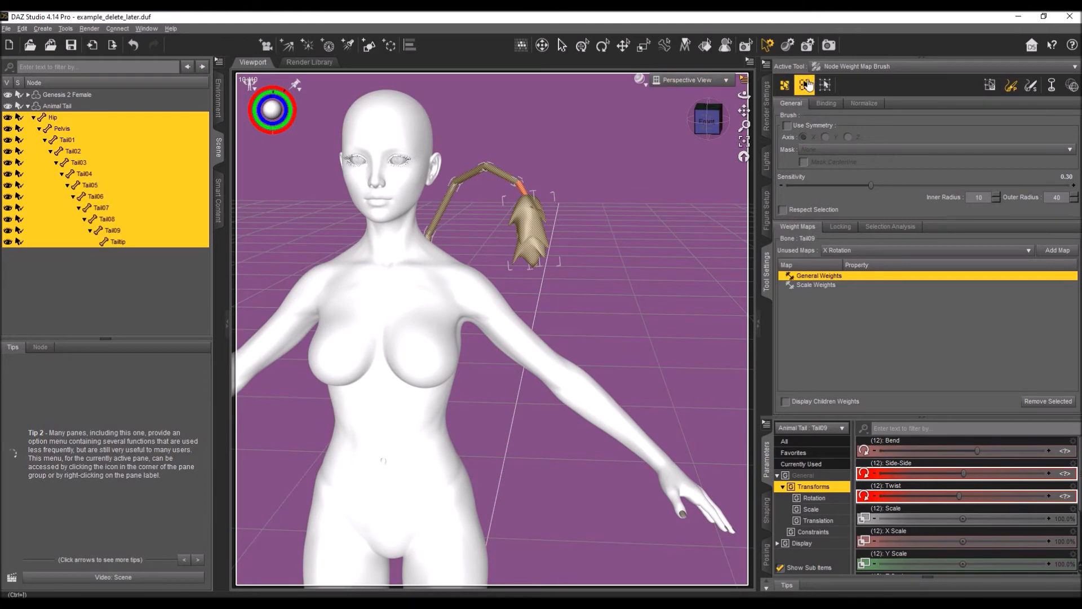
click(583, 45)
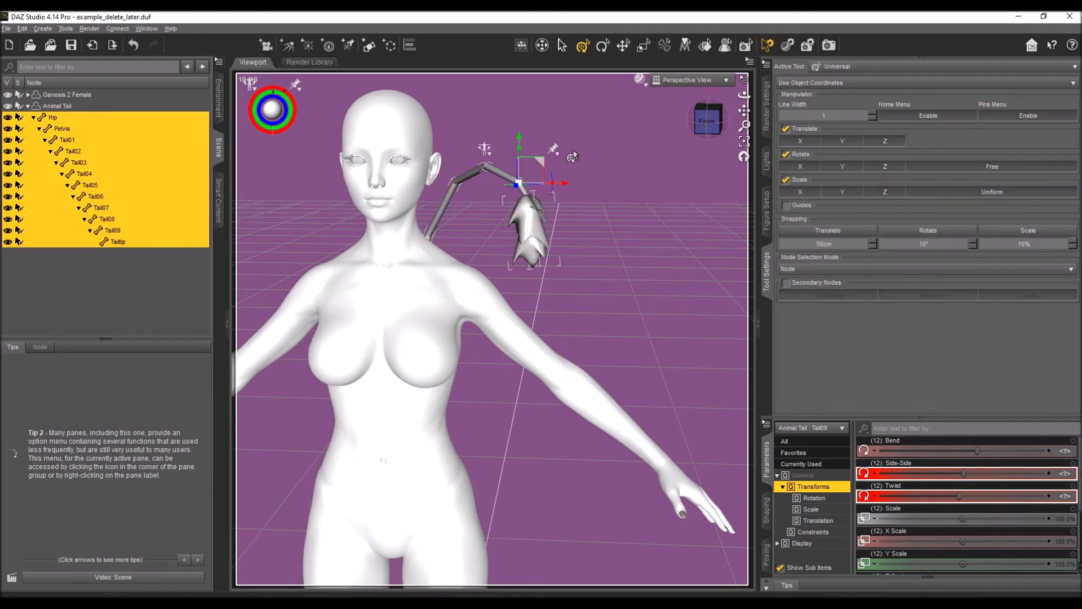
click(496, 182)
drag(707, 120, 685, 141)
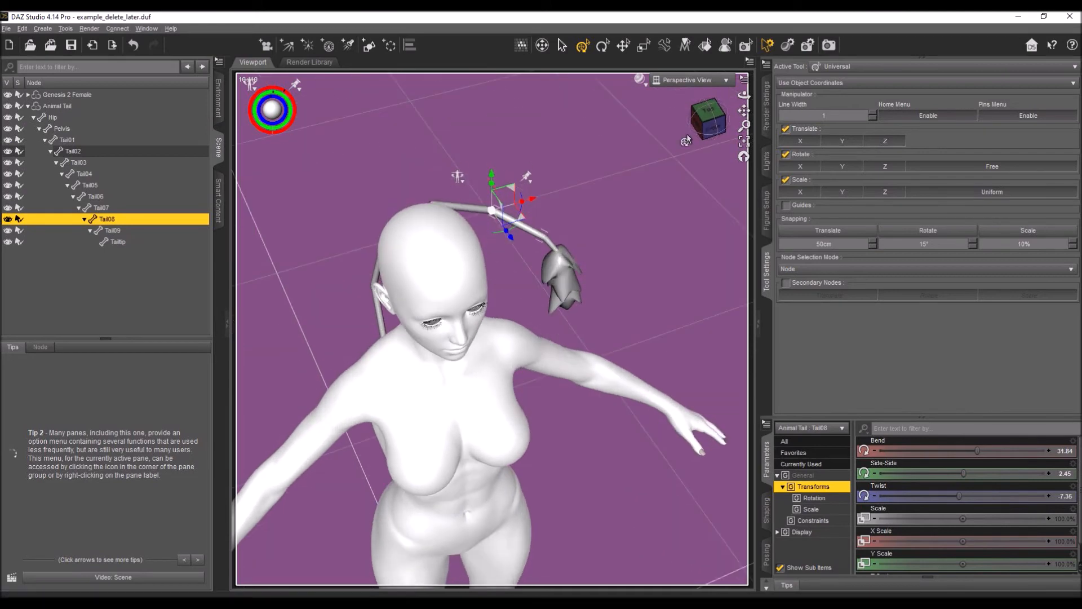
mouse_move(501, 236)
mouse_down()
mouse_move(496, 226)
mouse_move(499, 240)
mouse_up()
click(713, 126)
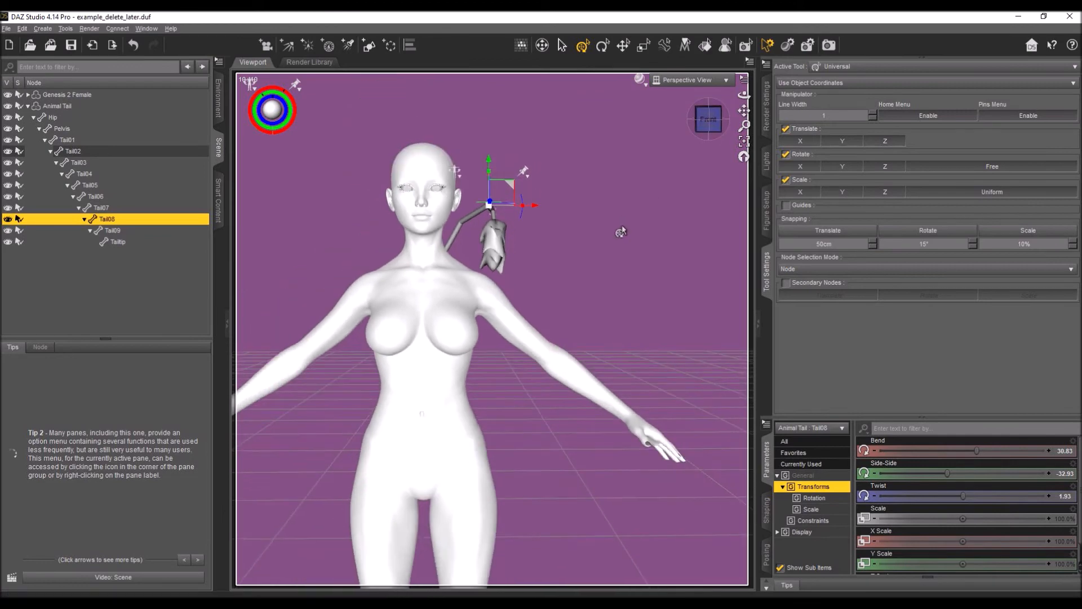
click(702, 119)
mouse_move(706, 119)
mouse_down()
mouse_move(1037, 134)
mouse_move(697, 130)
mouse_up()
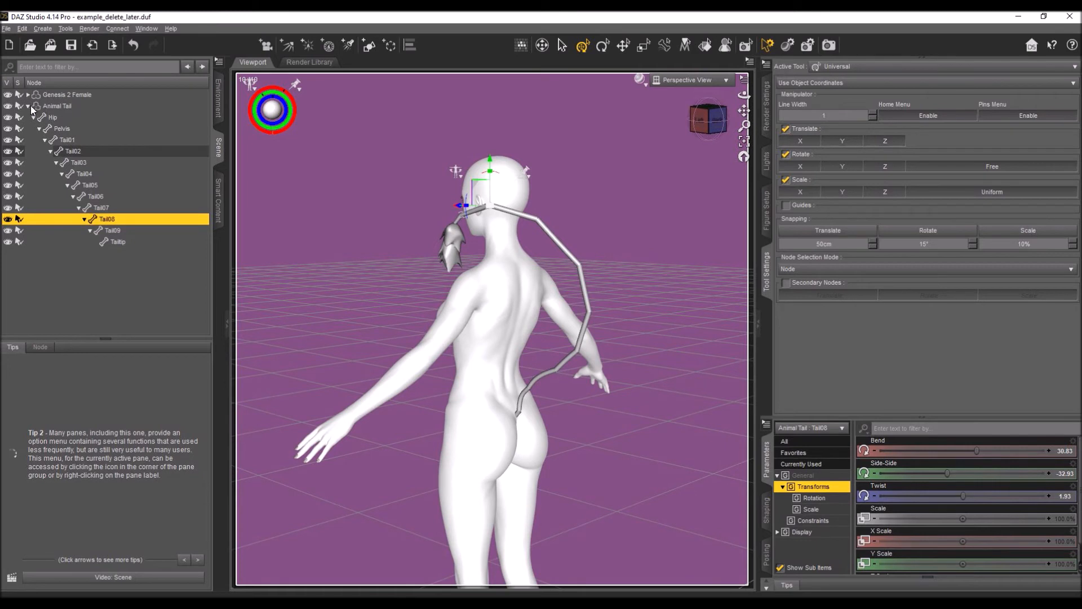
- Expand the Genesis 2 Female hierarchy and parent the Animal Tail figure to her Pelvis bone
click(58, 106)
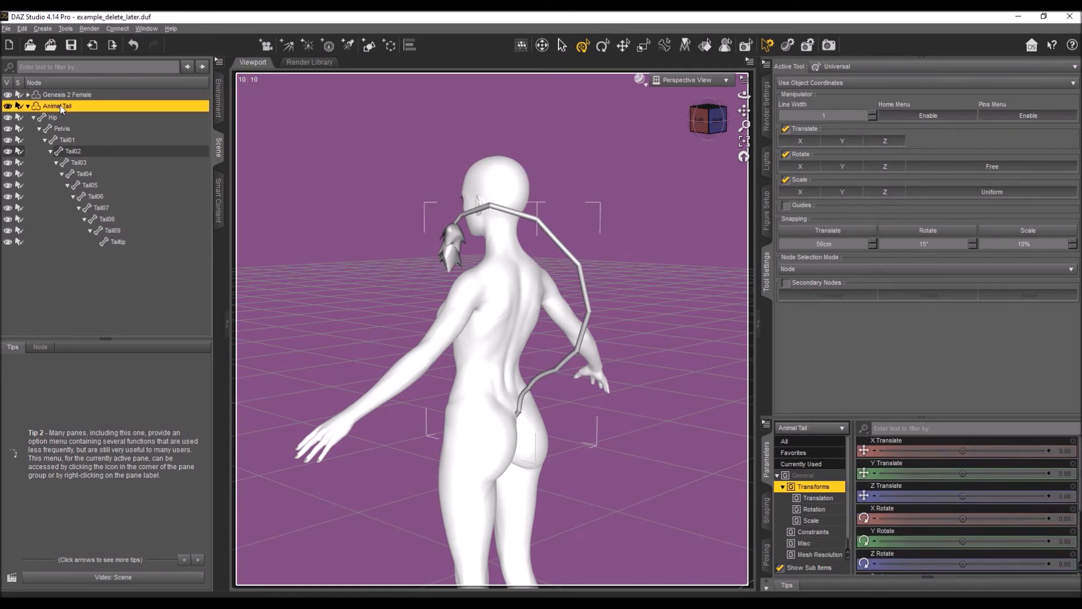
click(27, 95)
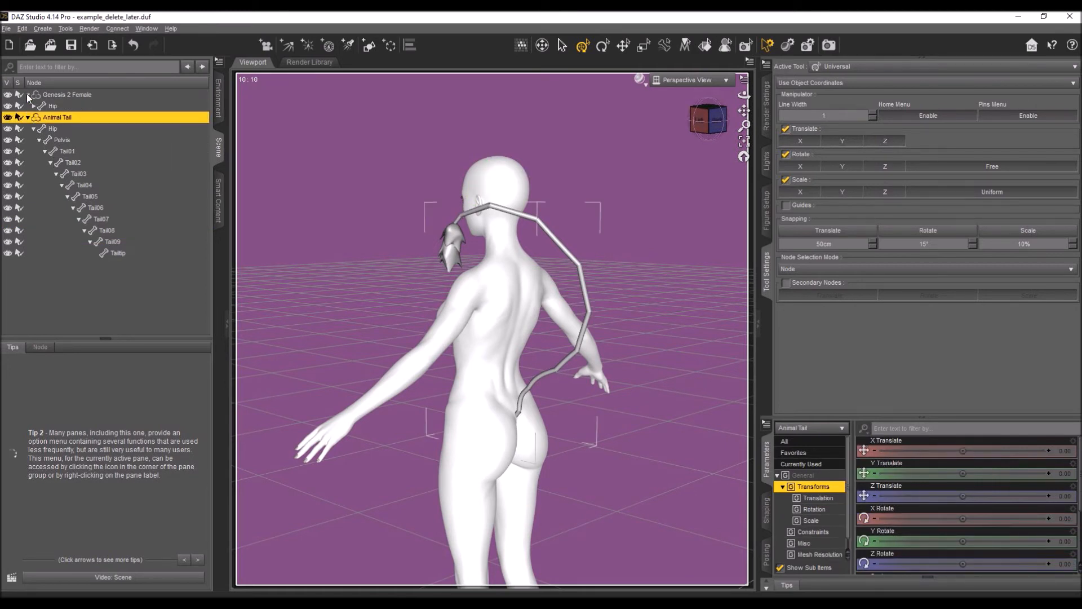
click(33, 106)
click(45, 128)
click(45, 140)
click(39, 151)
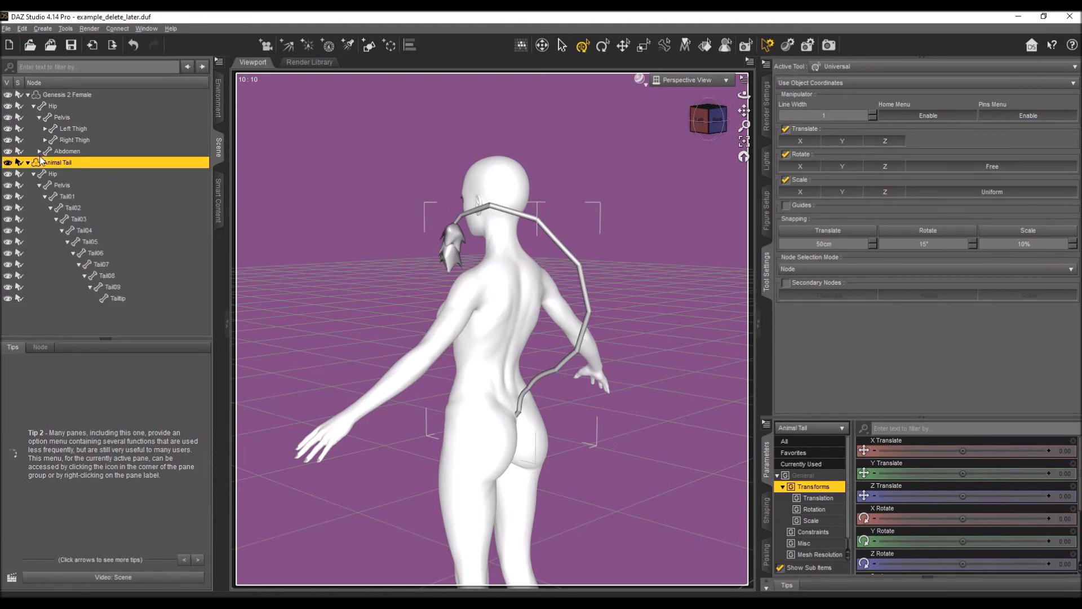
drag(41, 165, 52, 120)
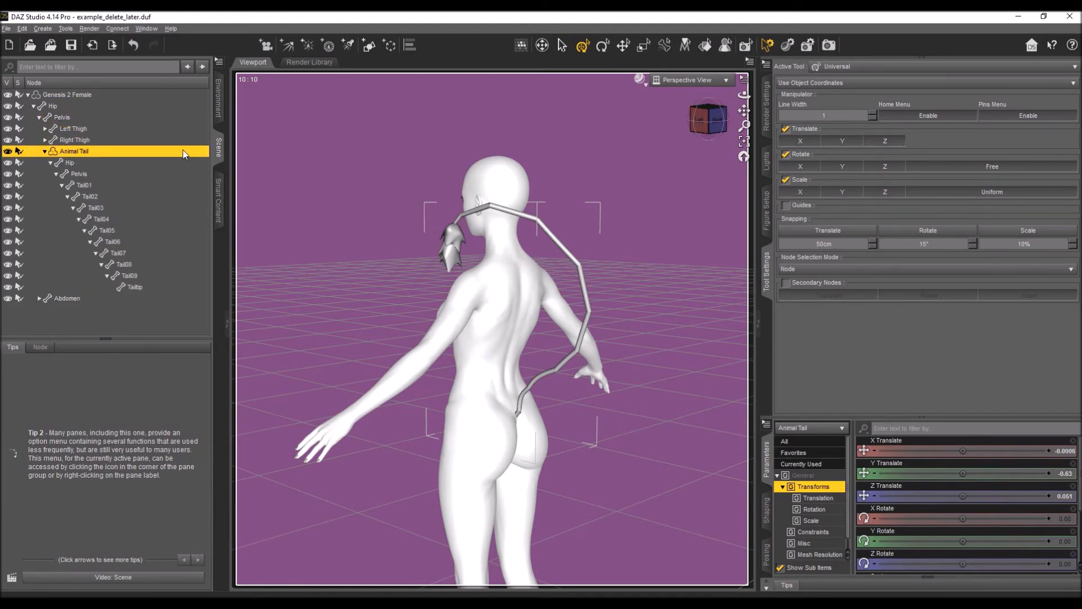
- Move Genesis 2 Female to about X 2.68 and Z -6.67 to test that the parented tail follows
click(66, 93)
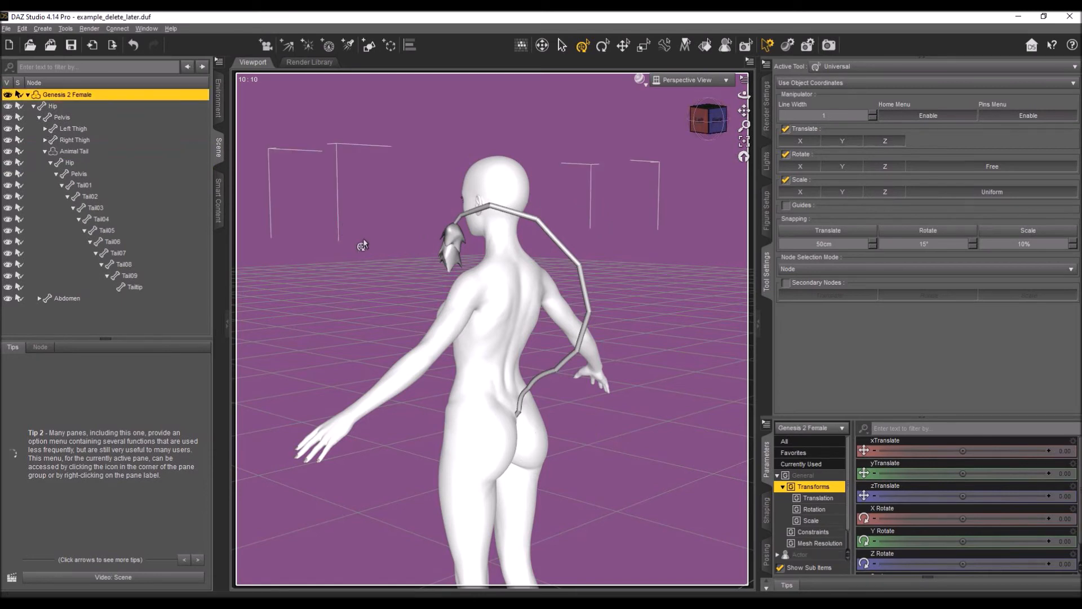
scroll(367, 238, down, 5)
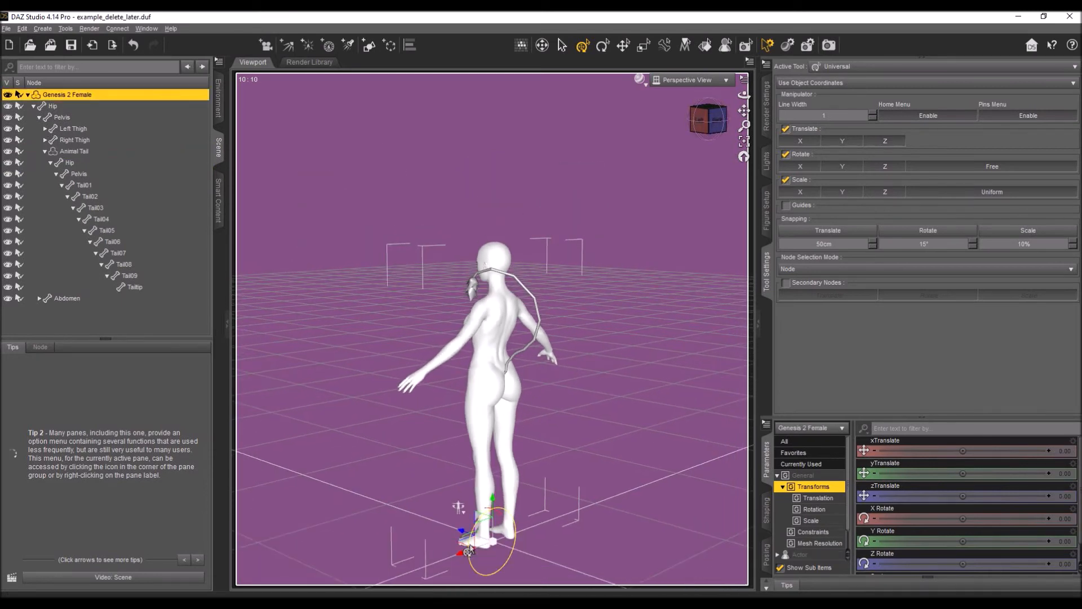
drag(463, 546, 460, 515)
click(704, 120)
mouse_move(705, 120)
mouse_down()
mouse_move(679, 121)
mouse_move(707, 120)
mouse_up()
scroll(673, 166, up, 5)
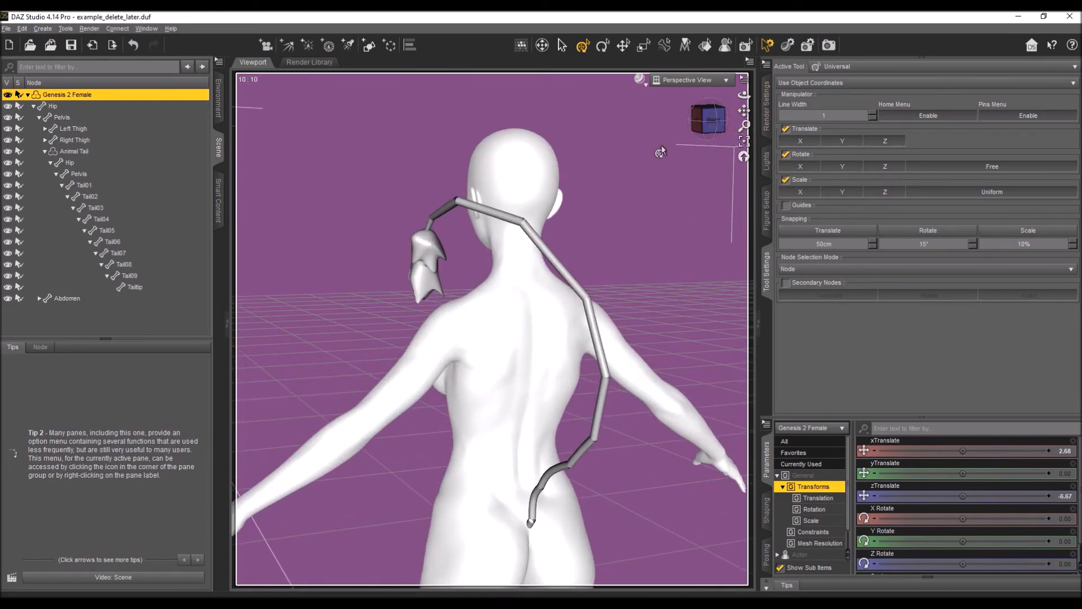
- Choose 3Delight as the engine in the render settings and inspect the figure from front and back
click(767, 120)
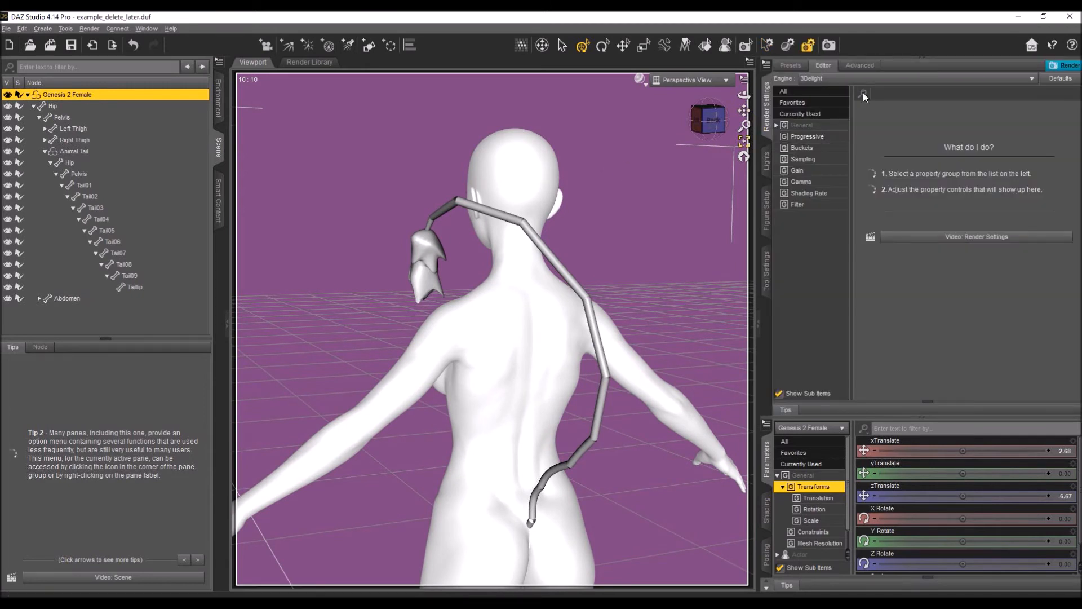
click(813, 81)
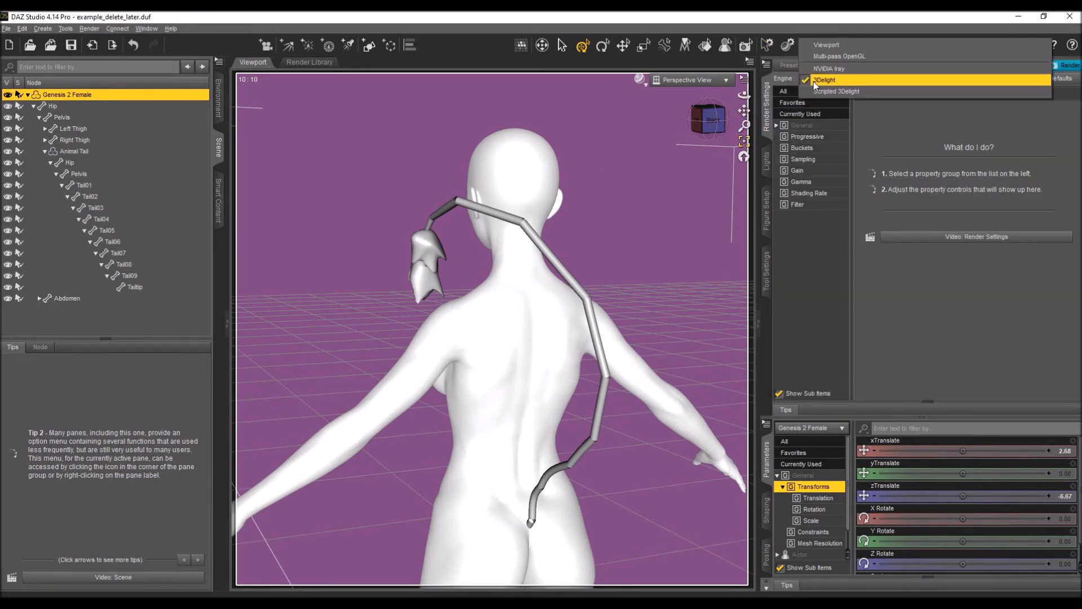
click(860, 79)
click(696, 125)
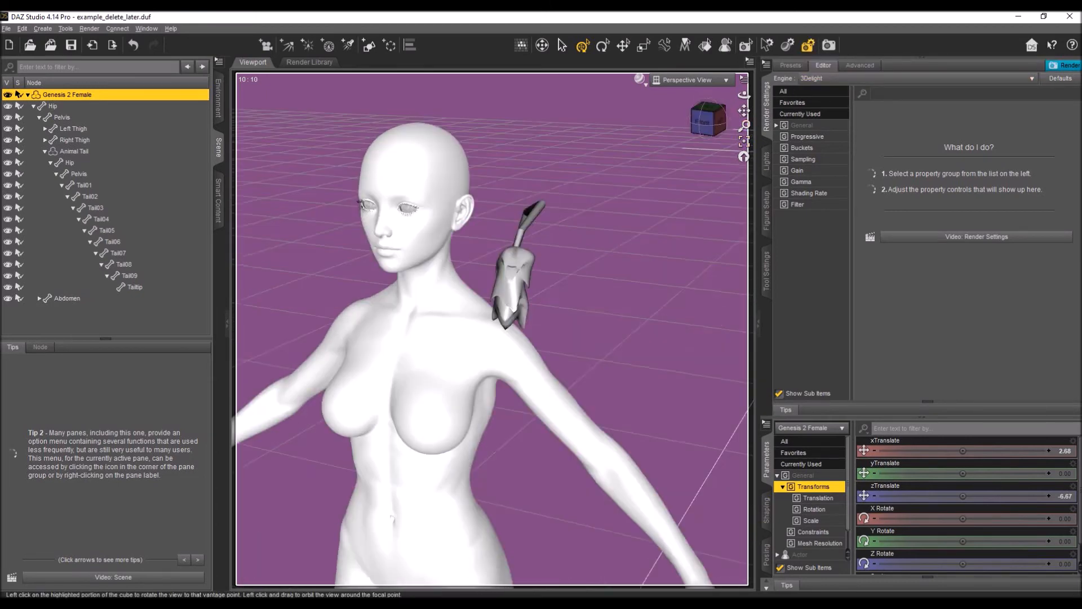
click(707, 121)
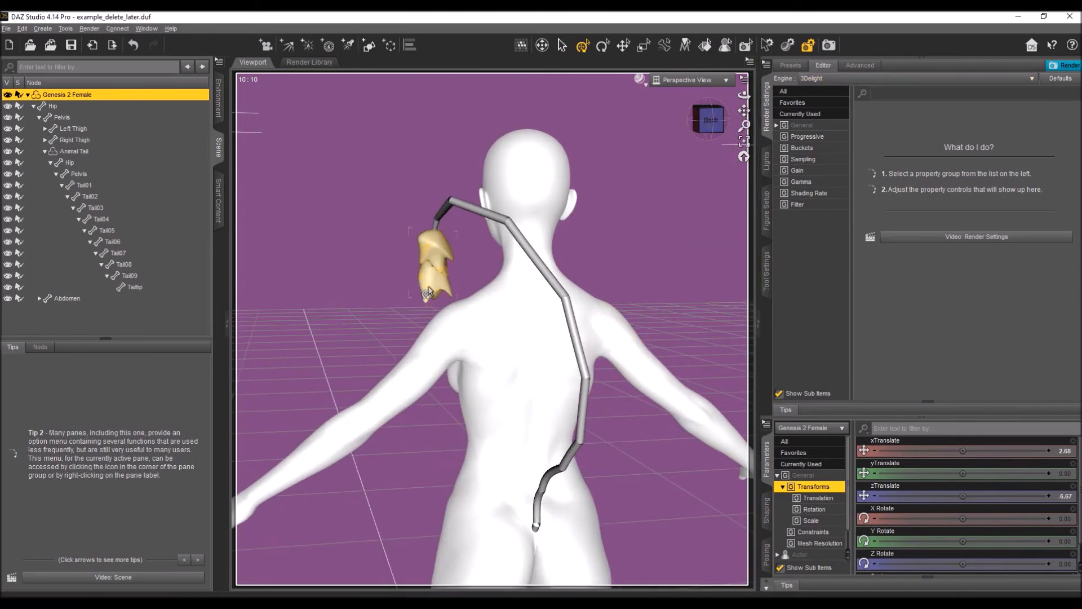
- Select Animal Tail, show its surface settings and set the Lighting Model of its surfaces to Matte
click(65, 154)
scroll(773, 510, down, 3)
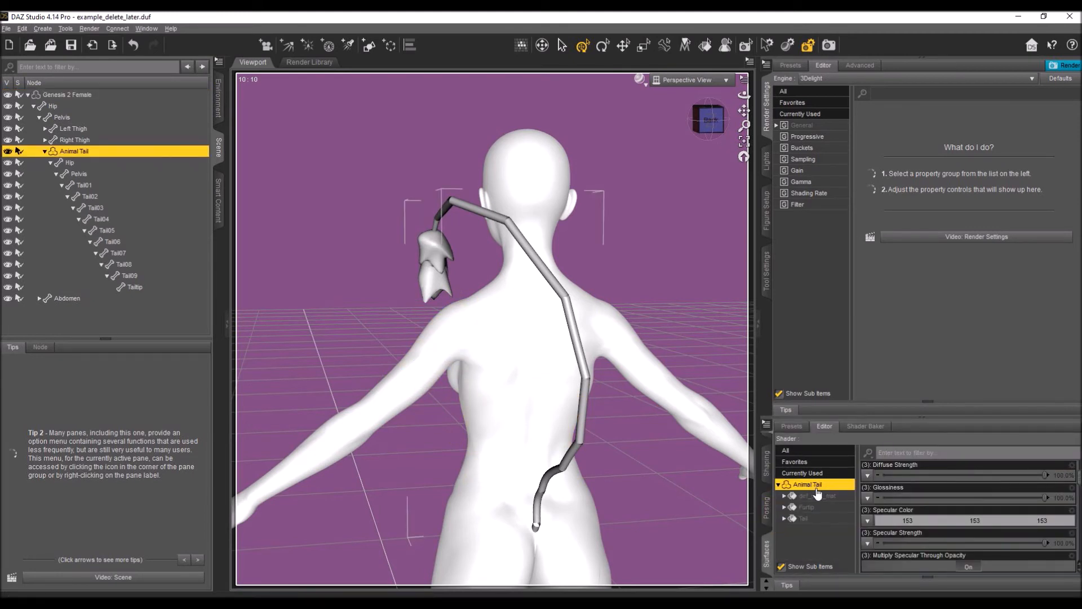
click(818, 492)
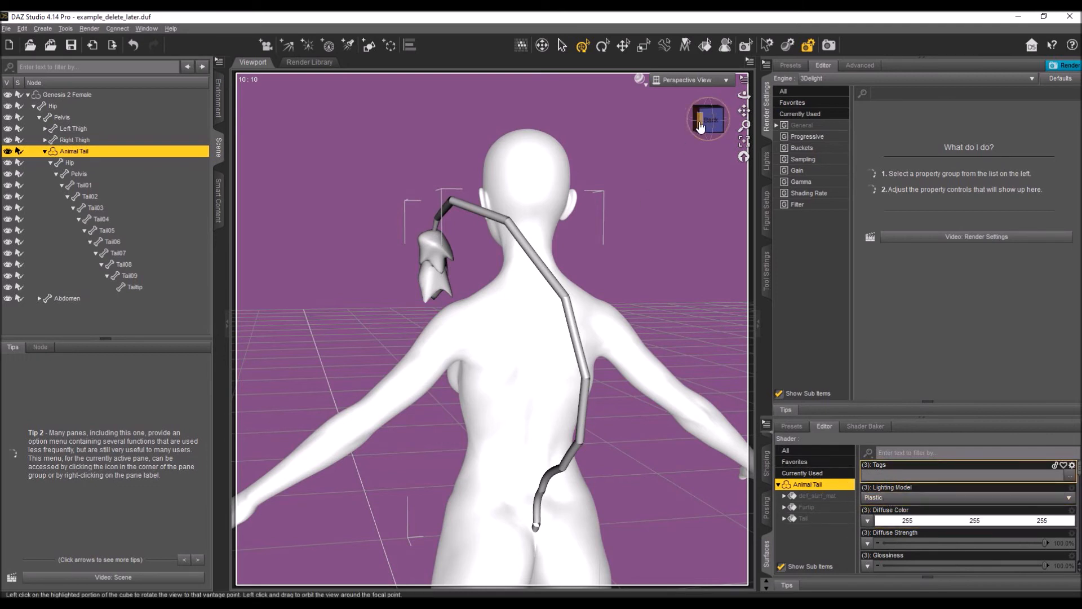
drag(708, 120, 638, 124)
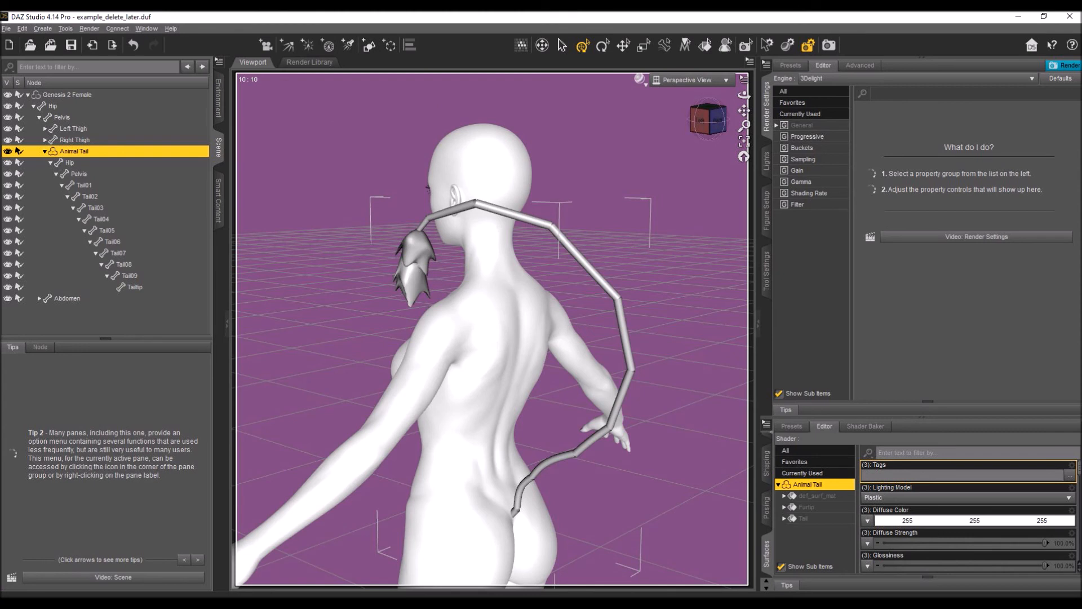
click(825, 79)
click(827, 80)
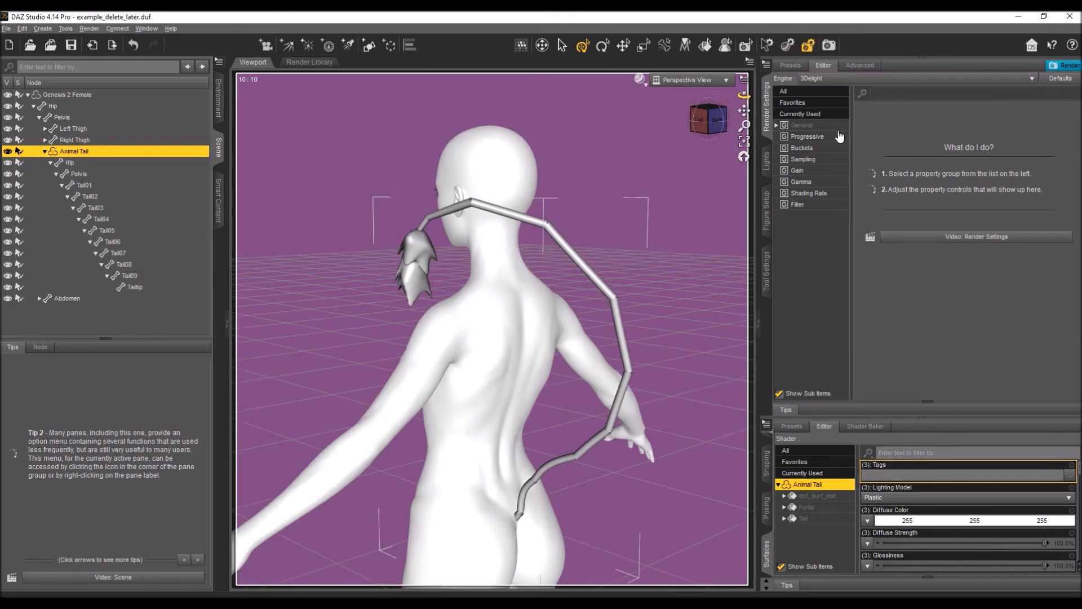
click(879, 499)
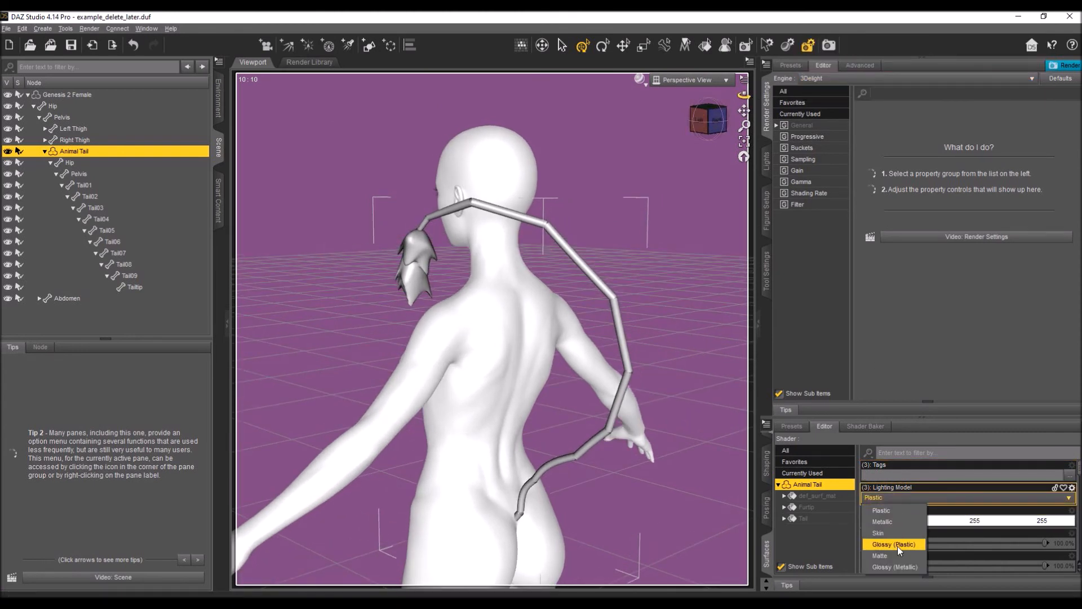
click(882, 555)
- Assign brunette.jpg from the Hair textures folder as the Diffuse Color map of the Animal Tail surfaces
click(870, 520)
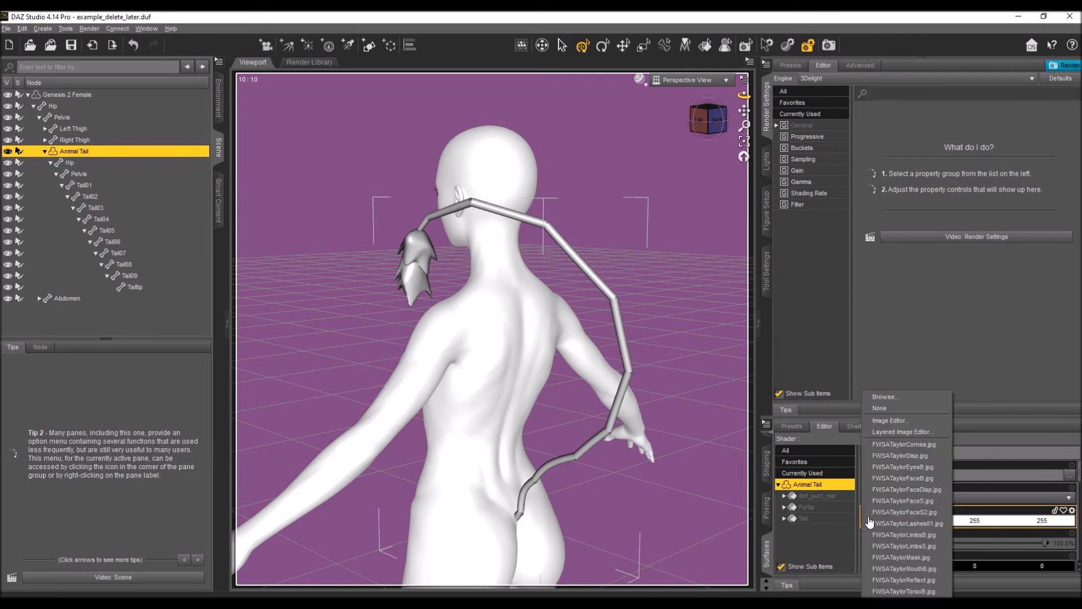
click(881, 396)
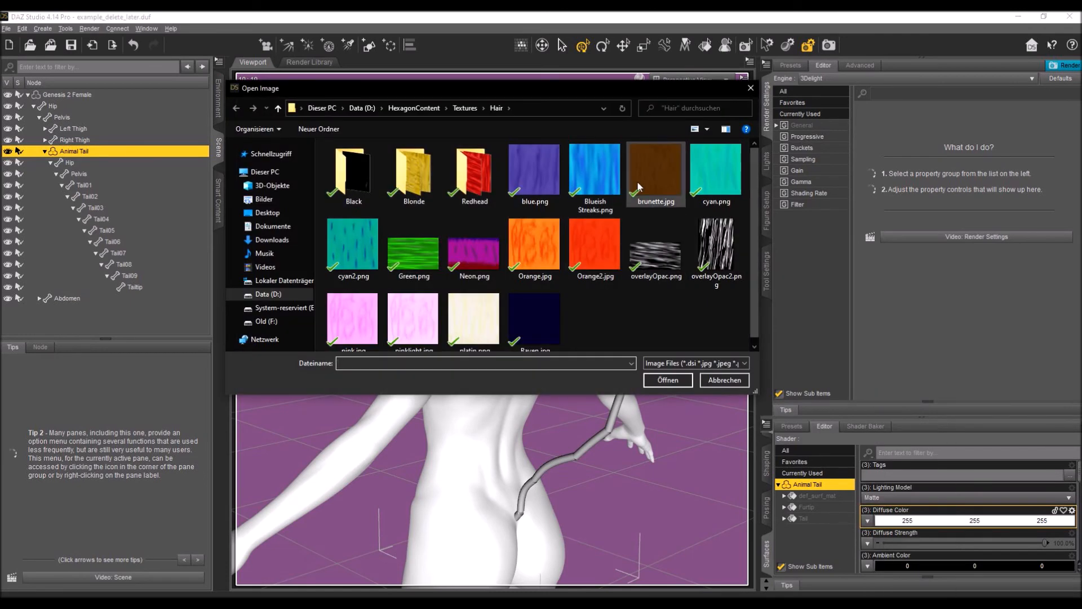
click(636, 177)
click(654, 381)
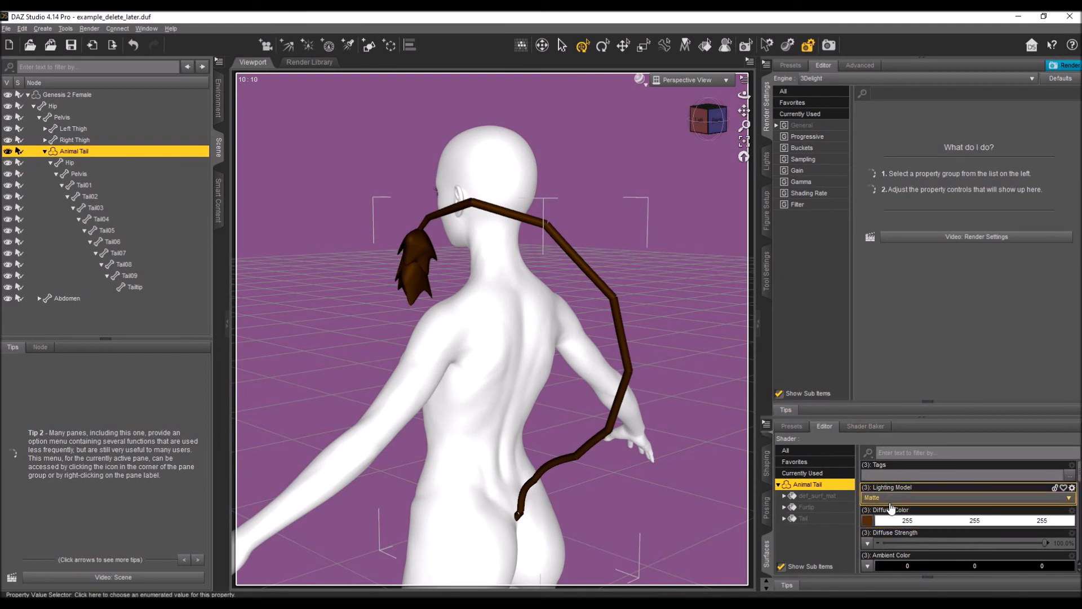
- Assign overlayOpac2.png from the Hair textures folder as the Bump Strength map of all Animal Tail surfaces and inspect the tail
click(822, 510)
click(812, 486)
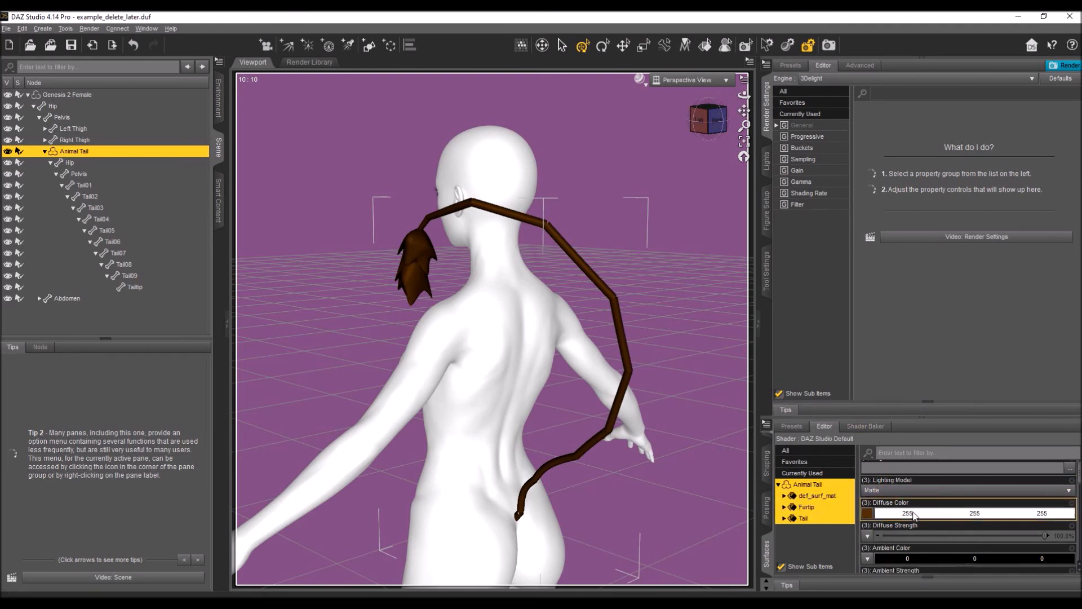
click(869, 563)
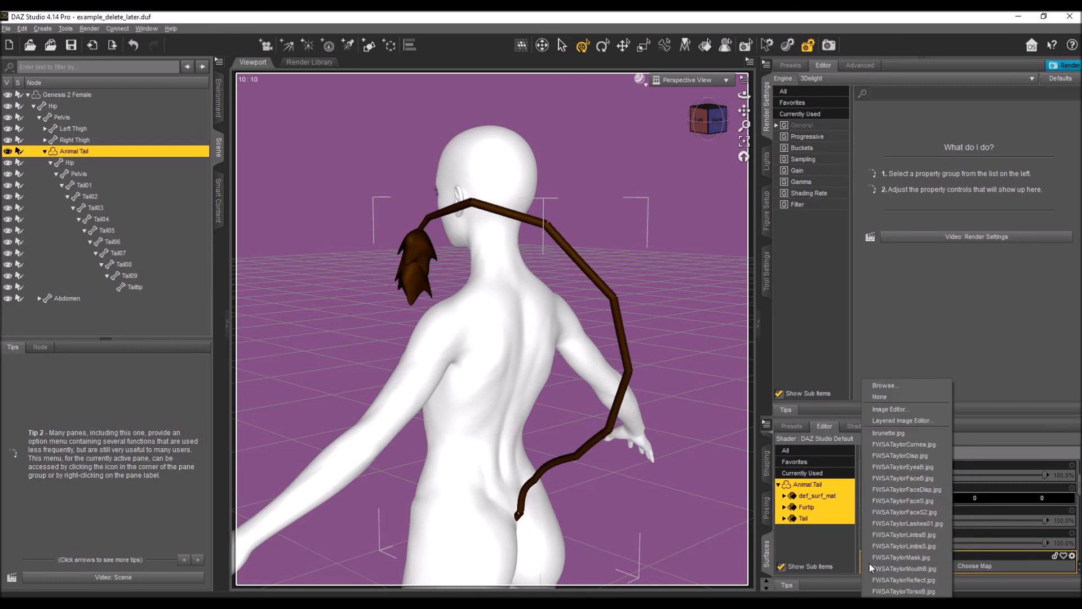
click(883, 386)
double_click(714, 265)
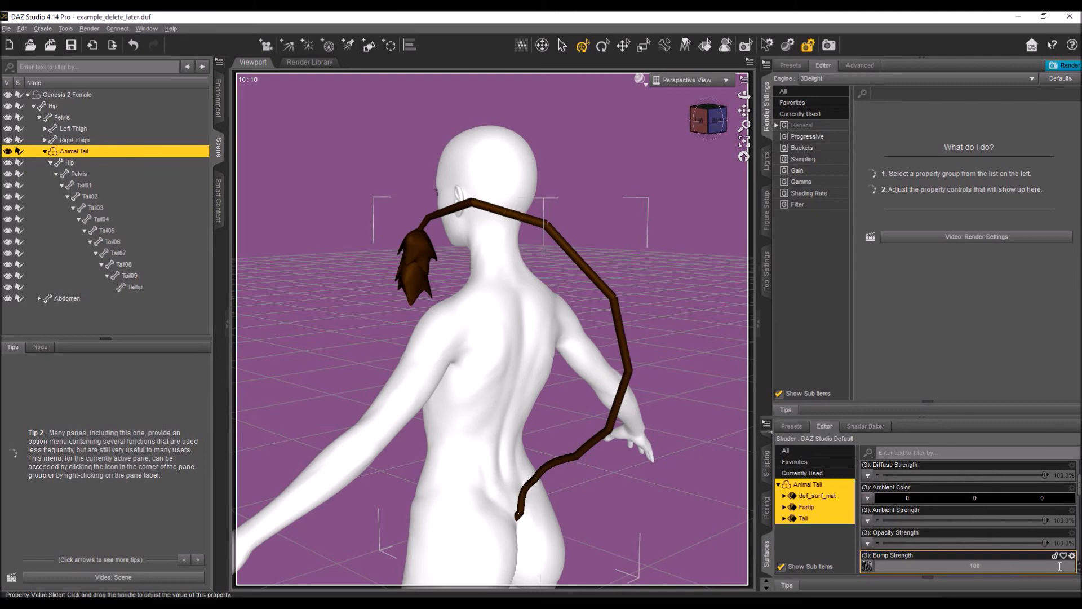
click(693, 127)
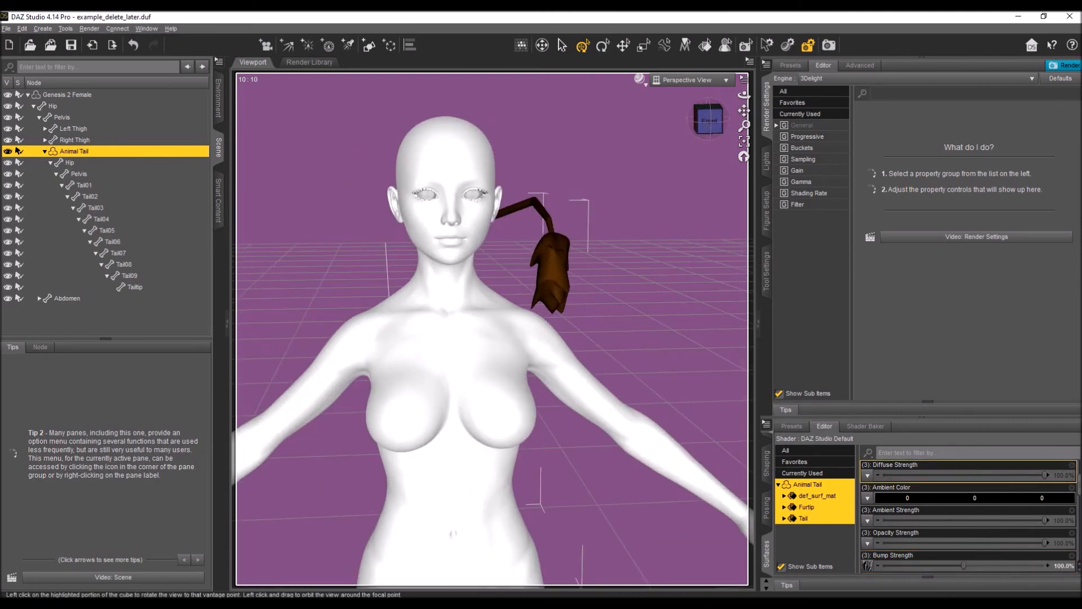
drag(743, 95, 650, 92)
click(703, 123)
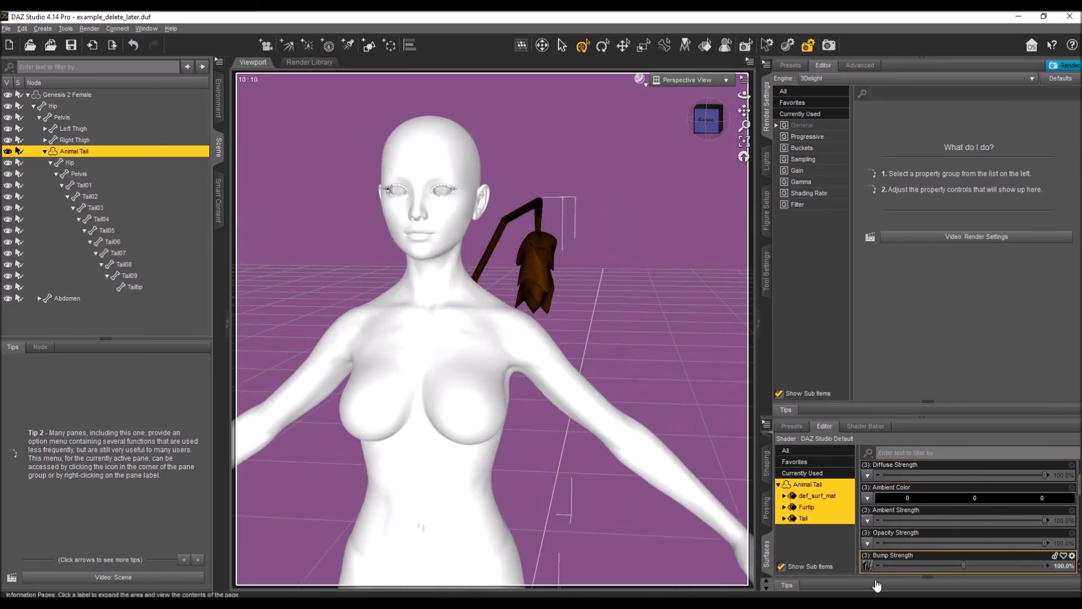
- Examine enlarged previews of the overlay images in the Hair textures folder, leaving the Bump Strength map unchanged
mouse_move(866, 566)
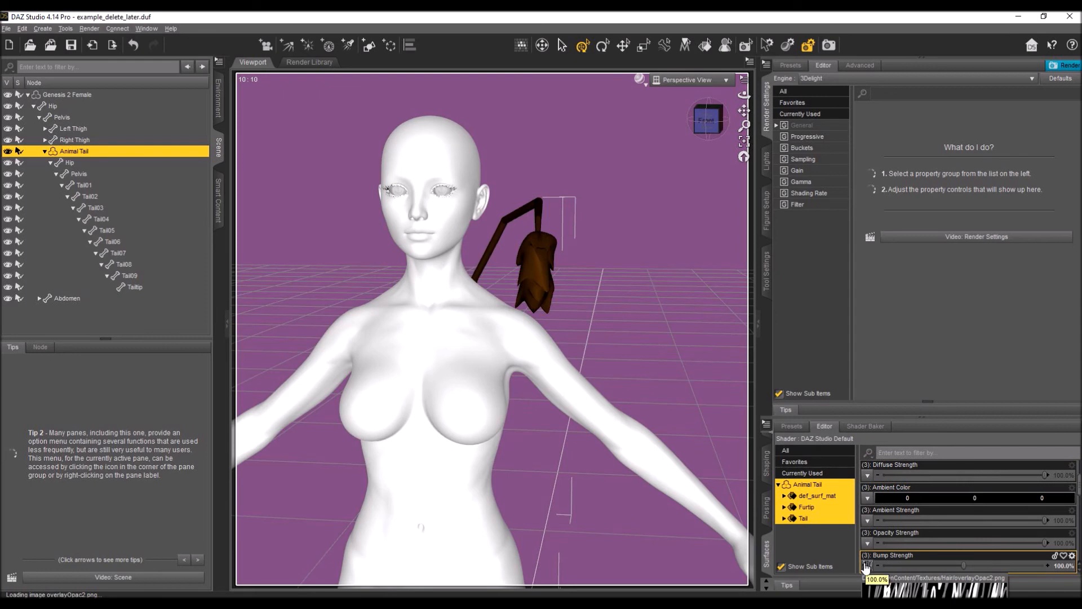
click(866, 565)
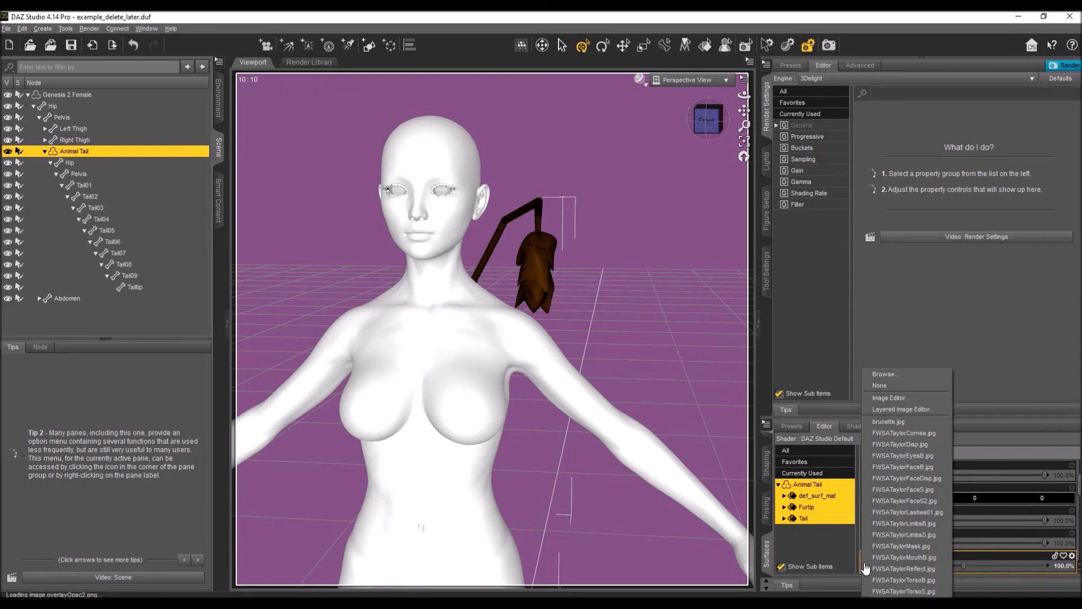
click(895, 373)
right_click(644, 305)
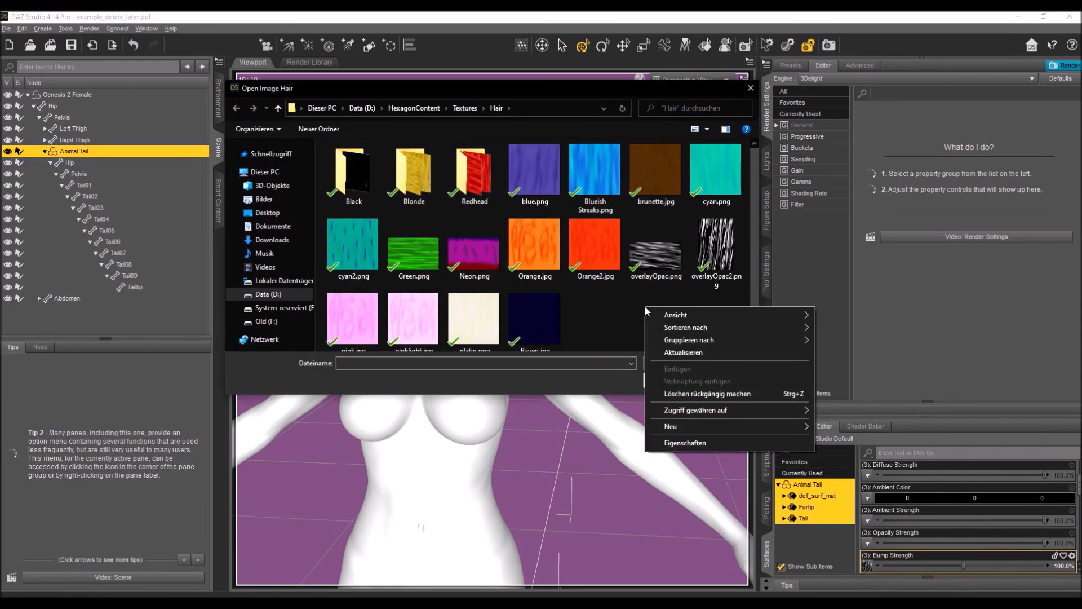
mouse_move(679, 314)
click(824, 313)
scroll(562, 265, down, 10)
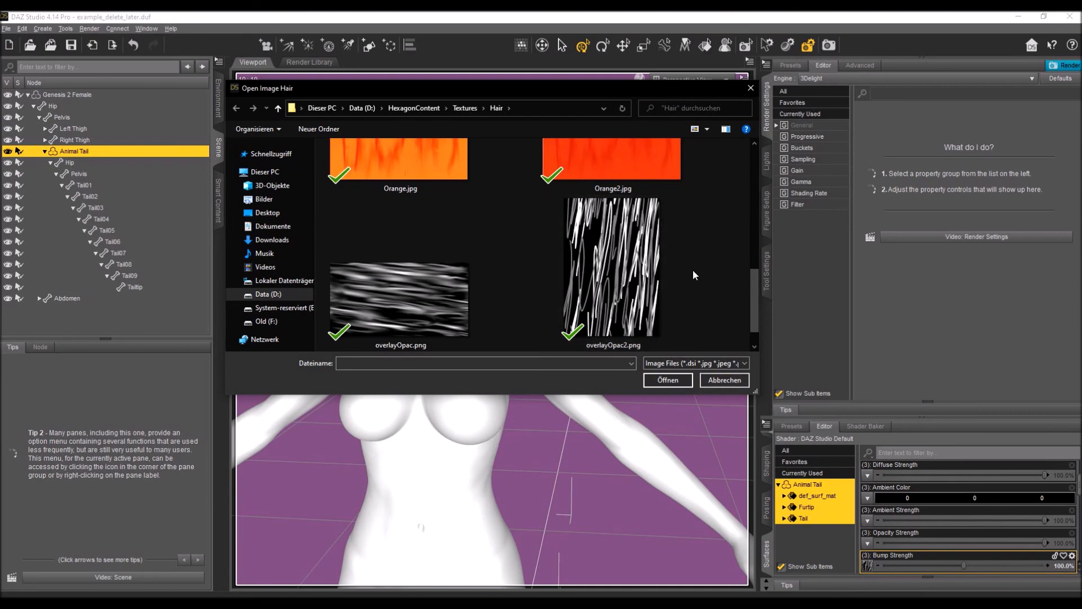
click(719, 382)
drag(708, 138, 709, 128)
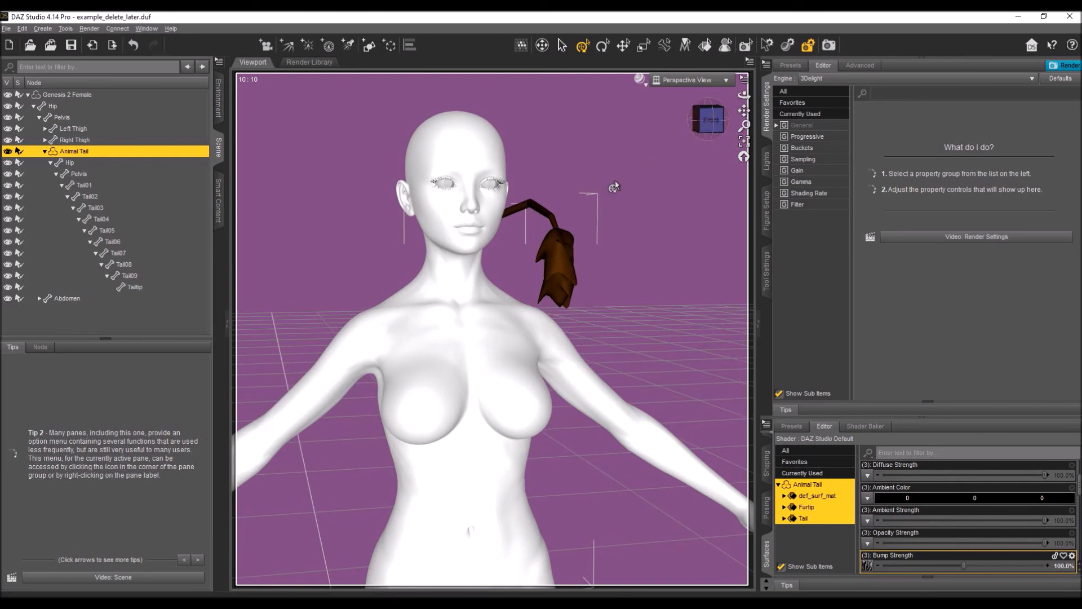
drag(714, 129, 716, 129)
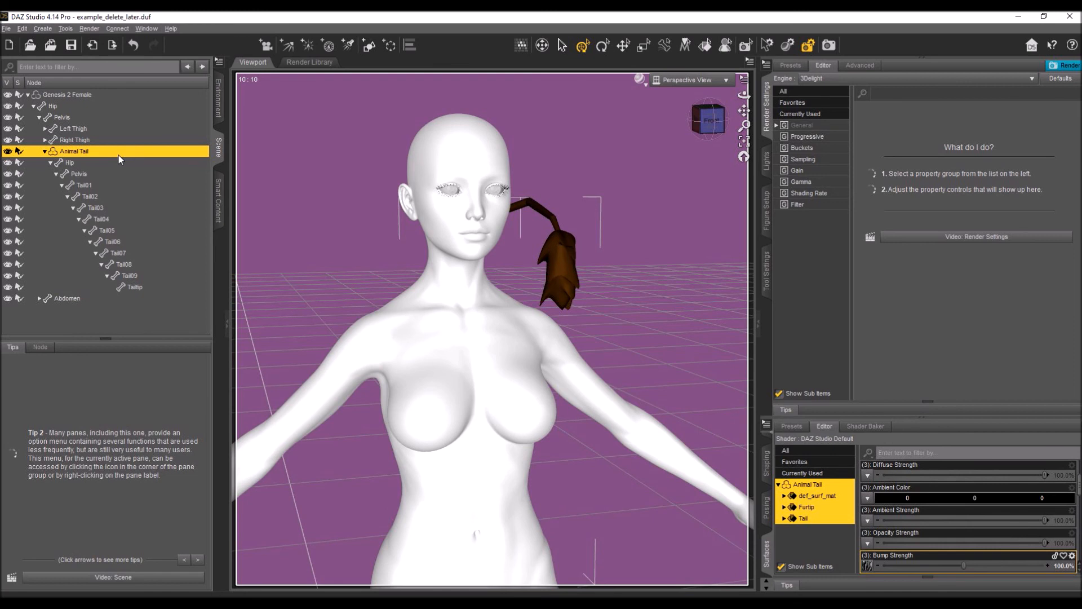
- Delete the Animal Tail from the scene and load the finished Animal Tail from the AnimalFeatures accessories onto Genesis 2 Female
key(Delete)
click(58, 93)
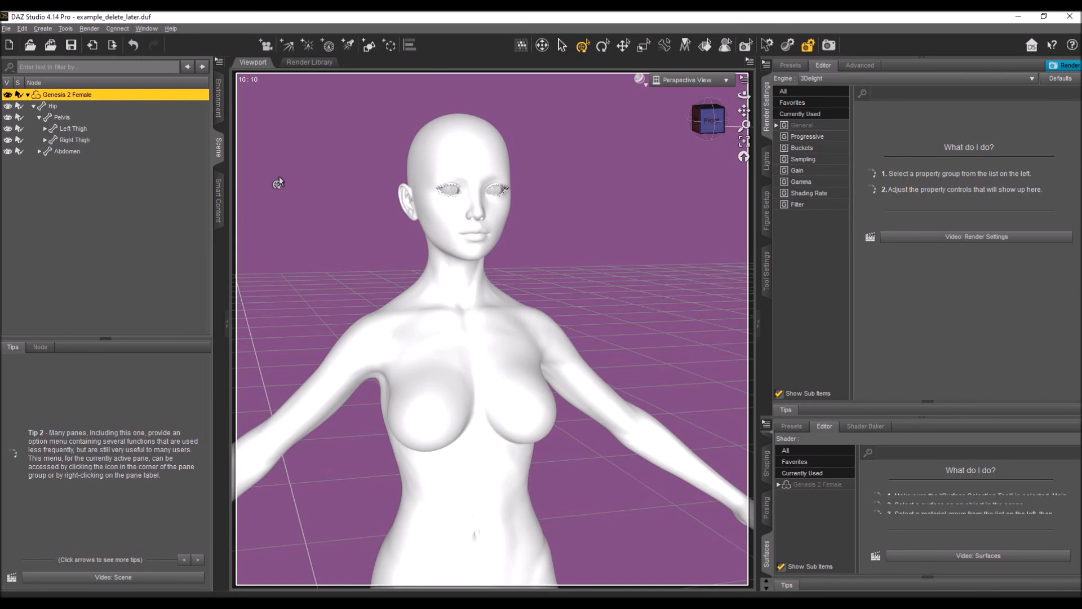
click(218, 200)
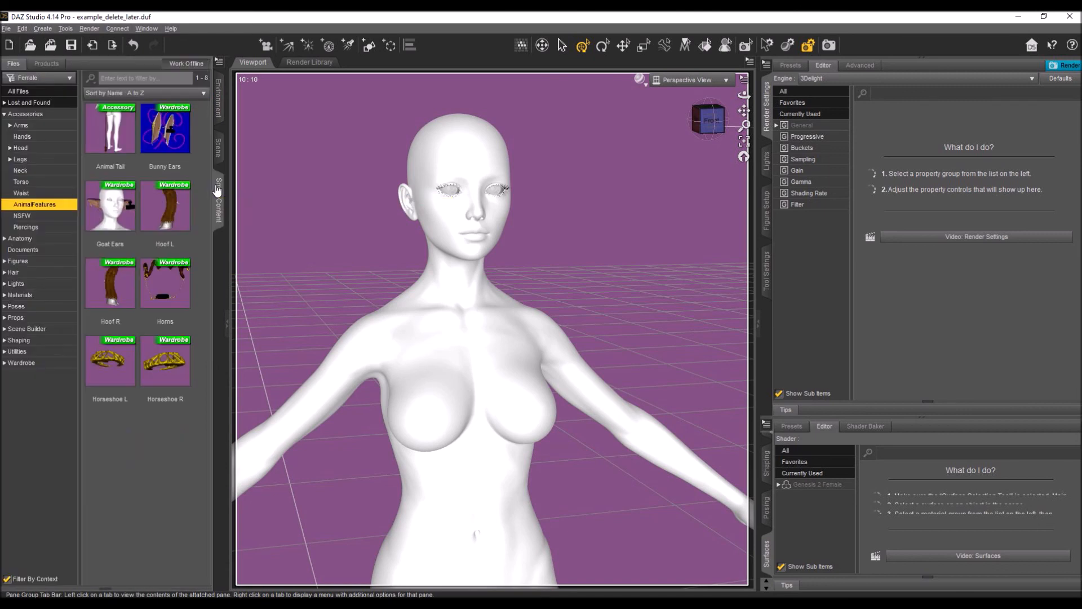
click(104, 140)
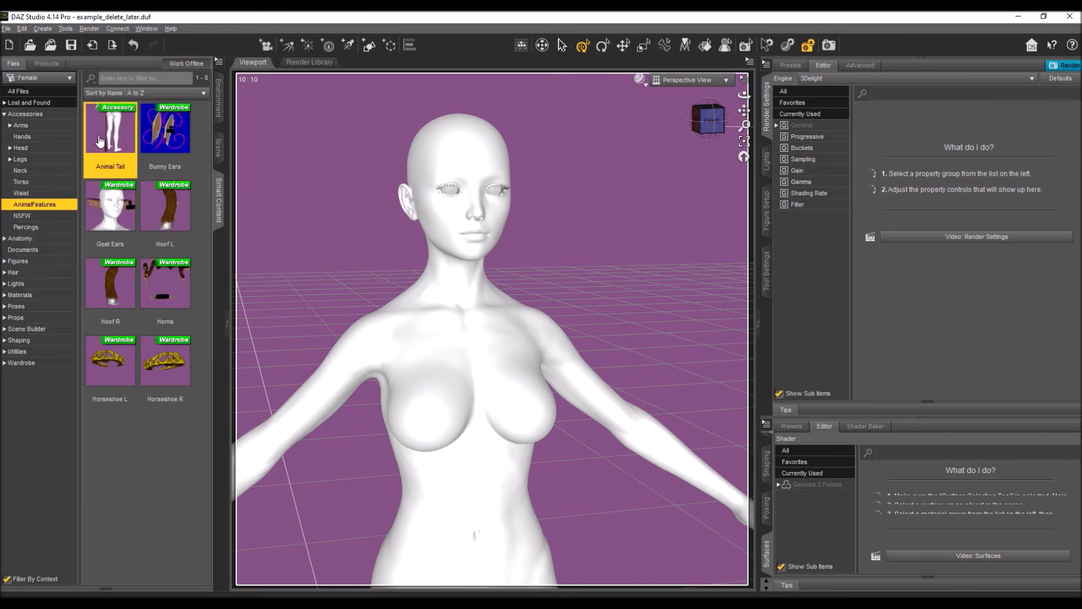
scroll(559, 199, down, 5)
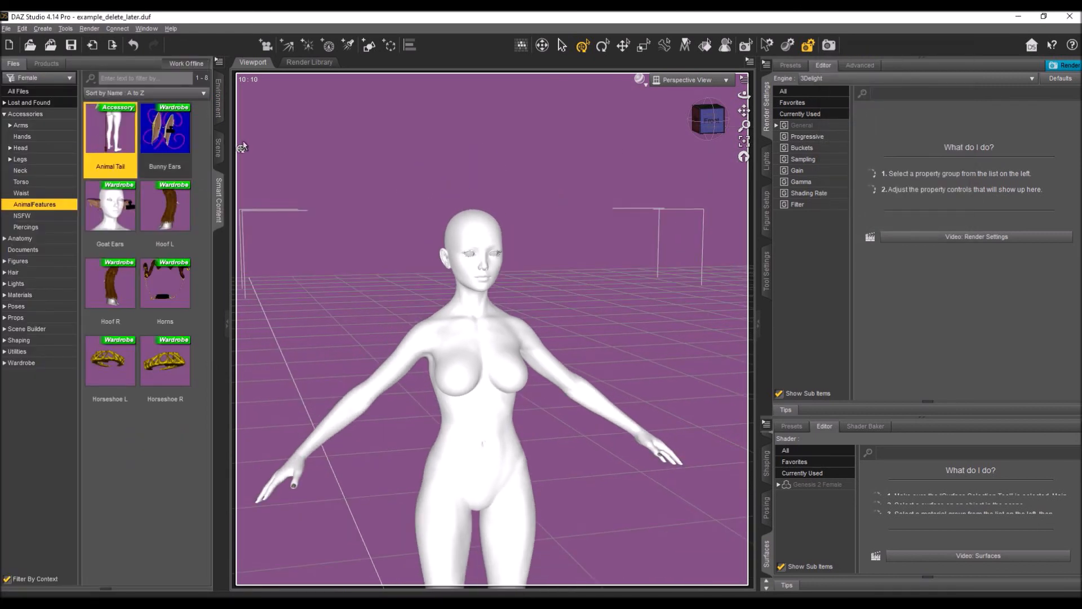
- Check the loaded Animal Tail's place in the scene hierarchy and inspect the whole figure from behind and the side
click(220, 145)
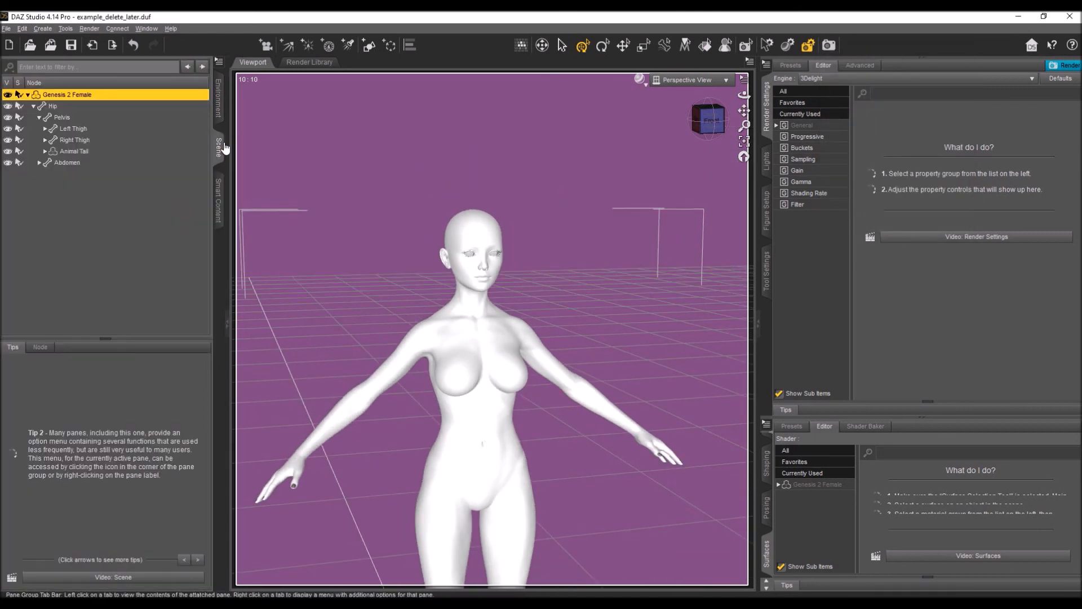
click(218, 191)
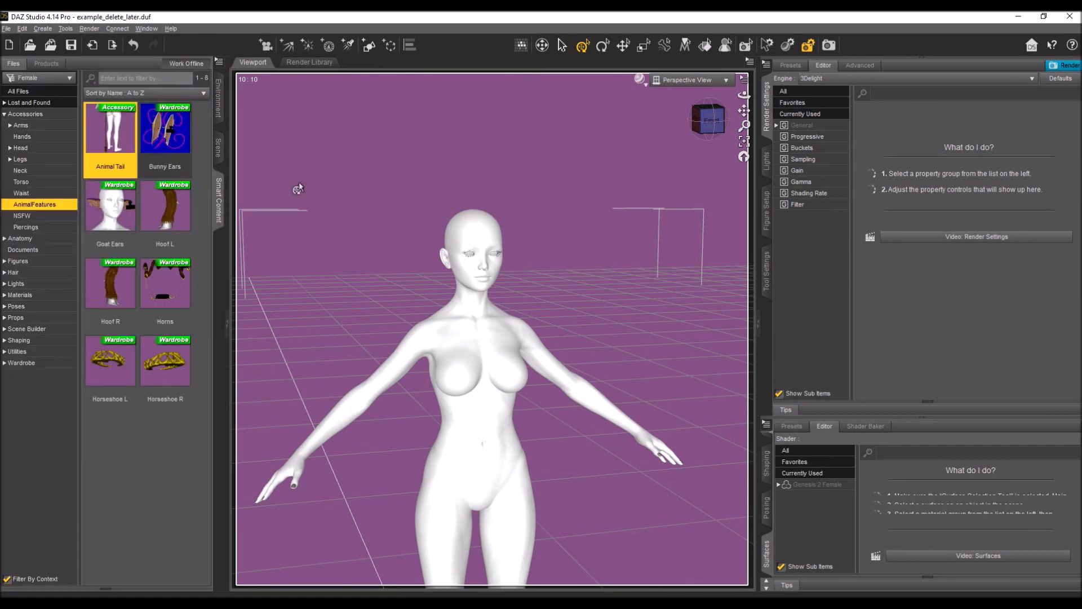
click(716, 125)
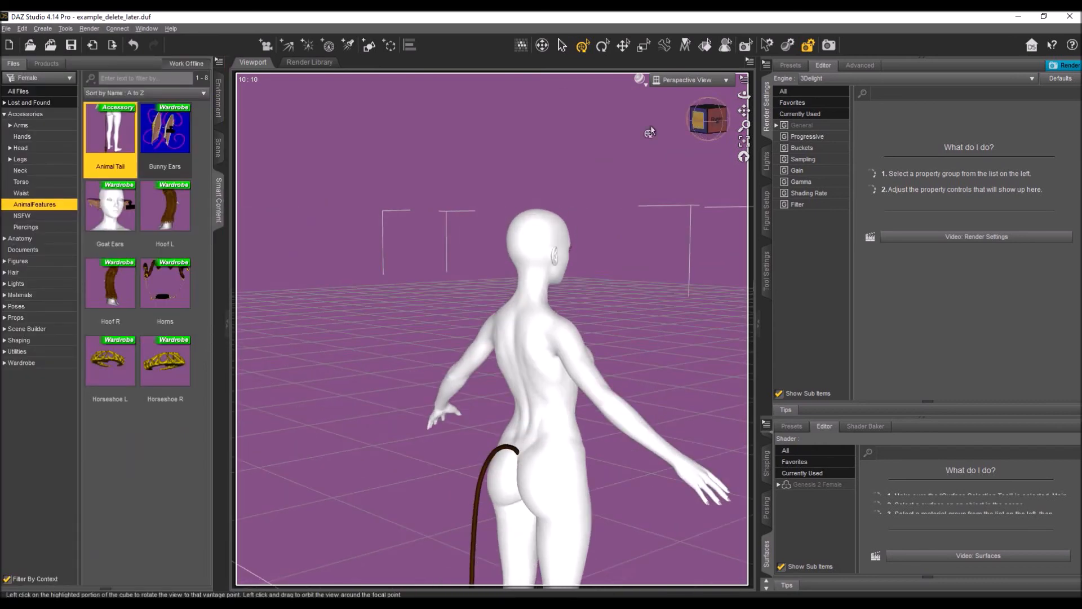
click(219, 146)
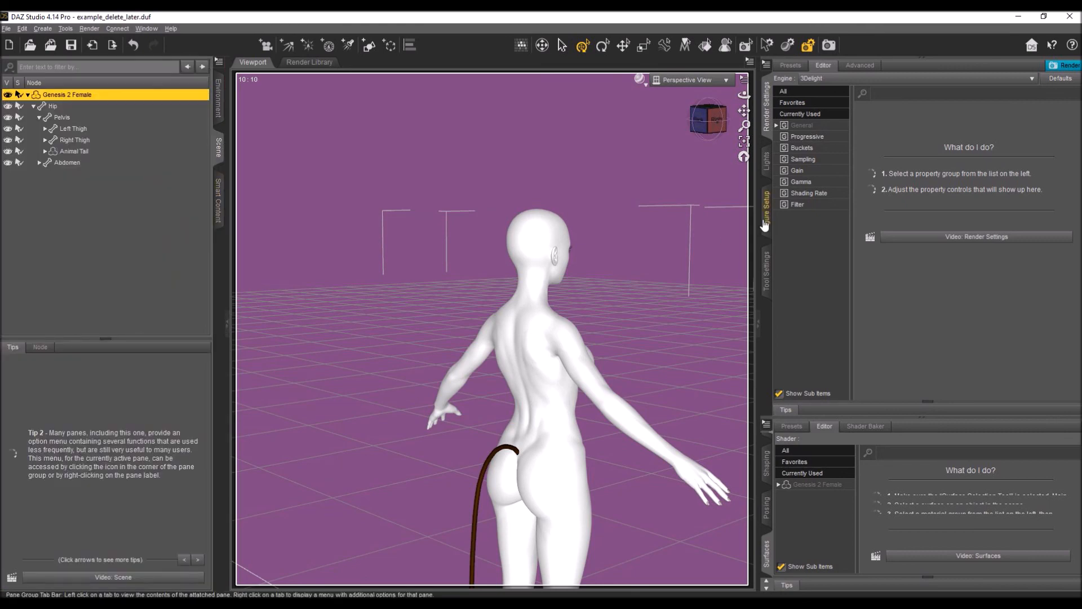
drag(743, 110, 349, 316)
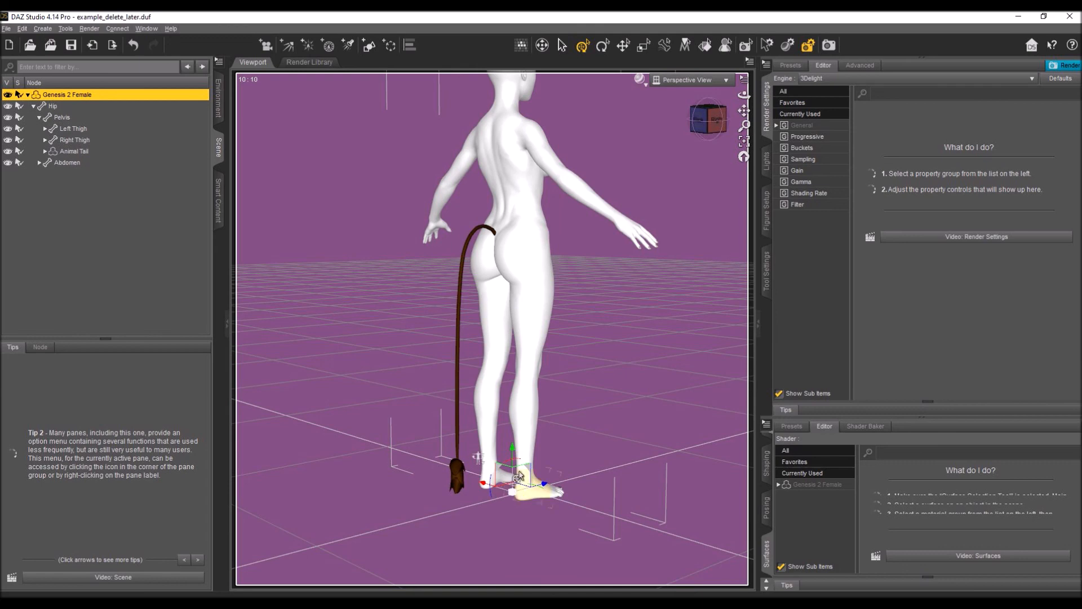
drag(527, 469, 531, 514)
drag(709, 120, 677, 127)
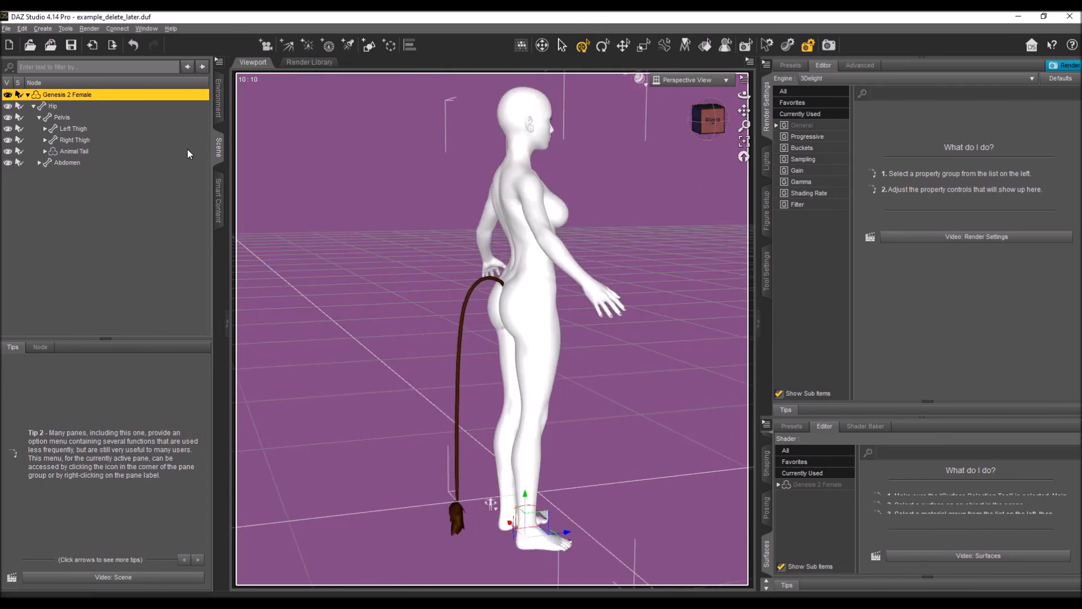
- Expand the Animal Tail bone chain down to Tail09 and select the bones Tail01 through Tail09 together
click(115, 151)
click(45, 151)
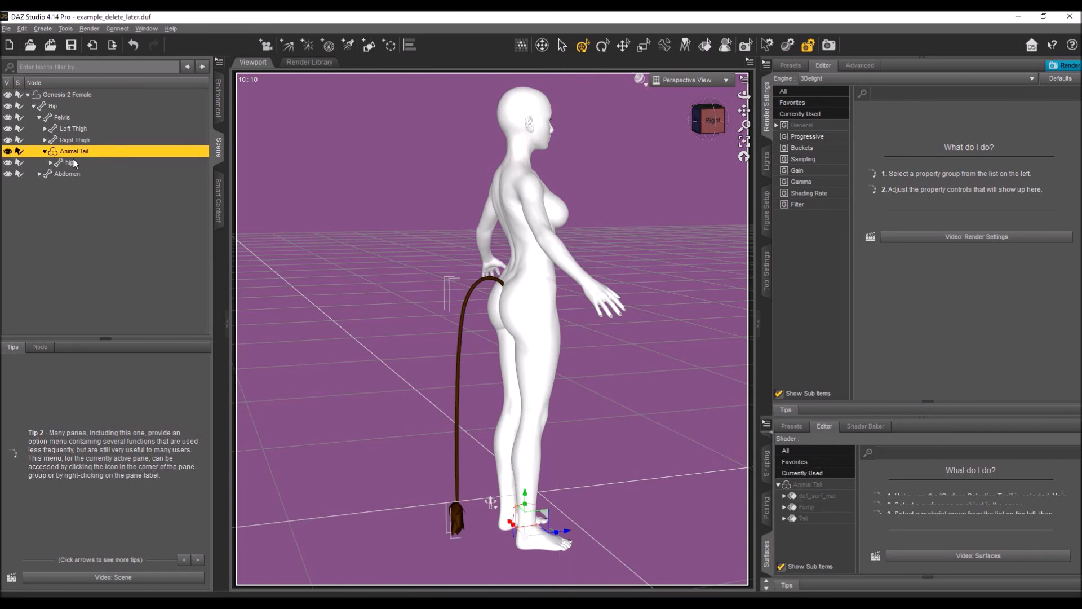
right_click(56, 153)
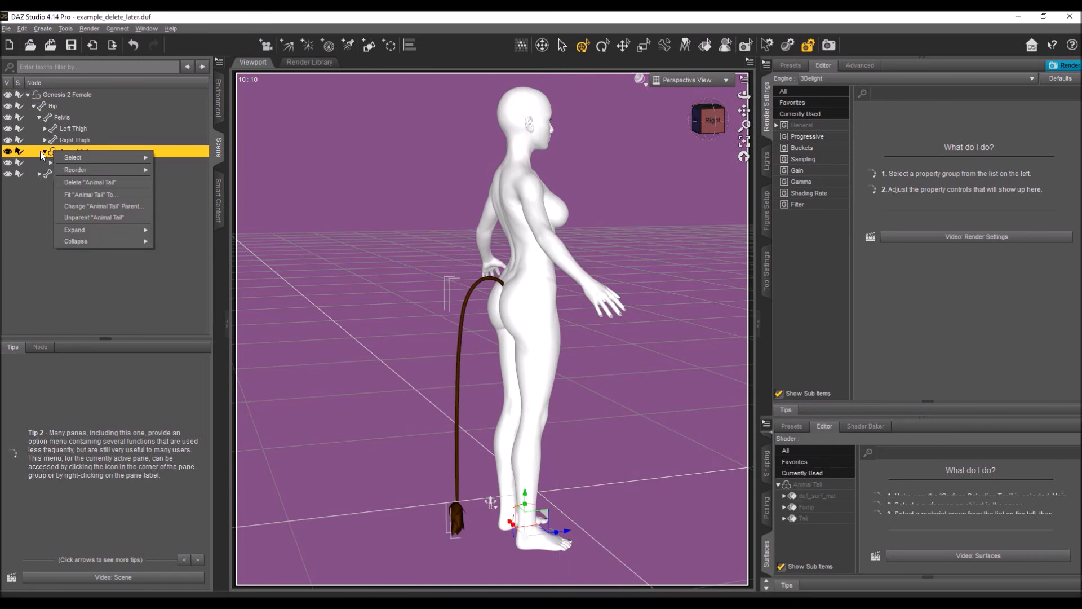
click(50, 162)
click(57, 174)
click(62, 185)
click(67, 196)
click(73, 207)
click(79, 219)
click(85, 230)
click(90, 242)
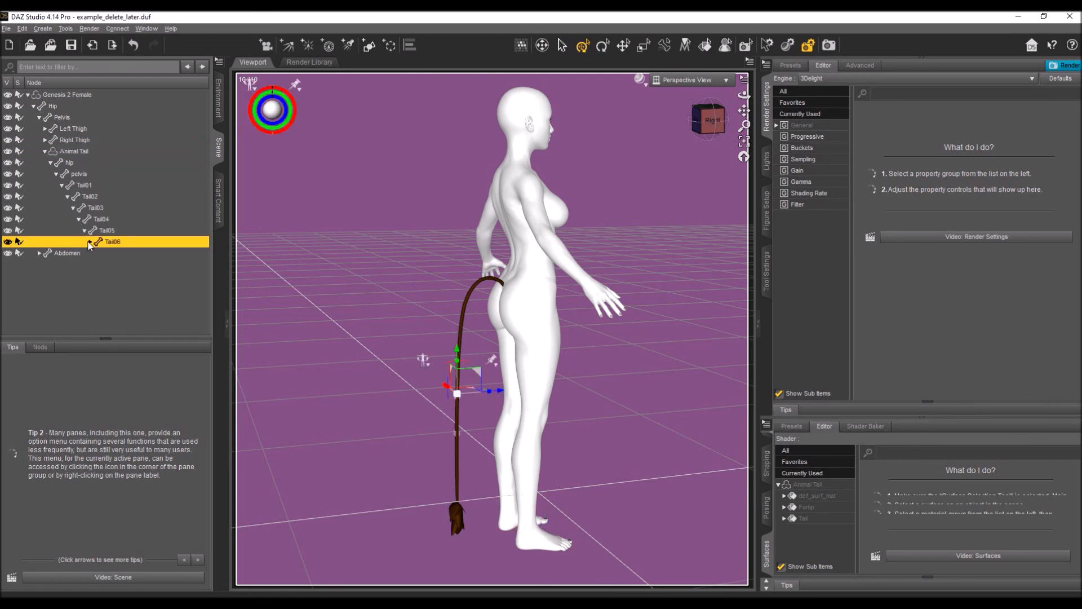
click(90, 242)
click(96, 253)
click(101, 264)
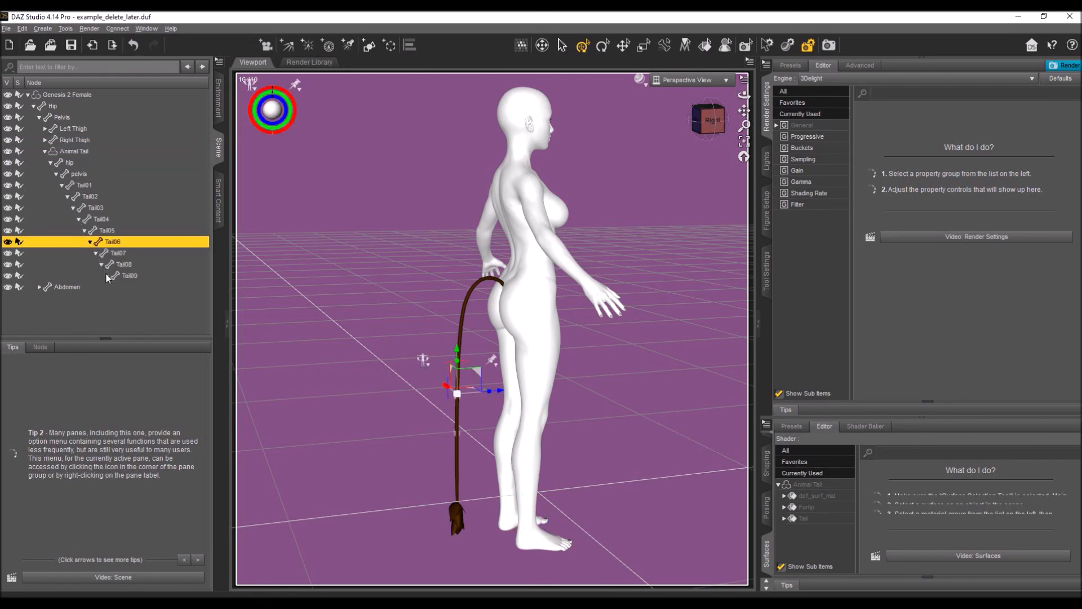
click(108, 276)
shift+click(82, 185)
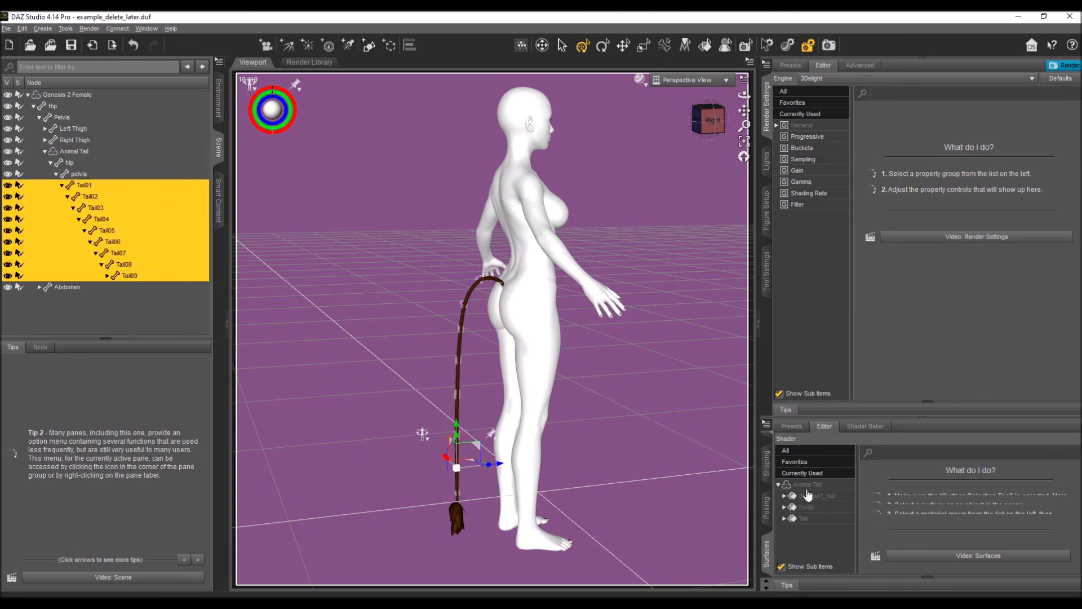
- Bend Tail01 through Tail09 together by about 7.4, and set the Bend of the bone near the tail tip to 11.44
click(768, 479)
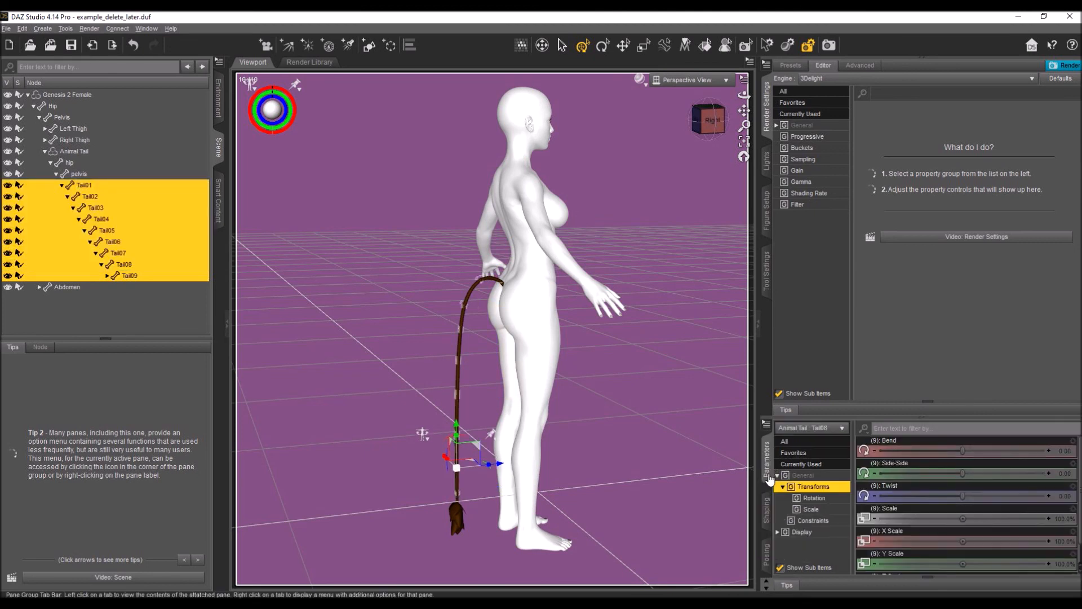
drag(962, 451, 965, 452)
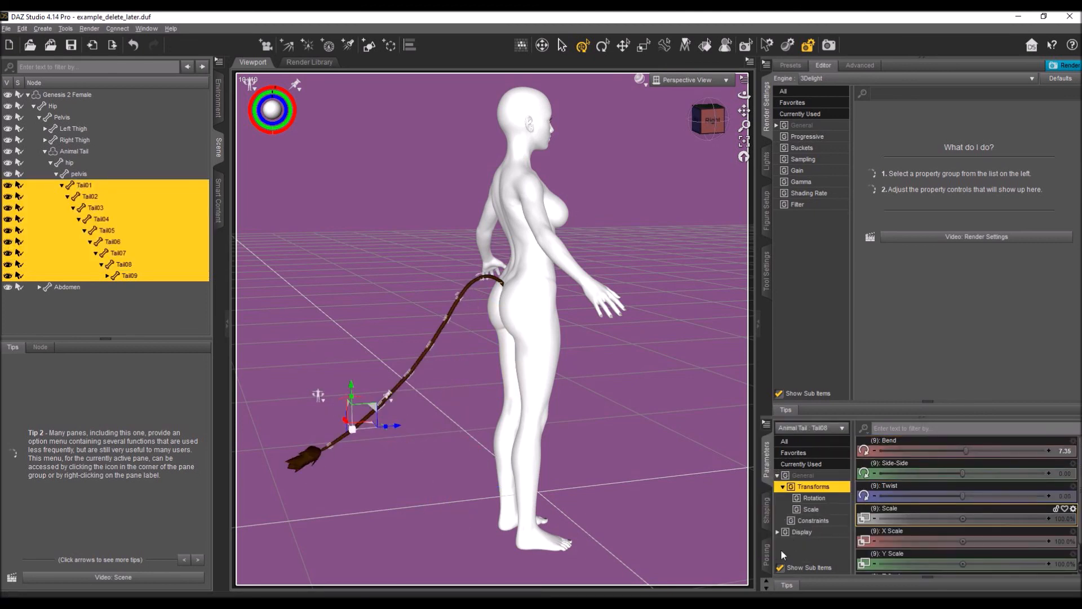
drag(962, 469, 971, 470)
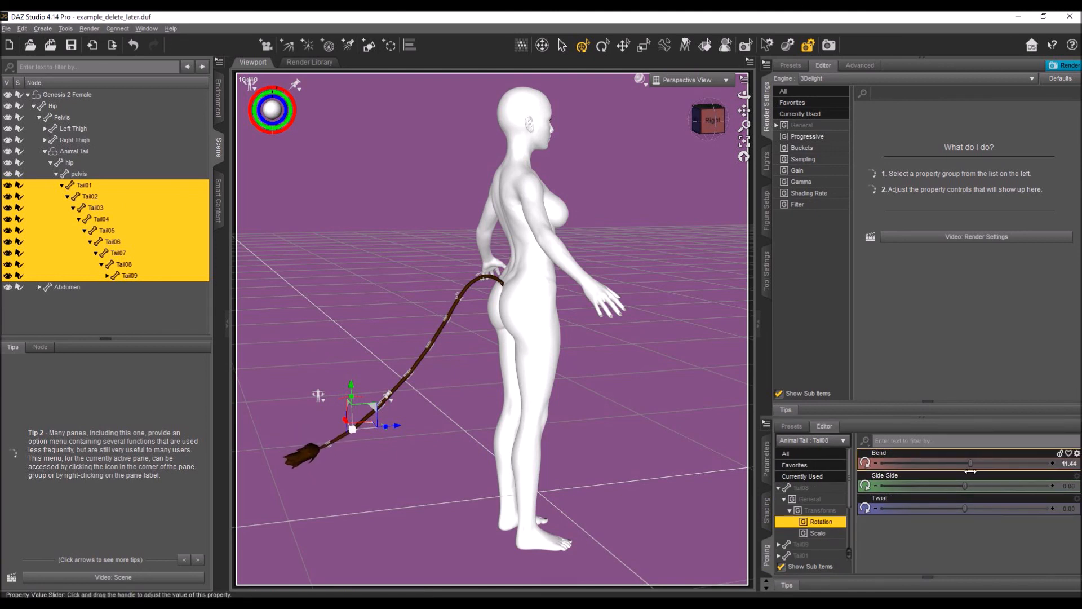